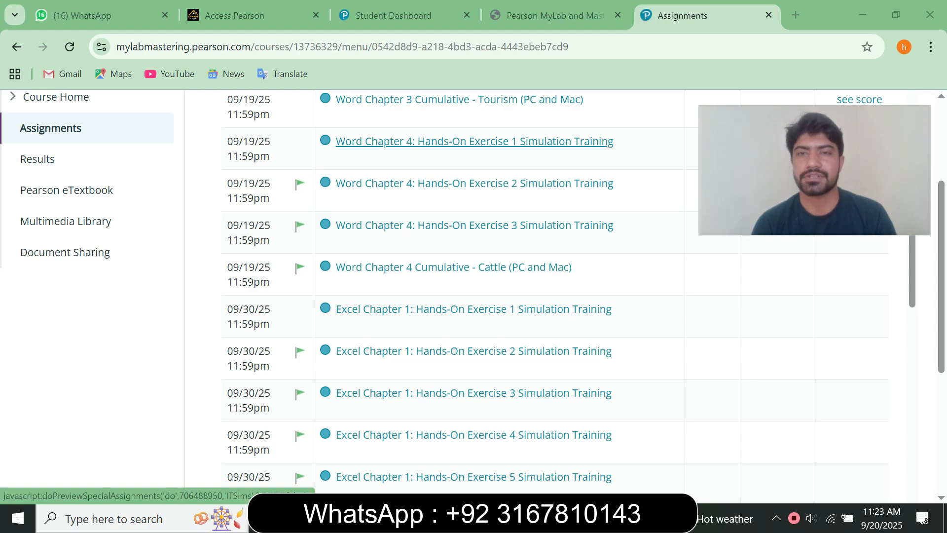
Open the Word Chapter 4: Hands-On Exercise 1 Simulation Training assignment and launch its simulation.
left_click(474, 142)
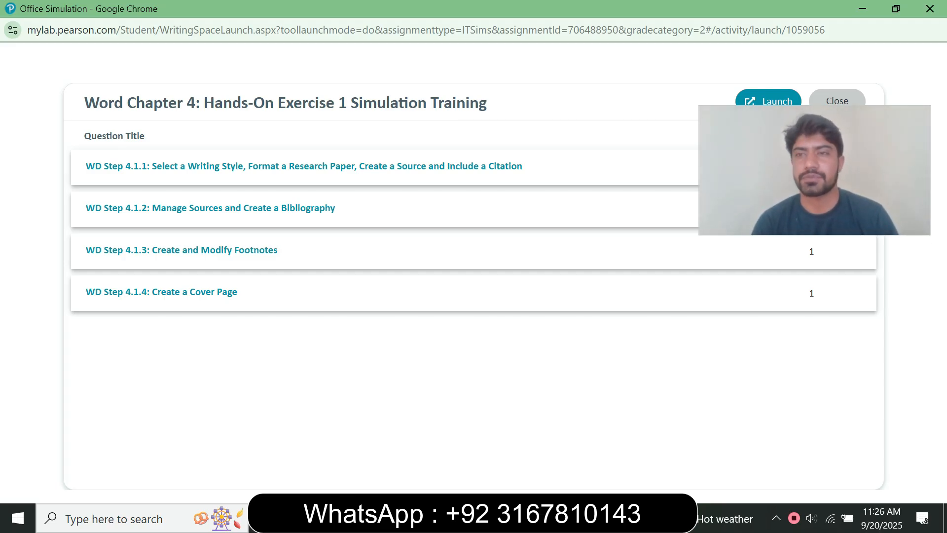
left_click_drag(815, 170, 802, 201)
left_click(767, 101)
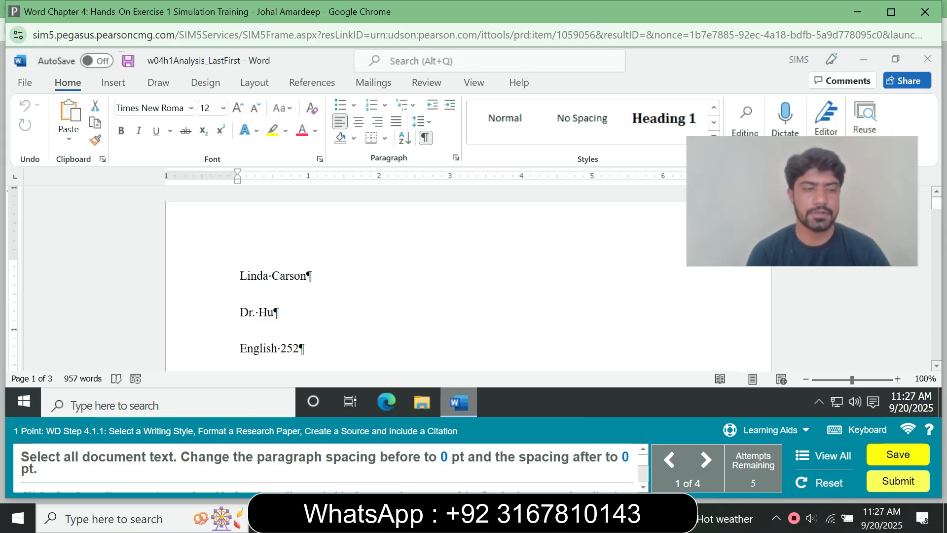
Set the paragraph spacing before and after to 0 pt for all of the document text.
key("ctrl+a")
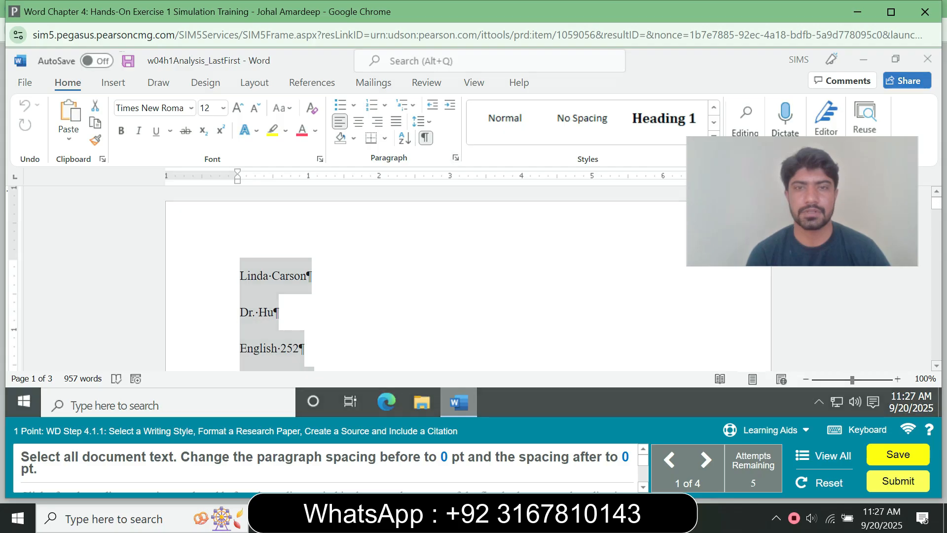
left_click(456, 158)
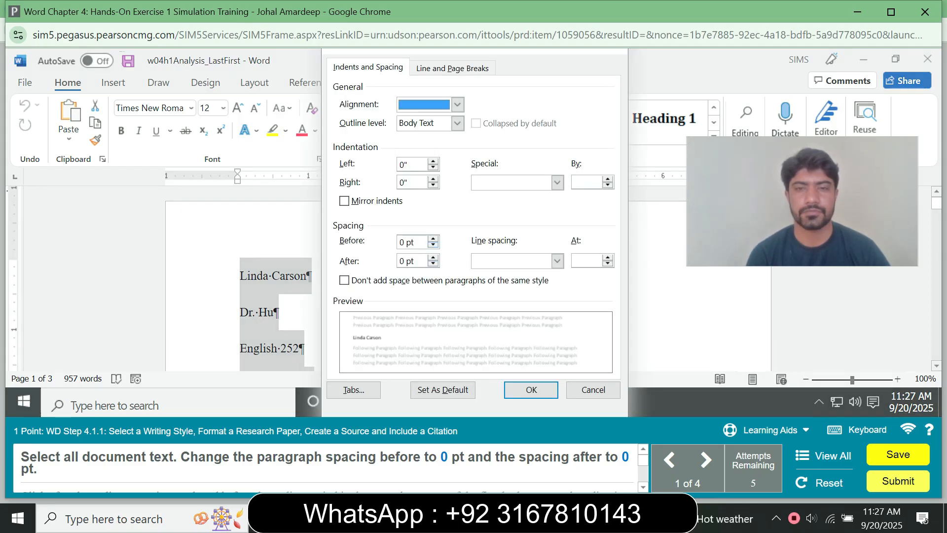
left_click(531, 389)
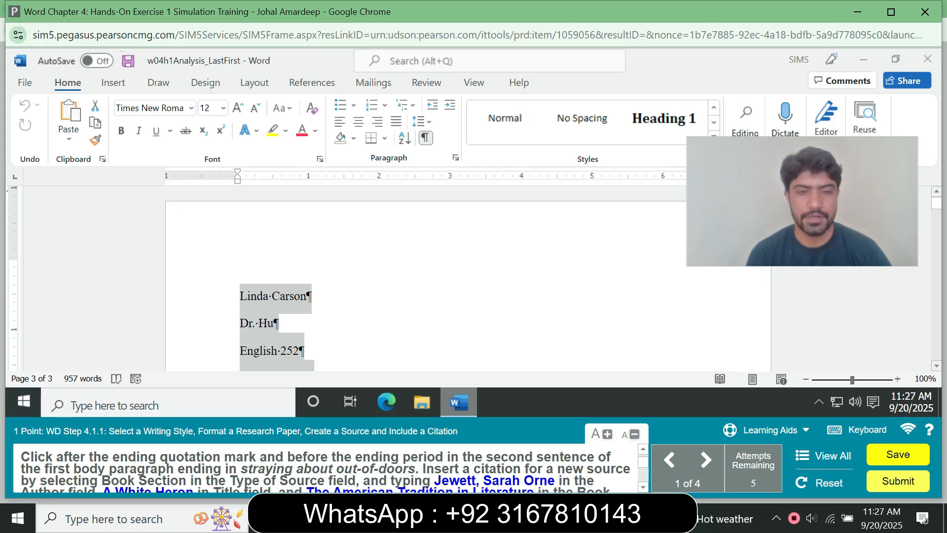
Place the insertion point between the closing quotation mark and the period after "straying about out-of-doors" in the first body paragraph.
mouse_move(458, 401)
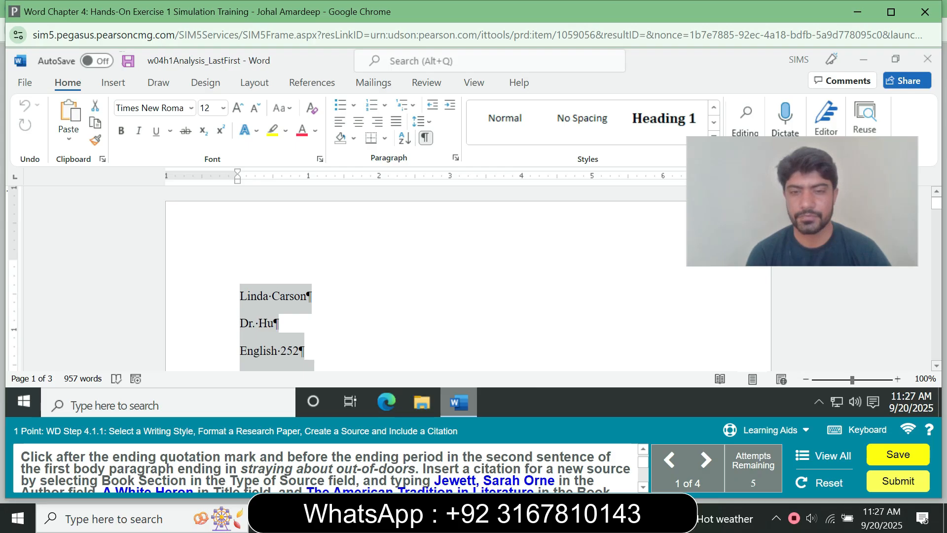
scroll(469, 278, "down", 3)
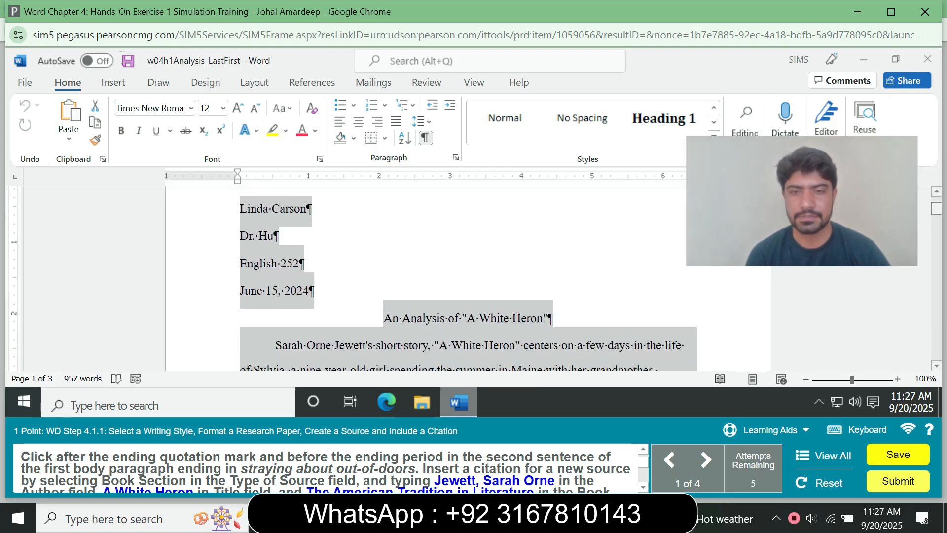
scroll(469, 279, "down", 2)
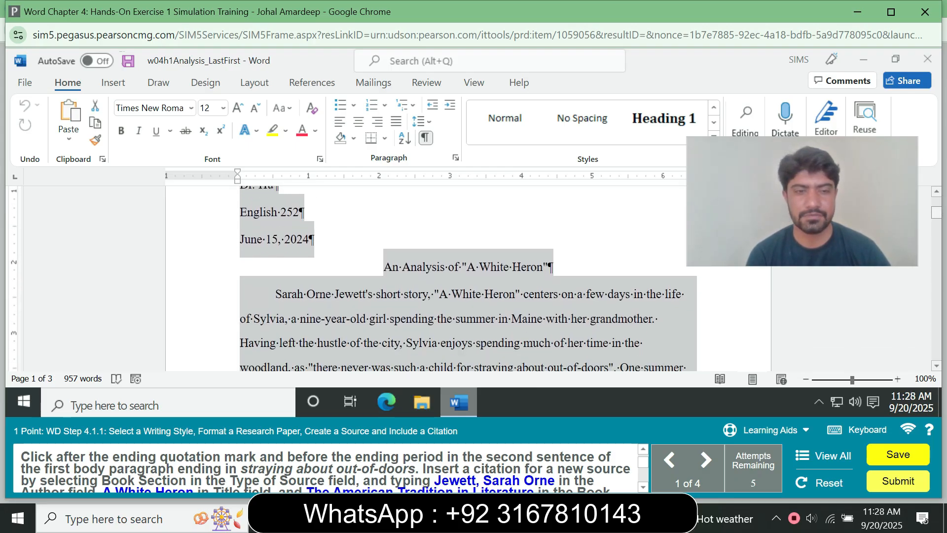
scroll(469, 279, "up", 3)
scroll(468, 278, "down", 4)
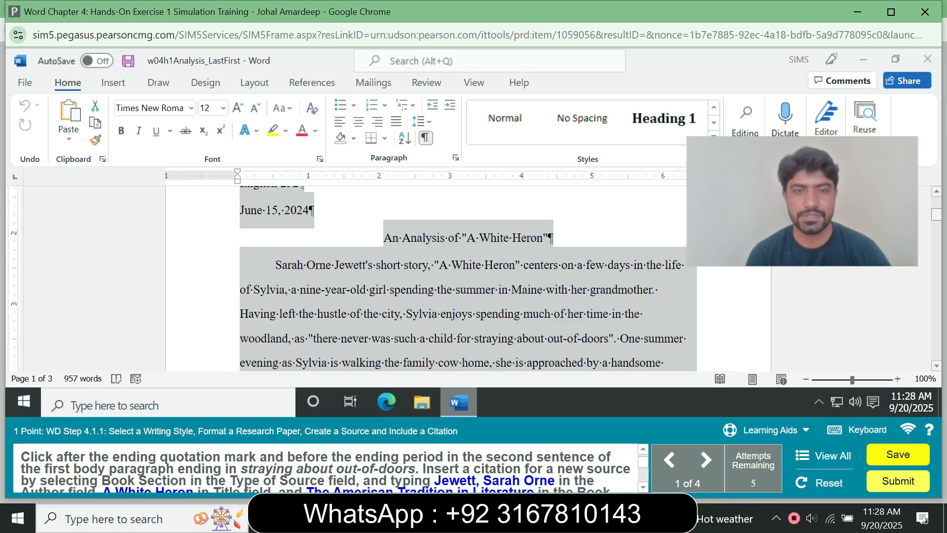
scroll(469, 279, "down", 4)
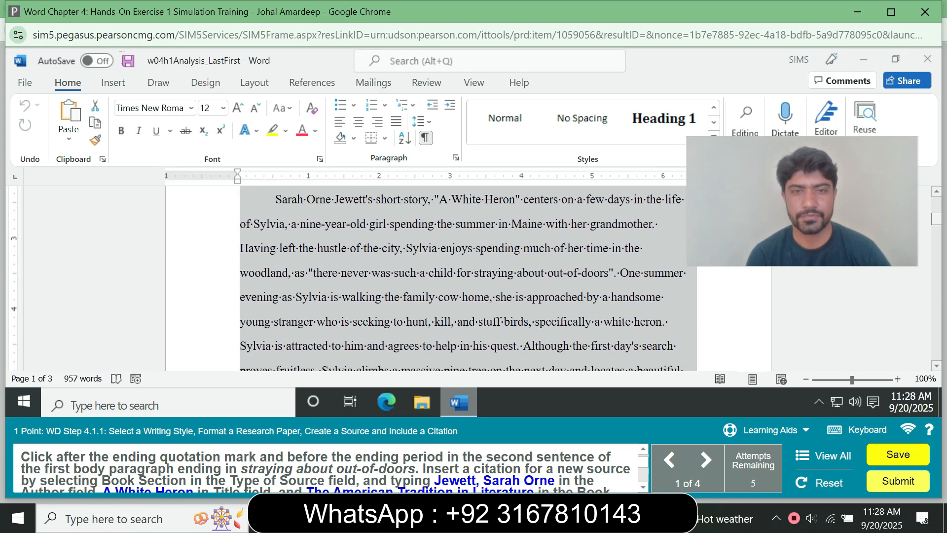
scroll(469, 278, "down", 4)
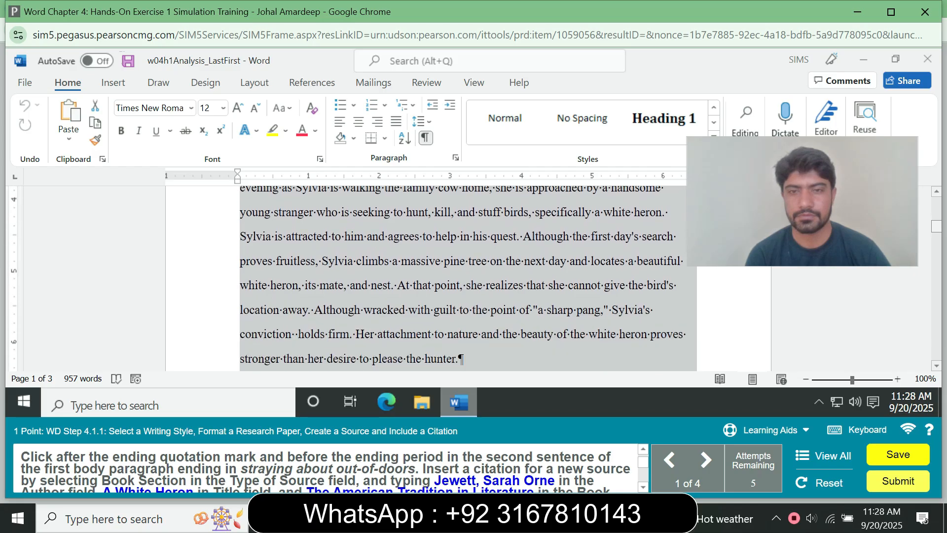
scroll(468, 278, "down", 3)
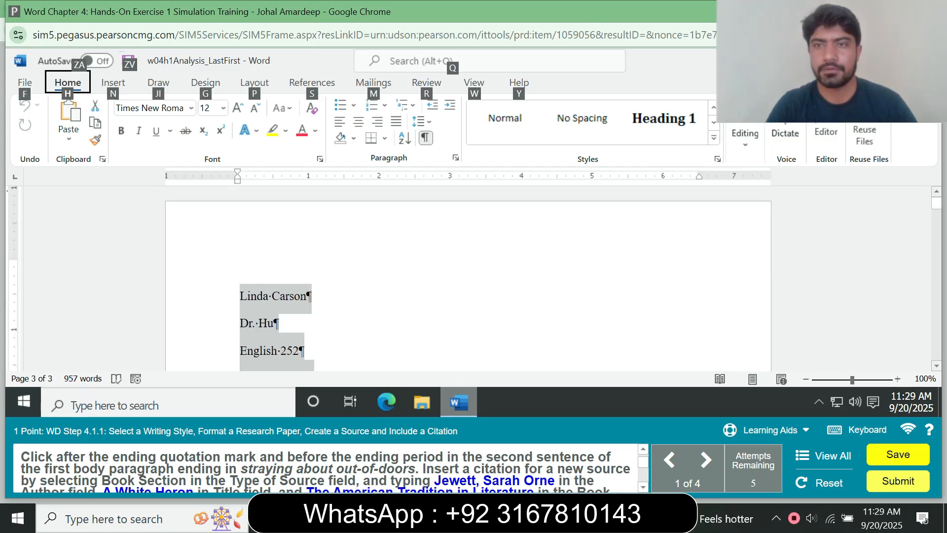
left_click_drag(832, 58, 798, 113)
left_click(469, 296)
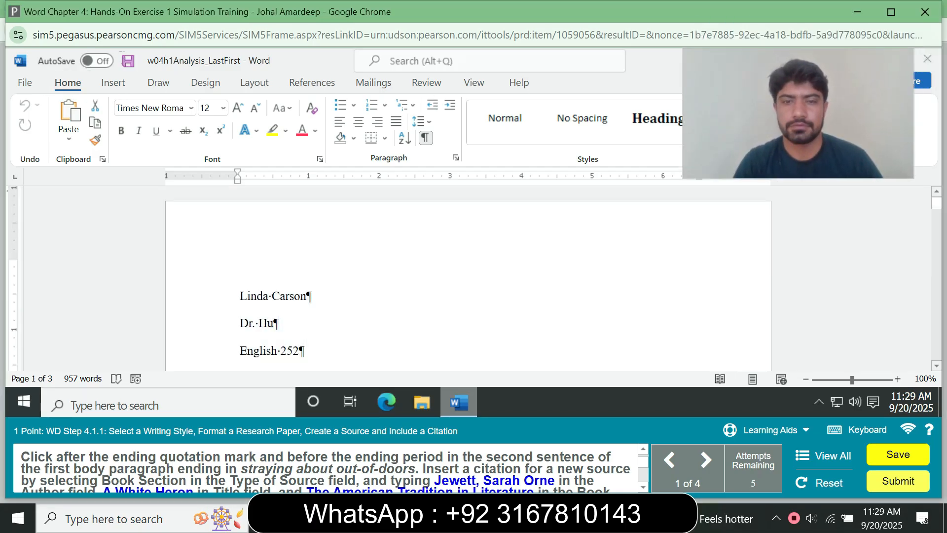
scroll(469, 276, "down", 10)
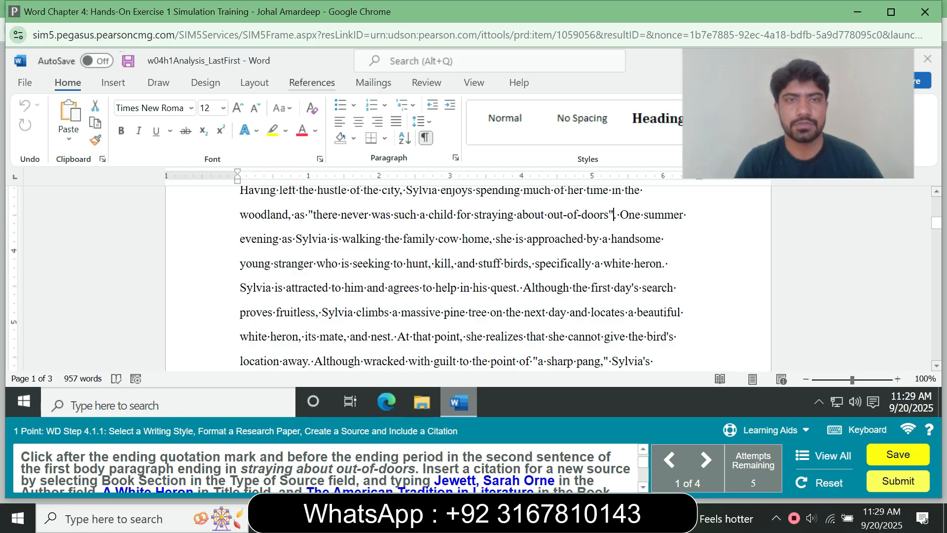
Insert a citation for a new source and set the type of source to Book Section.
left_click(312, 83)
left_click(382, 129)
left_click(423, 206)
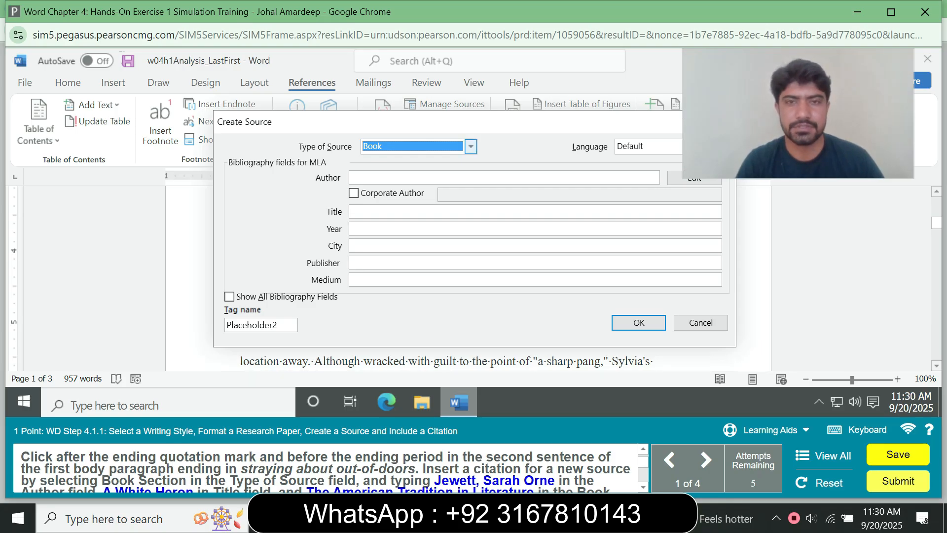
left_click(471, 147)
key("Return")
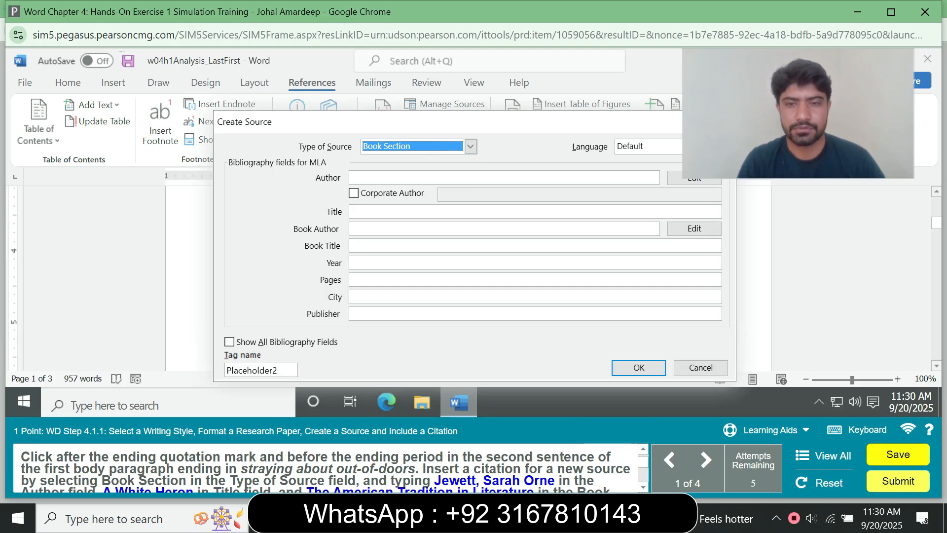
Enter Jewett, Sarah Orne as the author of the new source.
left_click(351, 211)
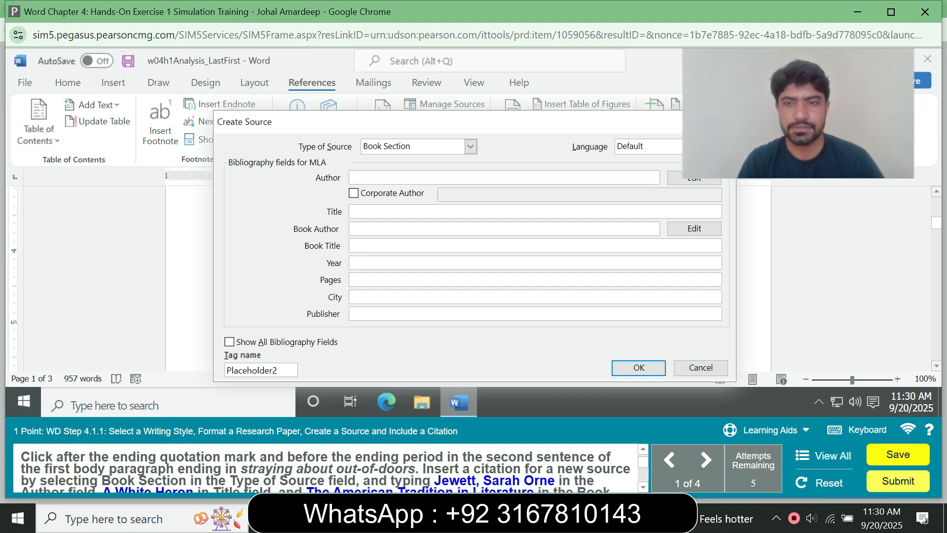
left_click(643, 487)
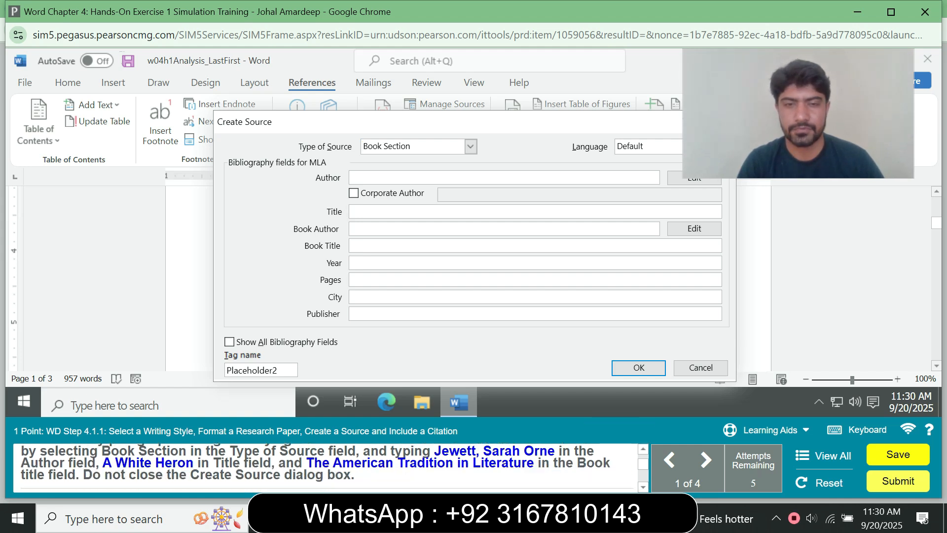
left_click(351, 178)
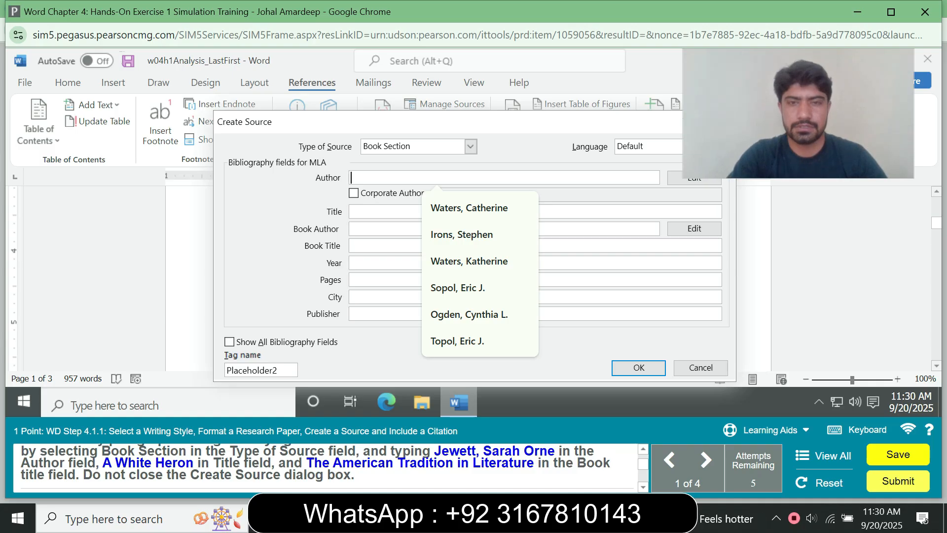
type("J")
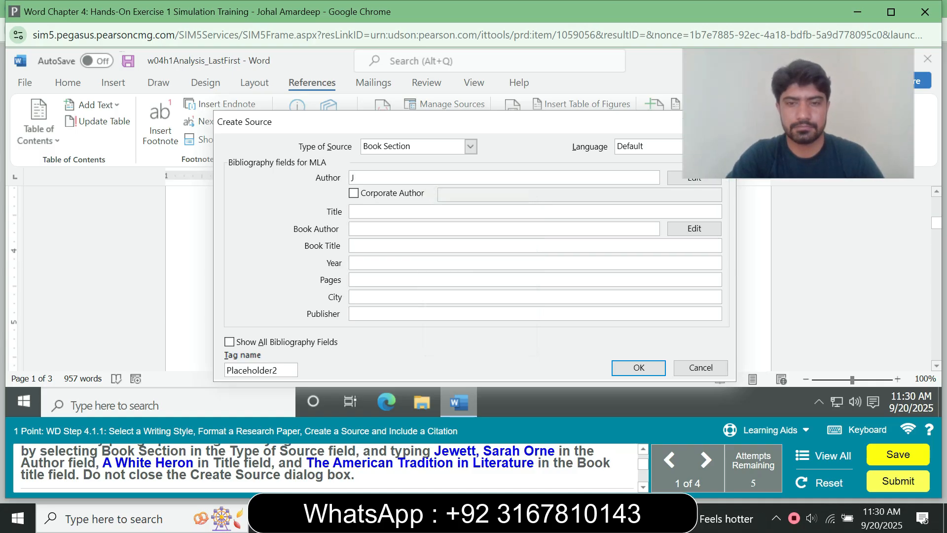
type("ew")
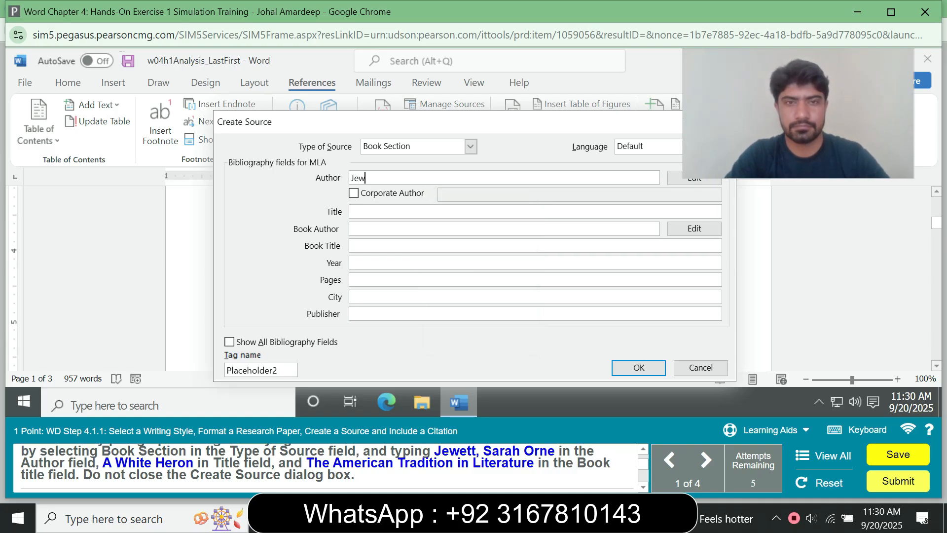
type("ett, ")
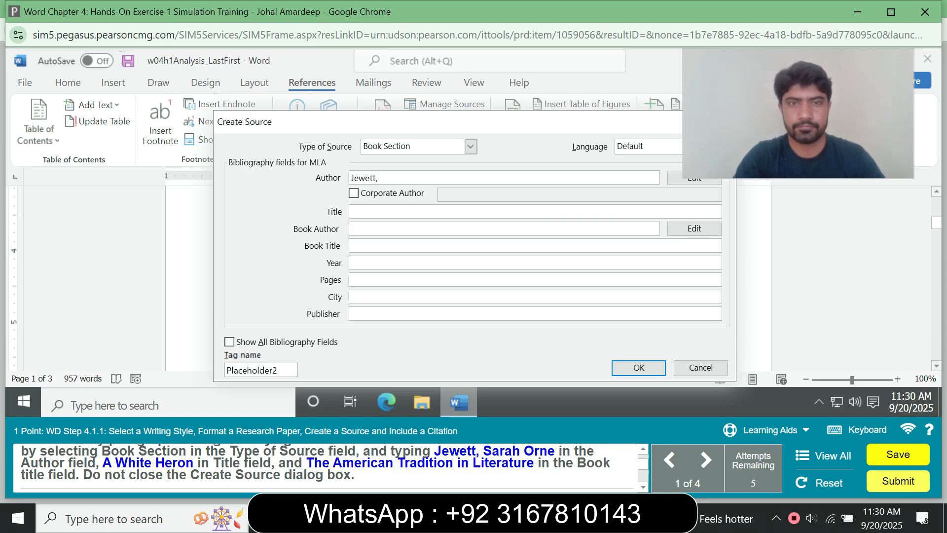
type("Sarah Orne")
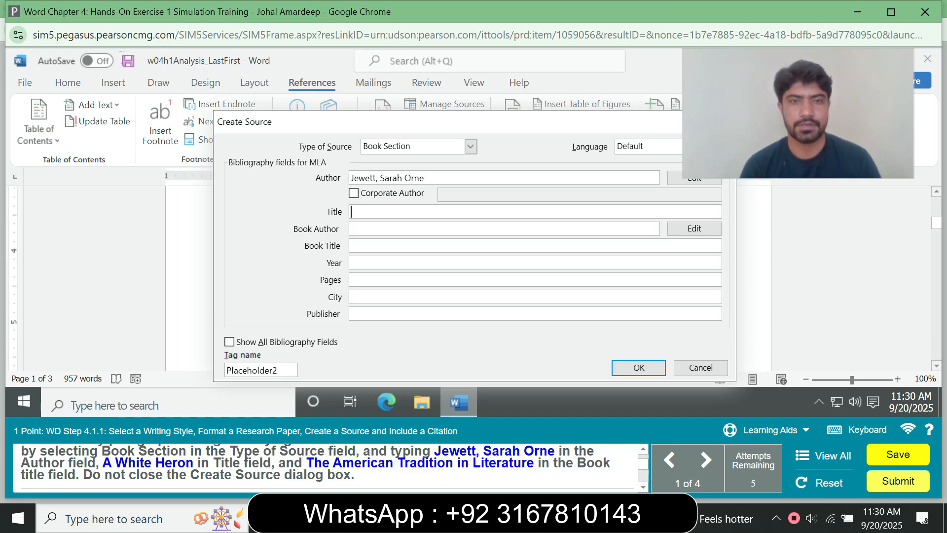
Enter A White Heron as the title of the new source.
type("A ")
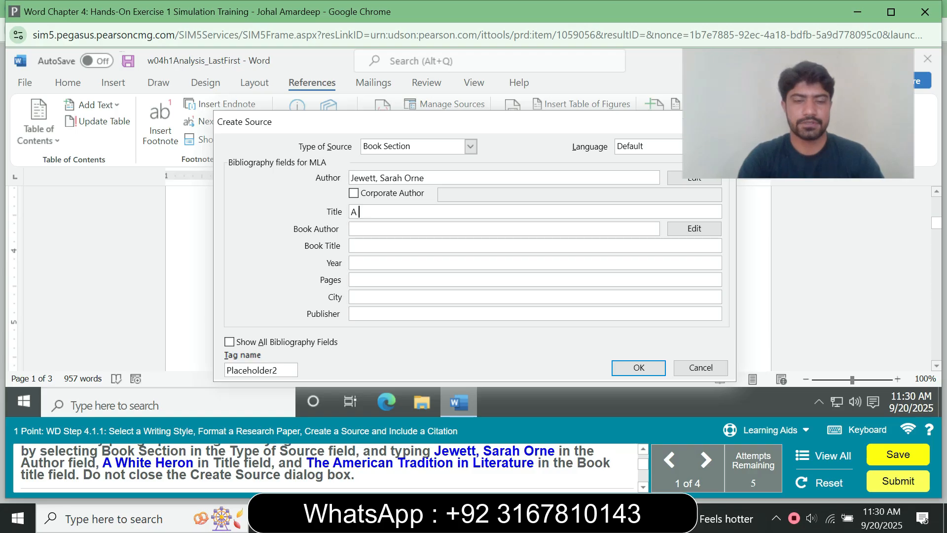
type("Whit")
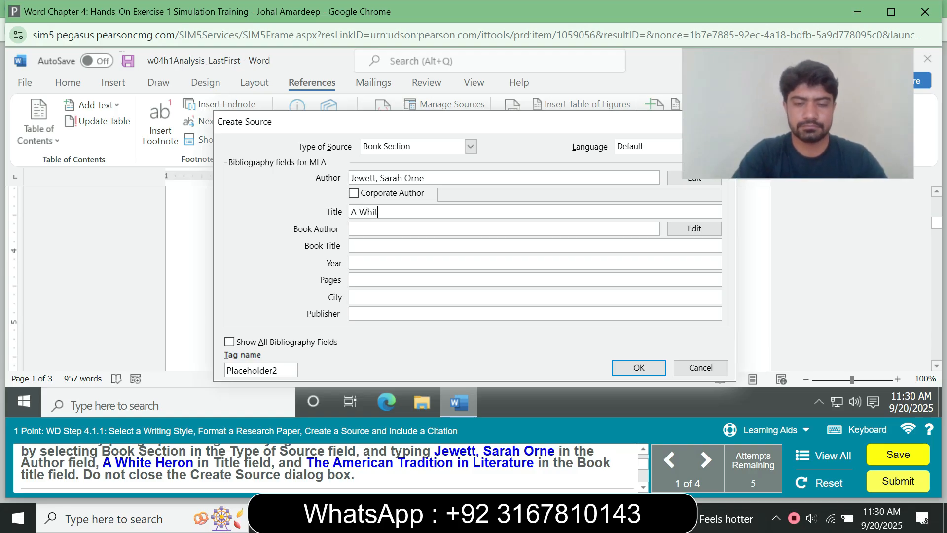
type("e He")
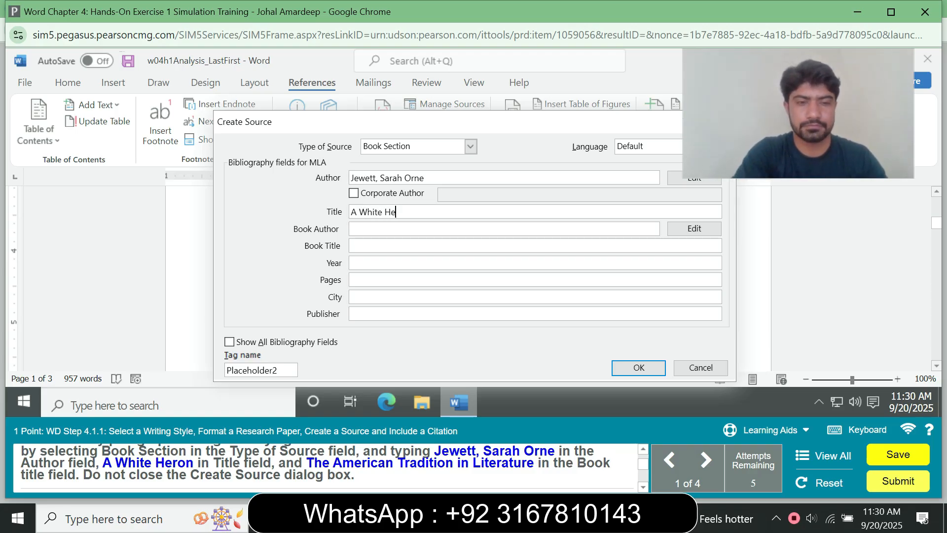
type("ron")
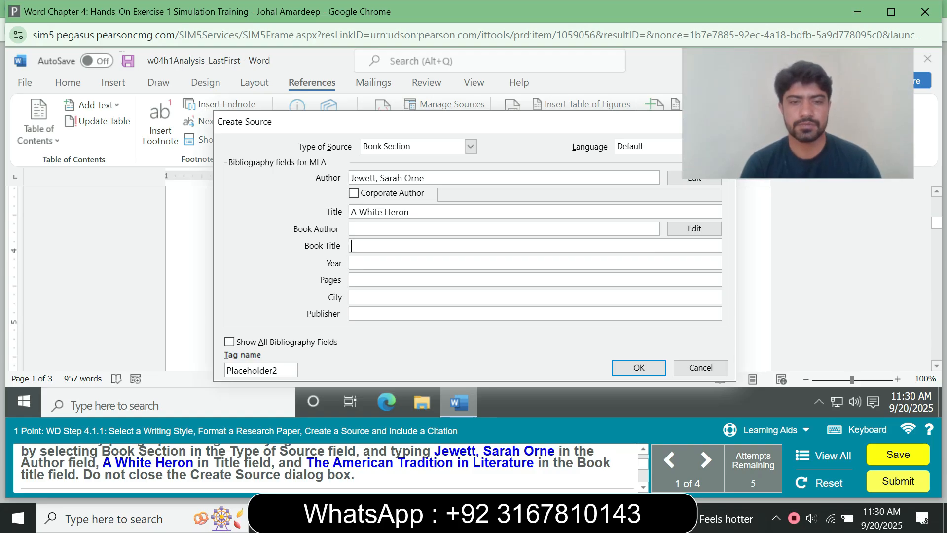
Enter The American Tradition in Literature as the book title of the new source.
type("The ")
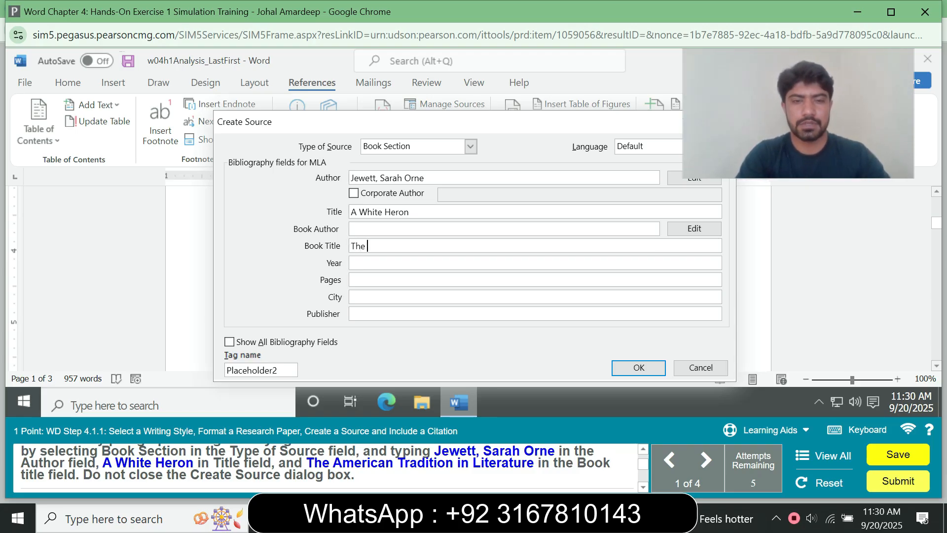
type("Amer")
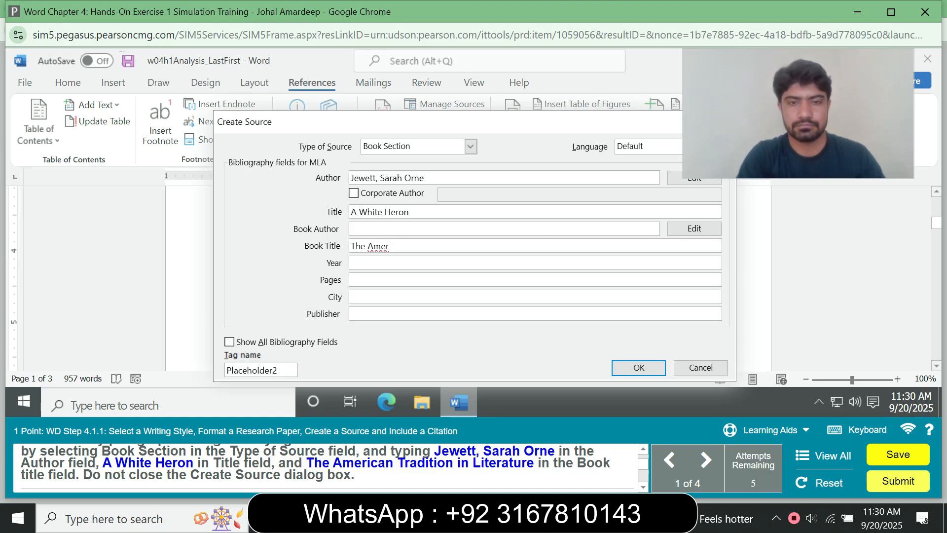
type("ican ")
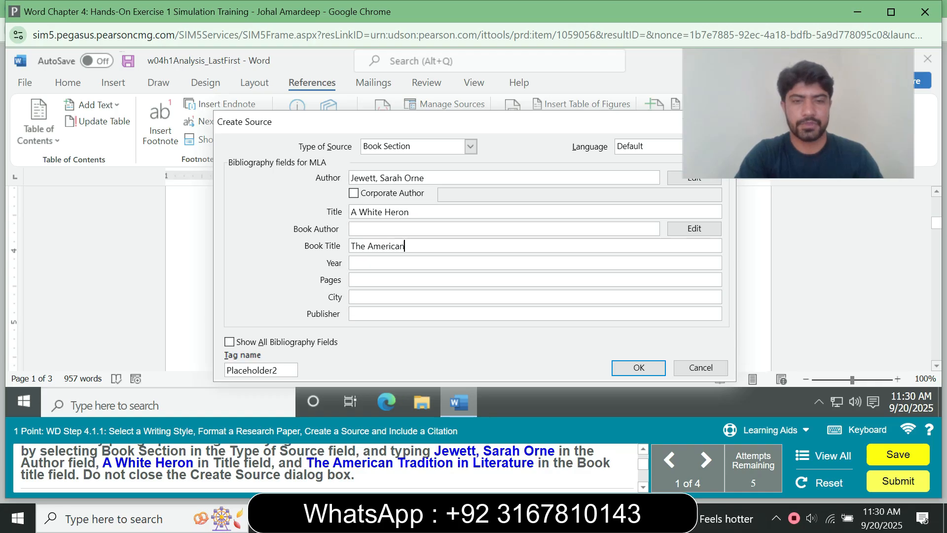
type("Tr")
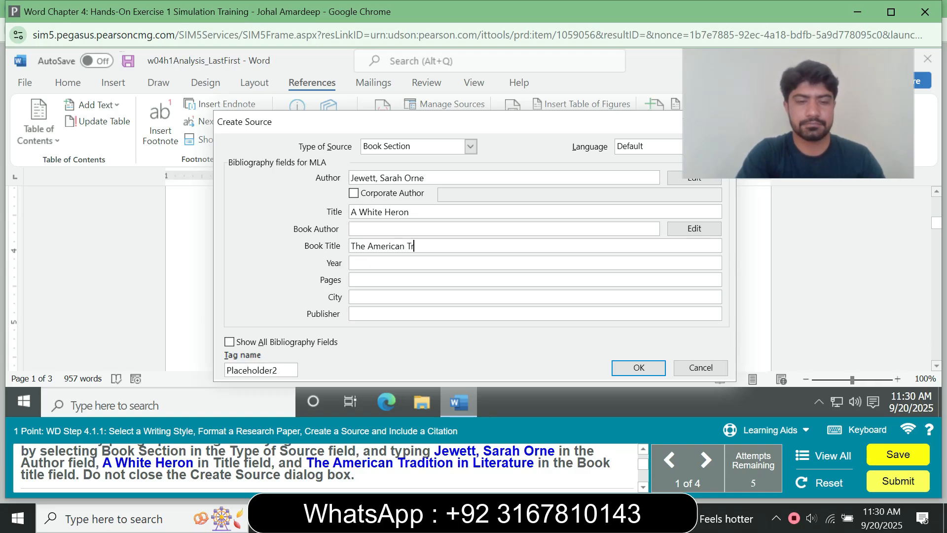
type("adition ")
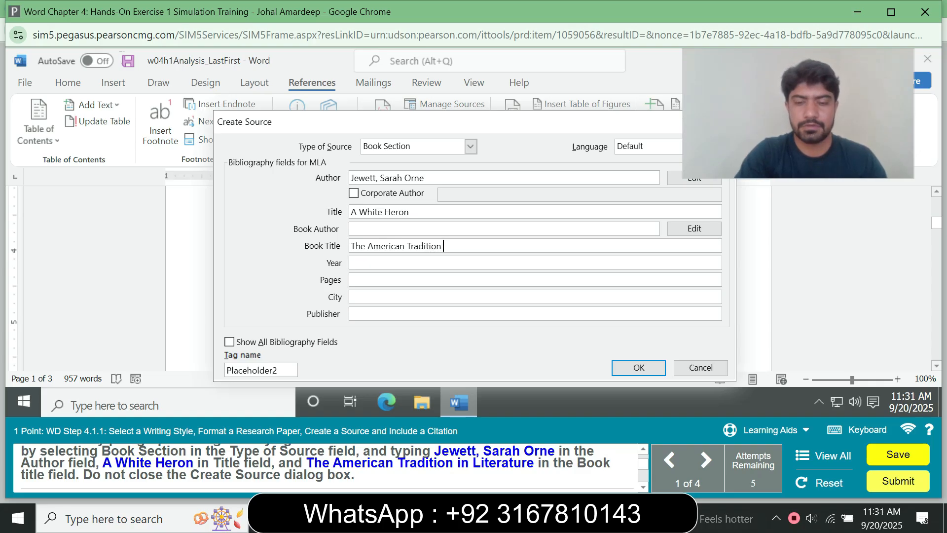
type("in L")
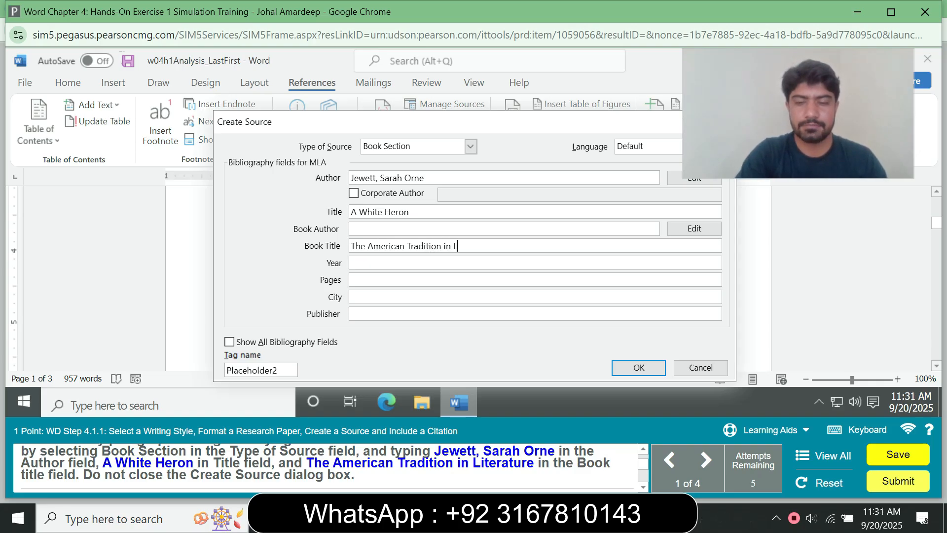
type("ite")
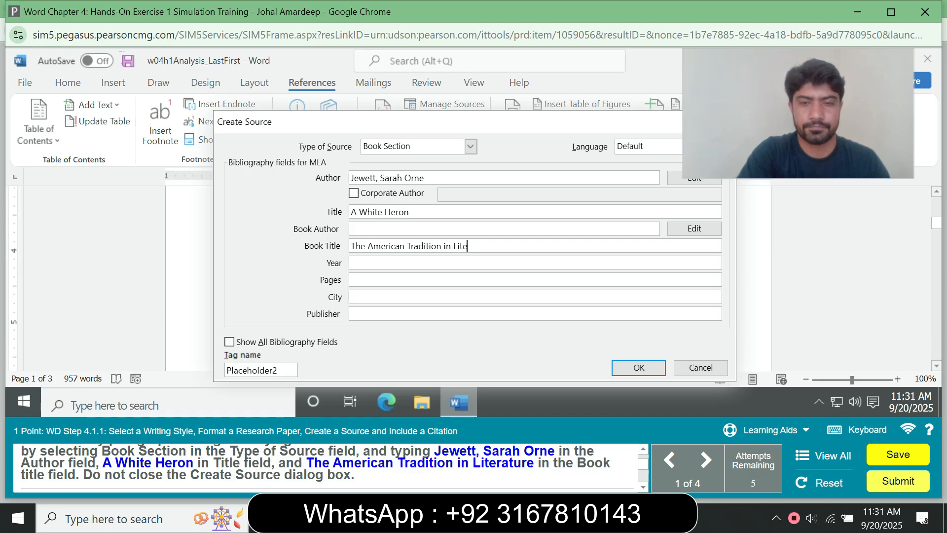
type("ra")
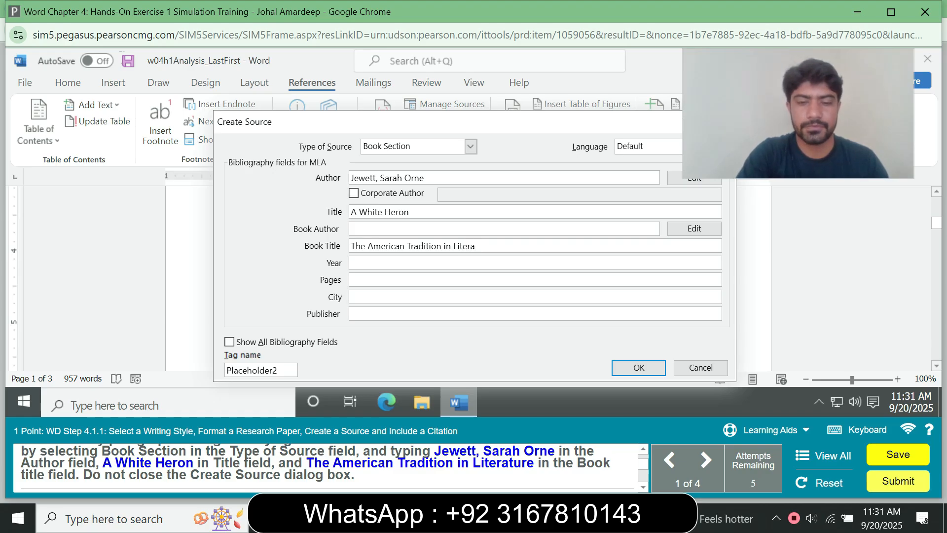
type("ture")
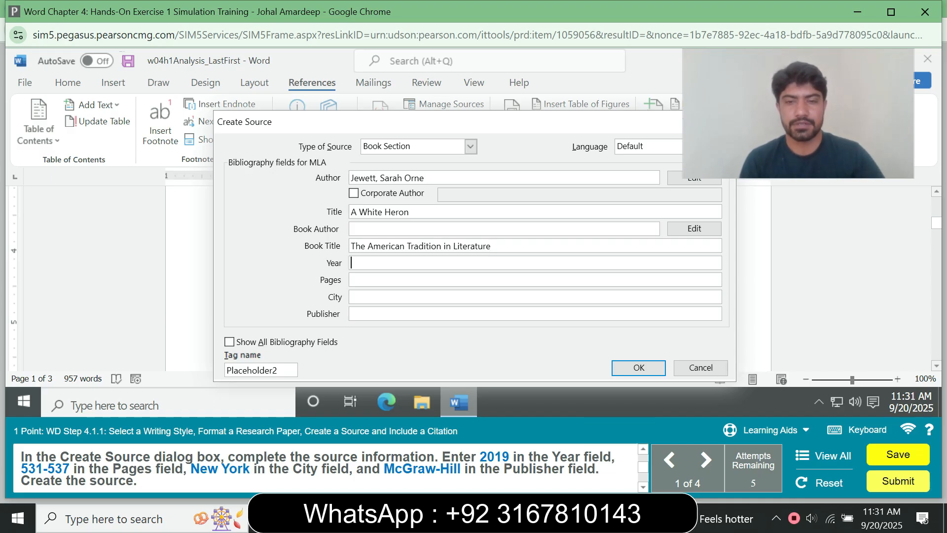
Set the new source's year to 2019 and its pages to 531-537.
type("20")
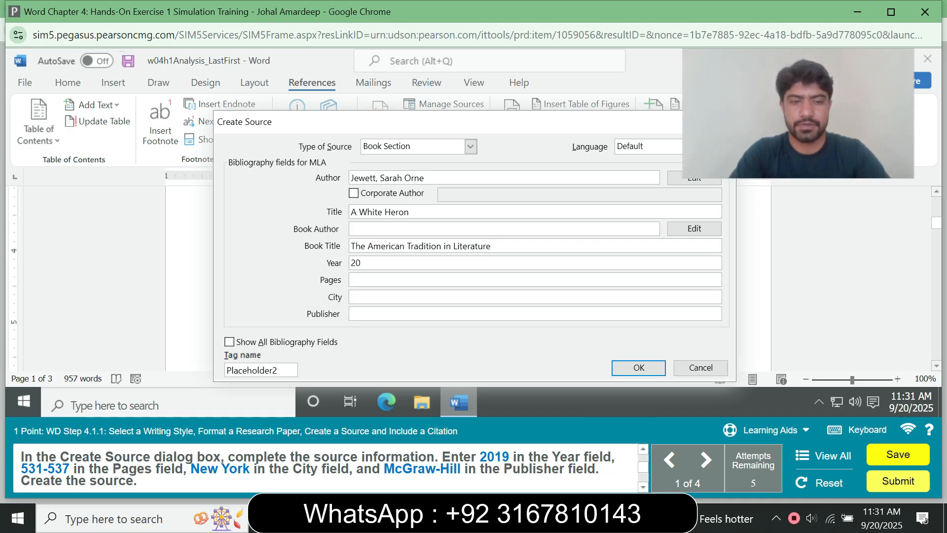
type("19")
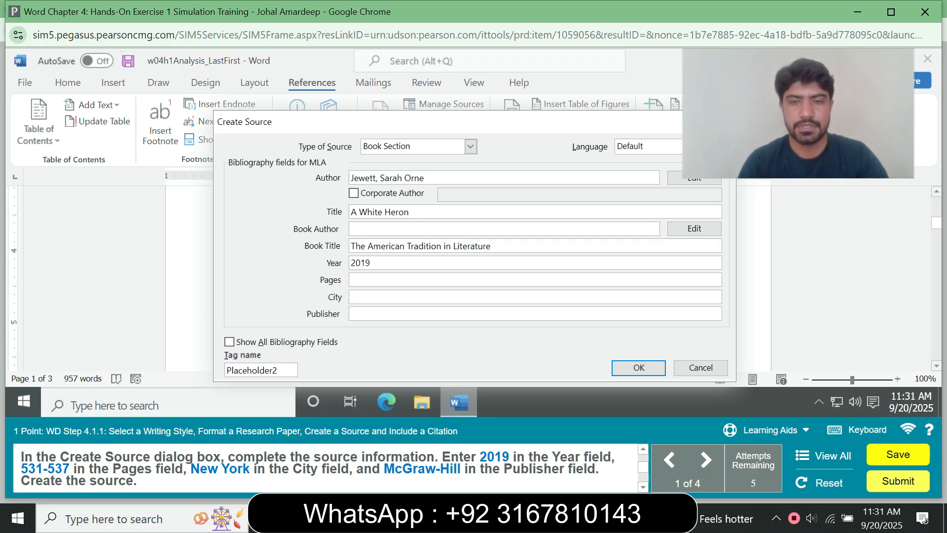
left_click(351, 279)
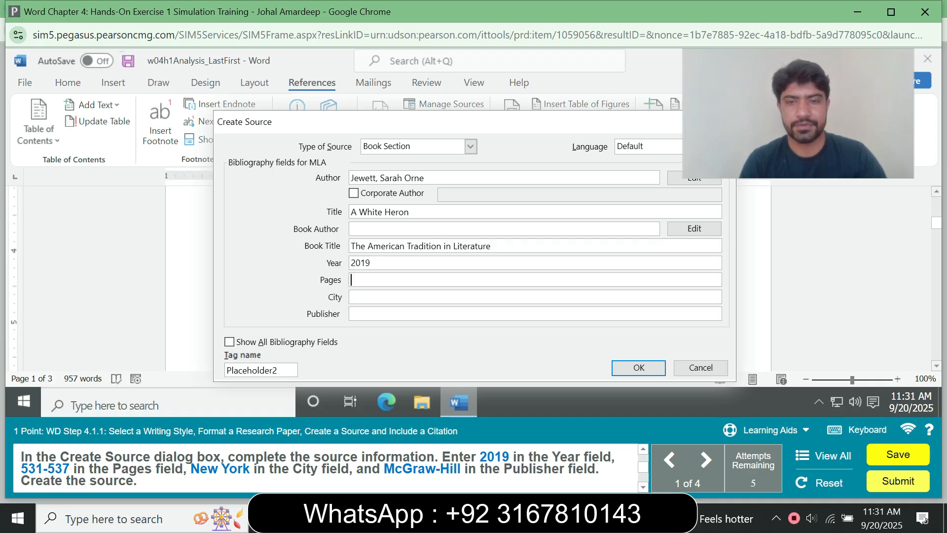
type("531-")
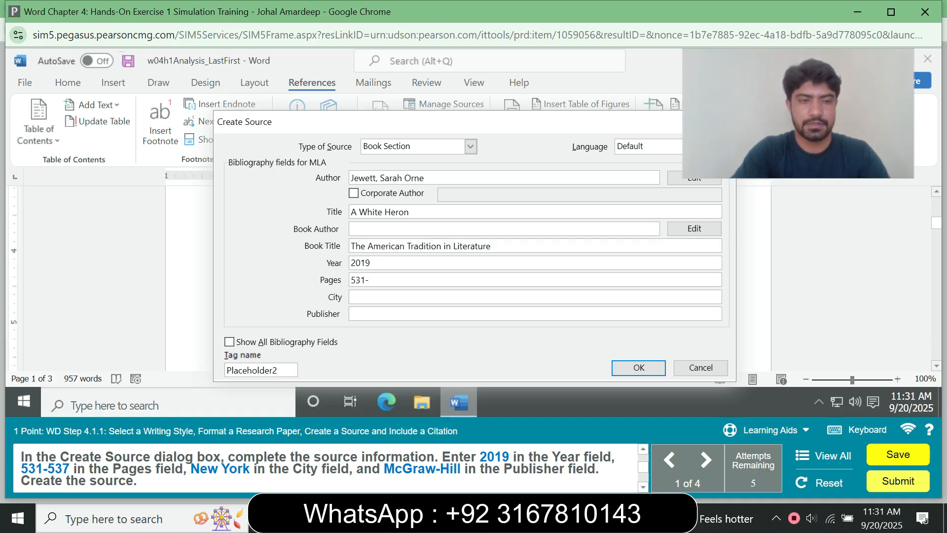
type("537")
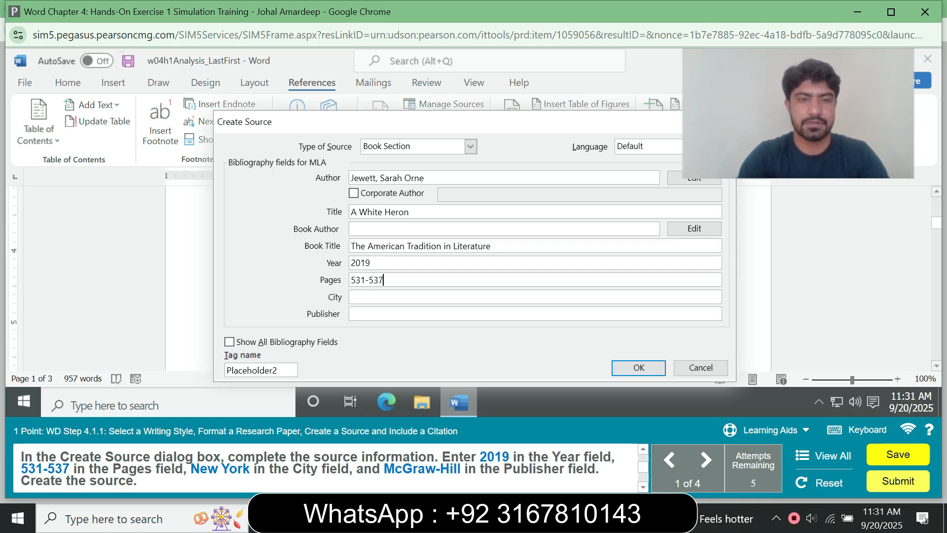
key("Tab")
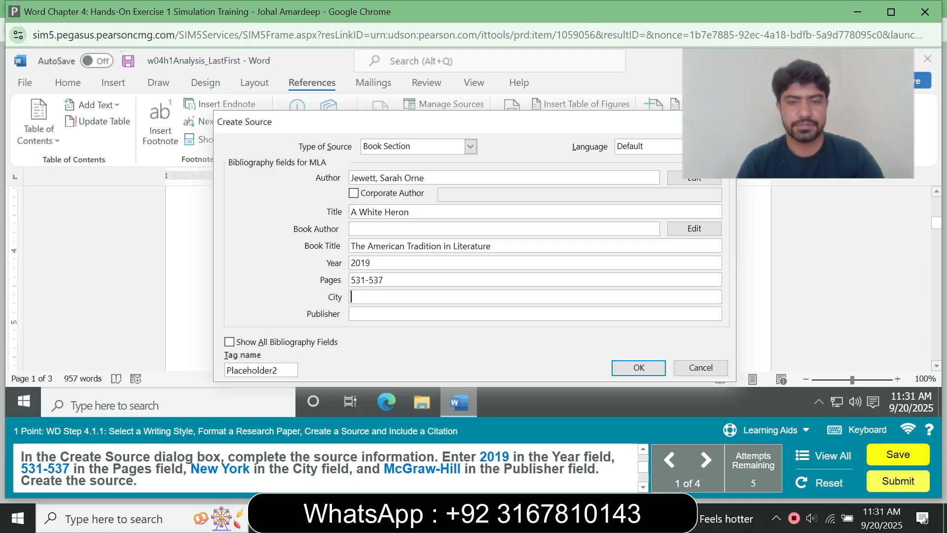
type("Mc")
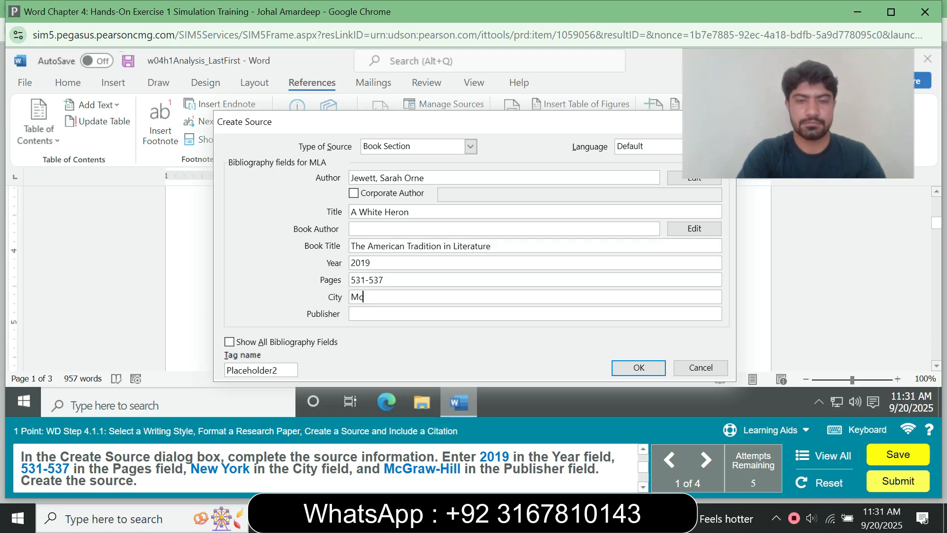
type("Gr")
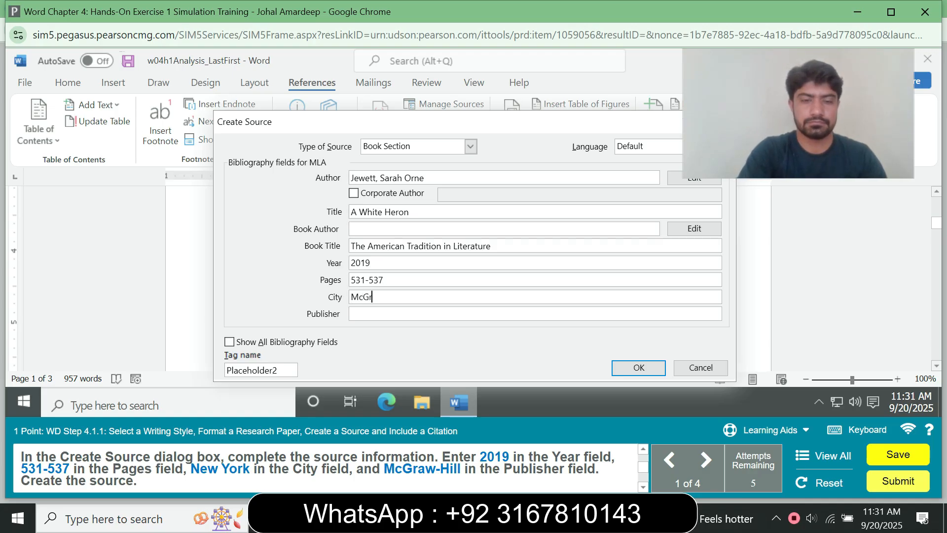
type("aw-Hill")
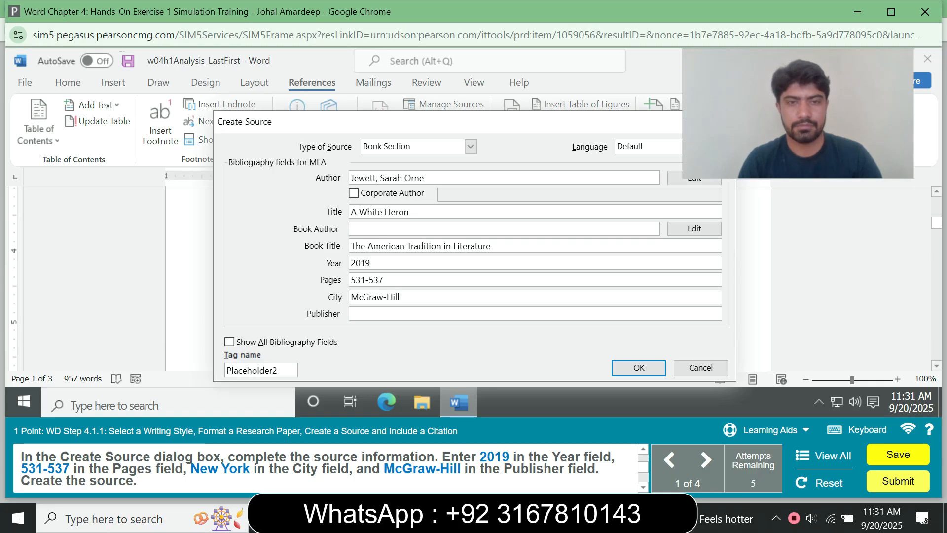
key("ctrl+a")
key("BackSpace")
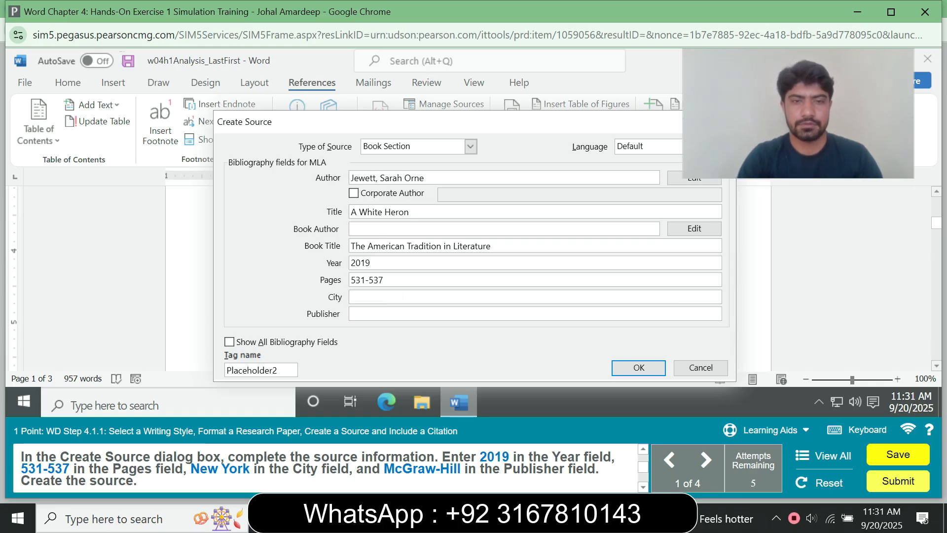
Enter McGraw-Hill as the publisher of the new source and try to create the source.
key("Tab")
type("Mc")
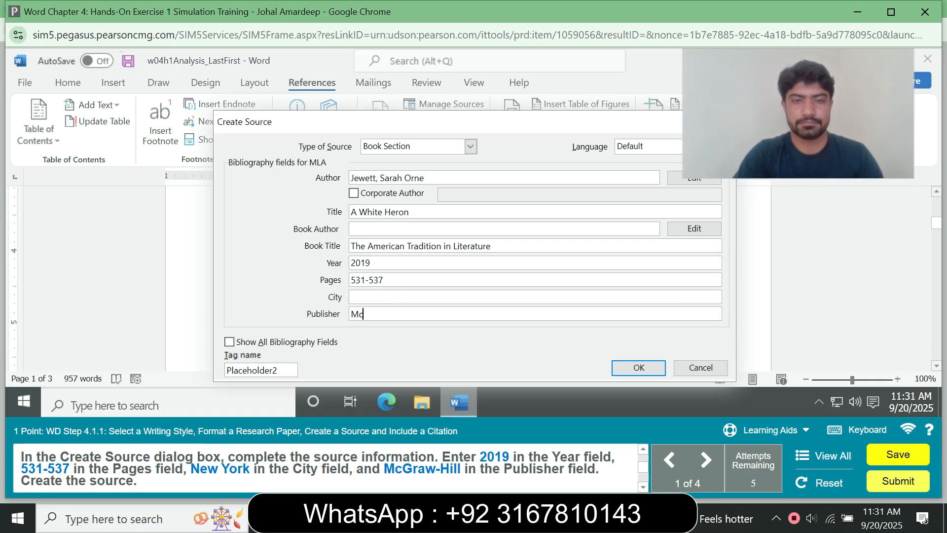
type("Gra")
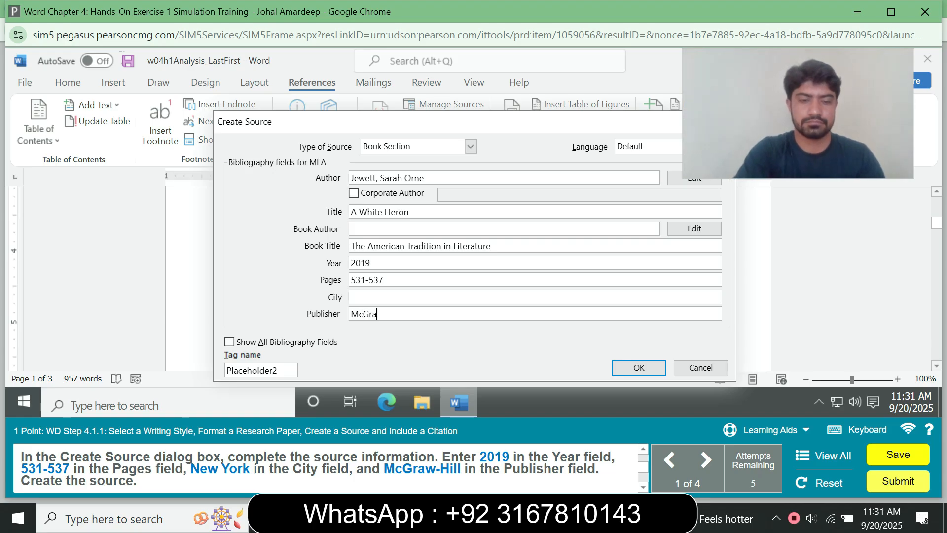
type("w-Hill")
key("Return")
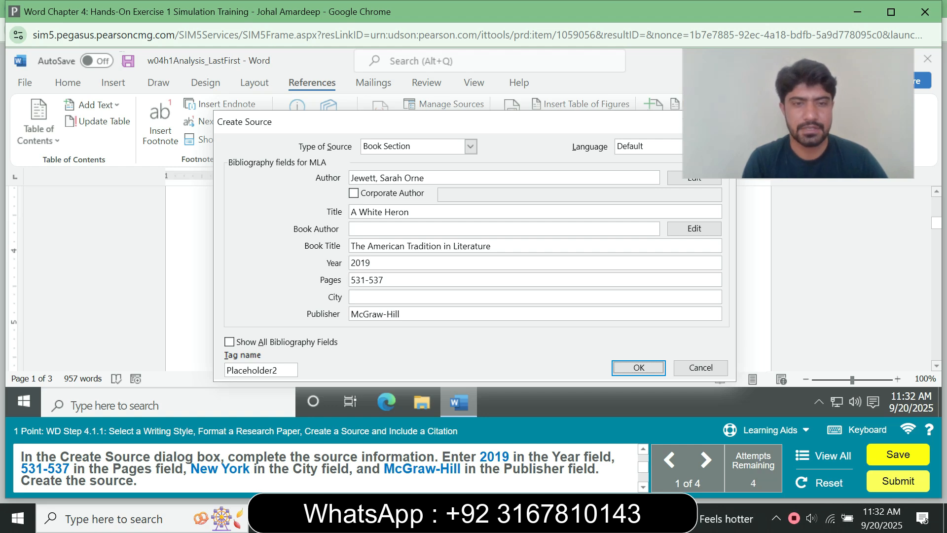
Enter New York as the city of the new source and create the source.
left_click(360, 296)
type("N")
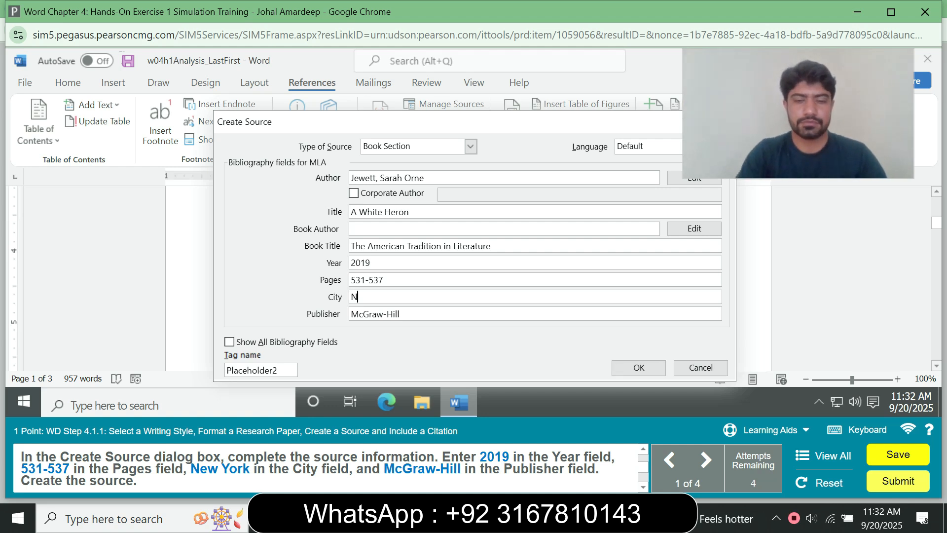
type("ew York")
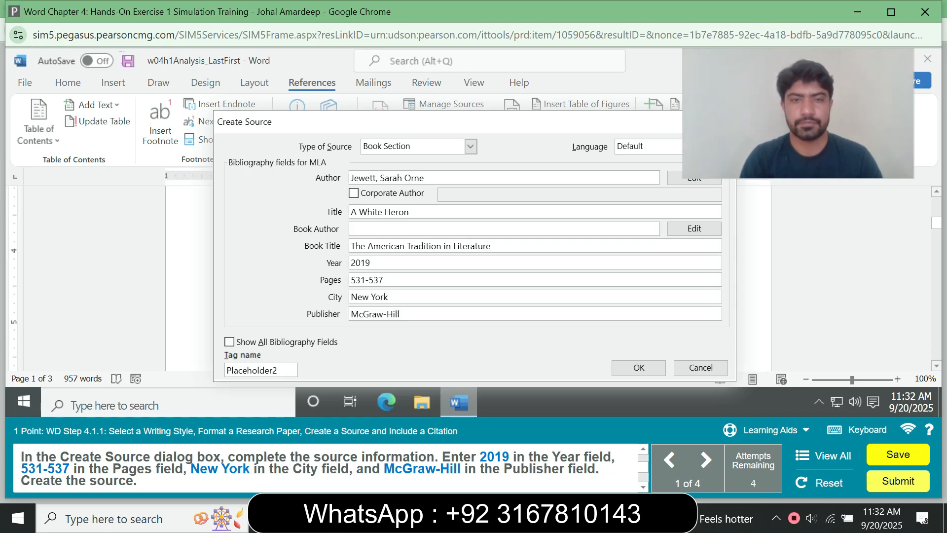
key("Return")
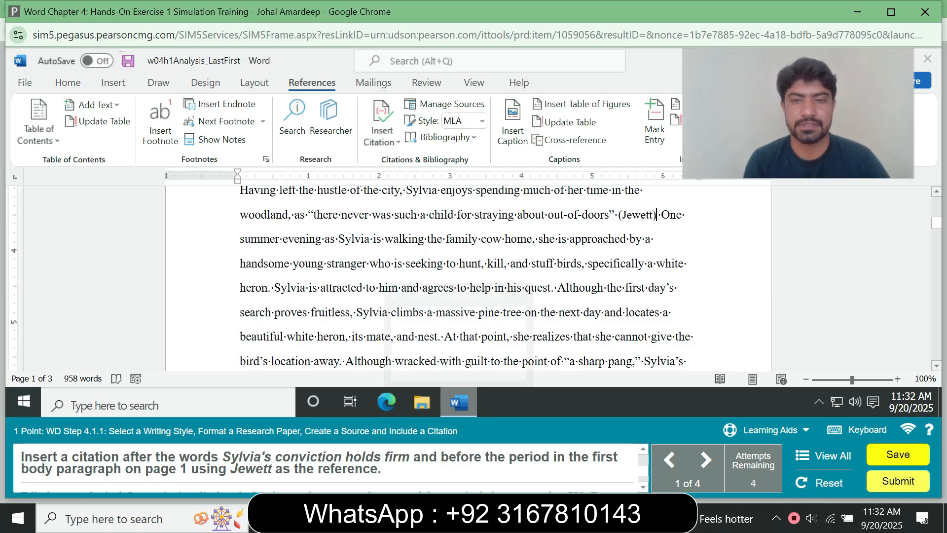
Try to edit the Jewett citation after "straying about out-of-doors" and its source.
left_click(637, 216)
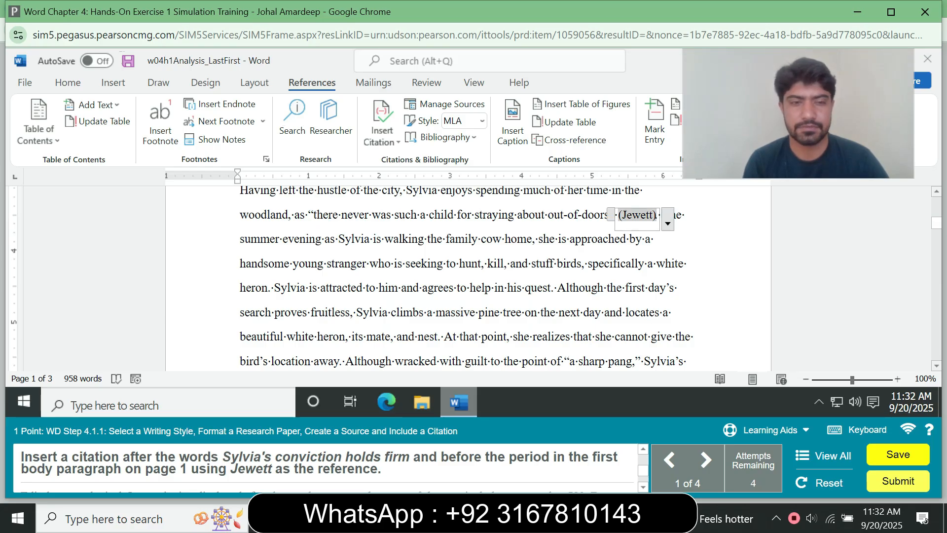
left_click(667, 223)
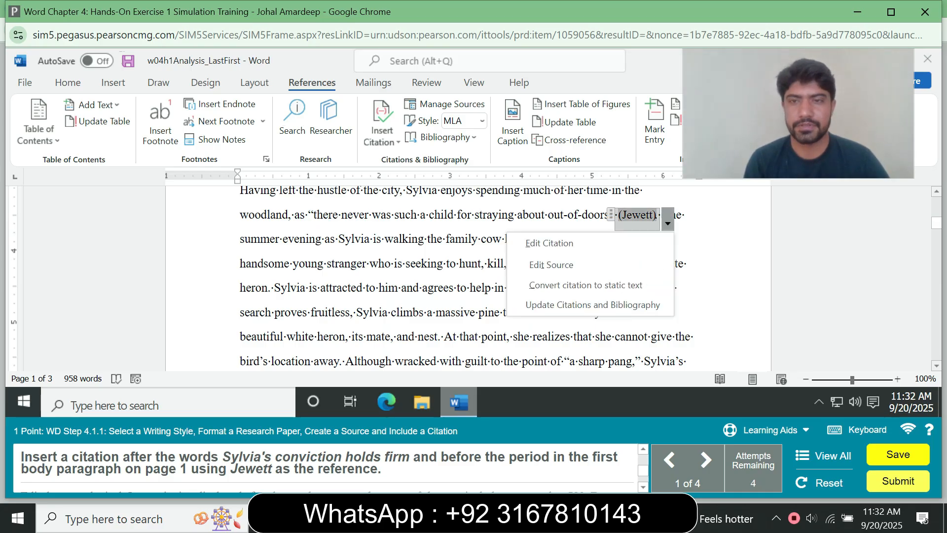
left_click(542, 243)
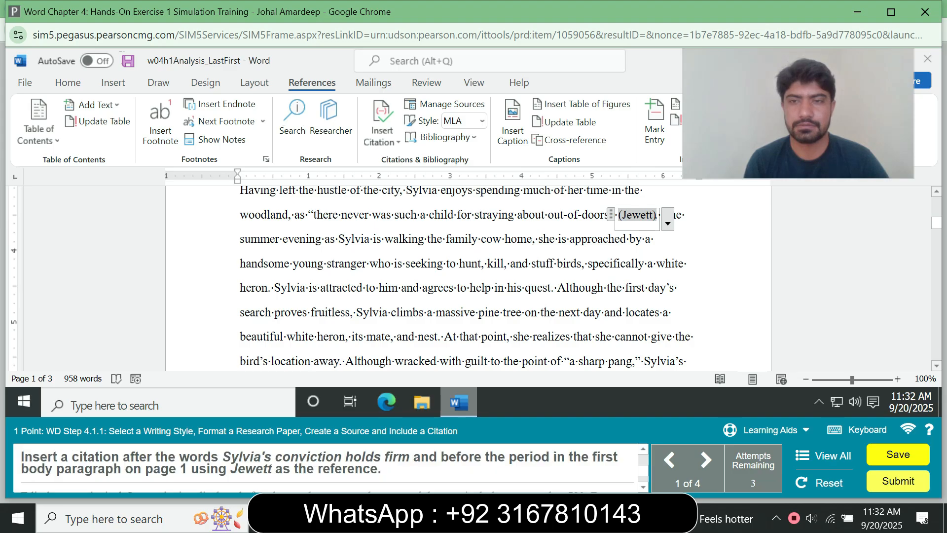
left_click(668, 223)
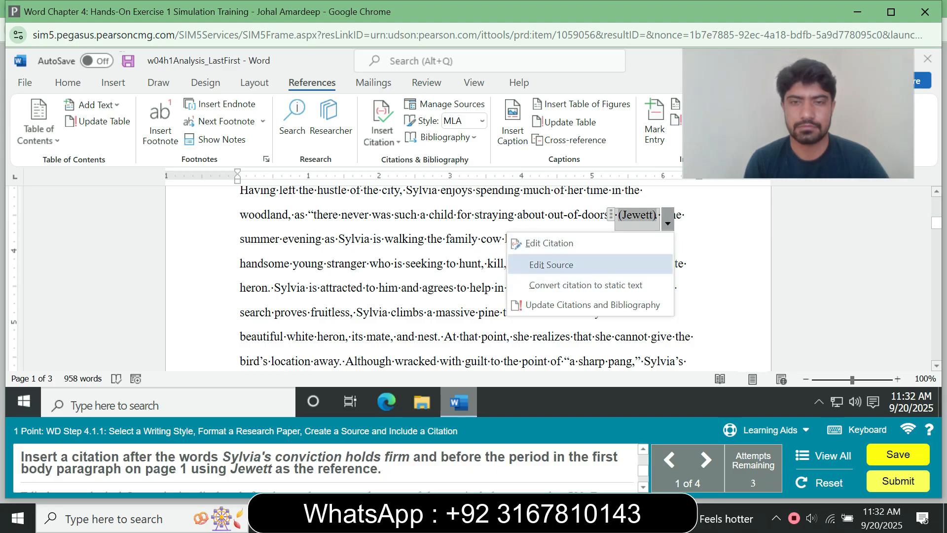
left_click(551, 265)
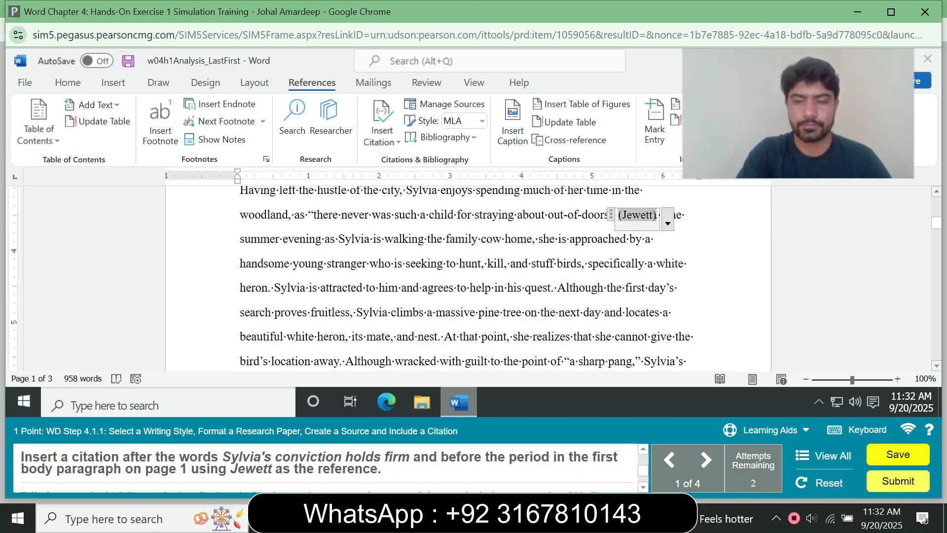
scroll(469, 276, "up", 1)
key("alt")
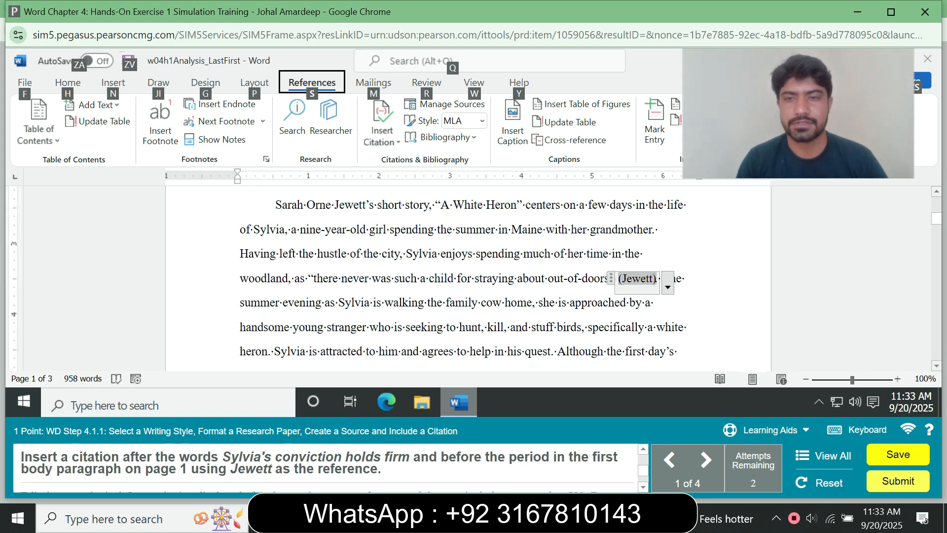
key("alt")
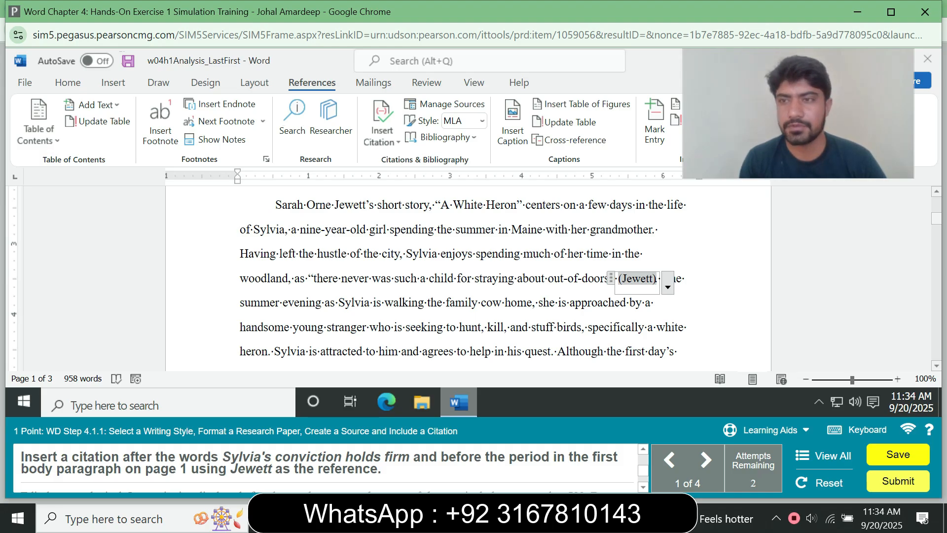
Insert a citation to the Jewett source between "Sylvia's conviction holds firm" and the period in the first body paragraph.
scroll(468, 276, "down", 4)
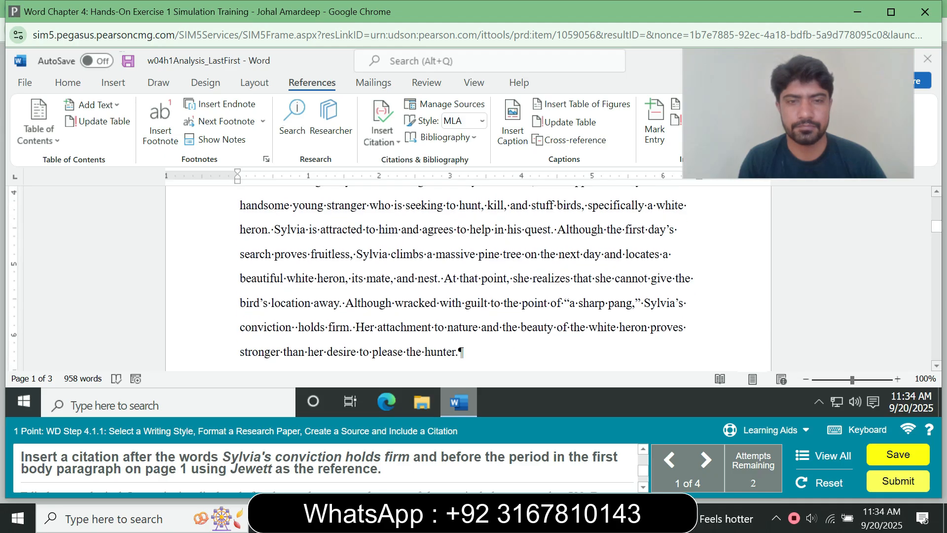
left_click(349, 327)
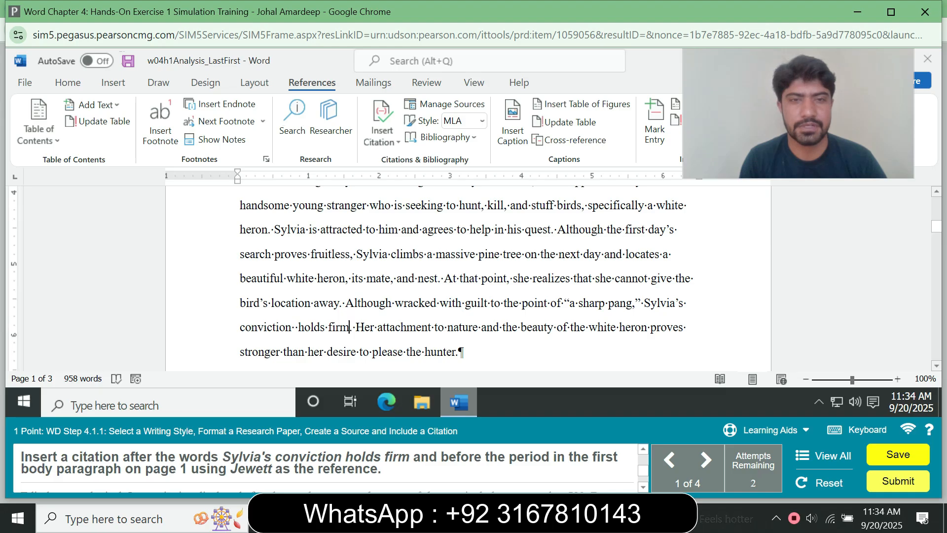
left_click(382, 121)
left_click(414, 210)
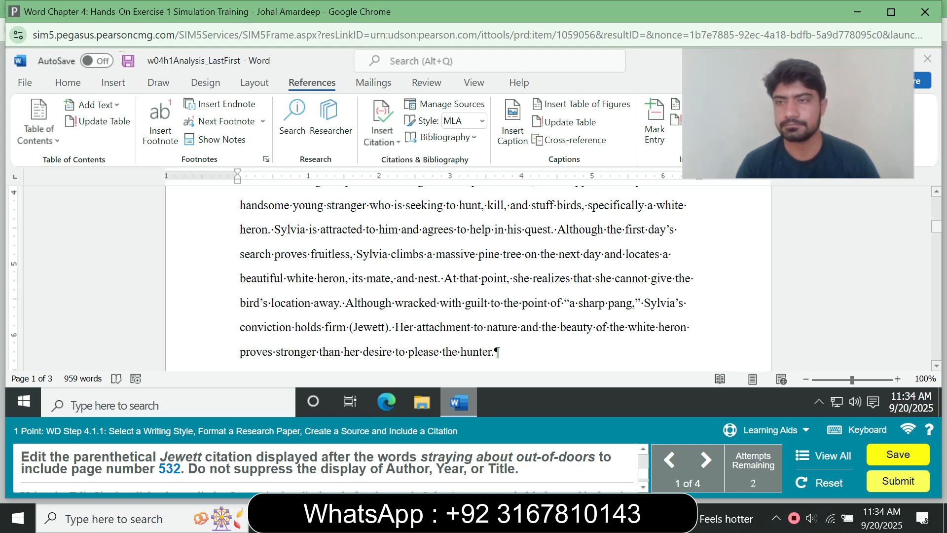
Edit the Jewett citation after "straying about out-of-doors" to include page number 532.
scroll(382, 327, "up", 2)
left_click(636, 280)
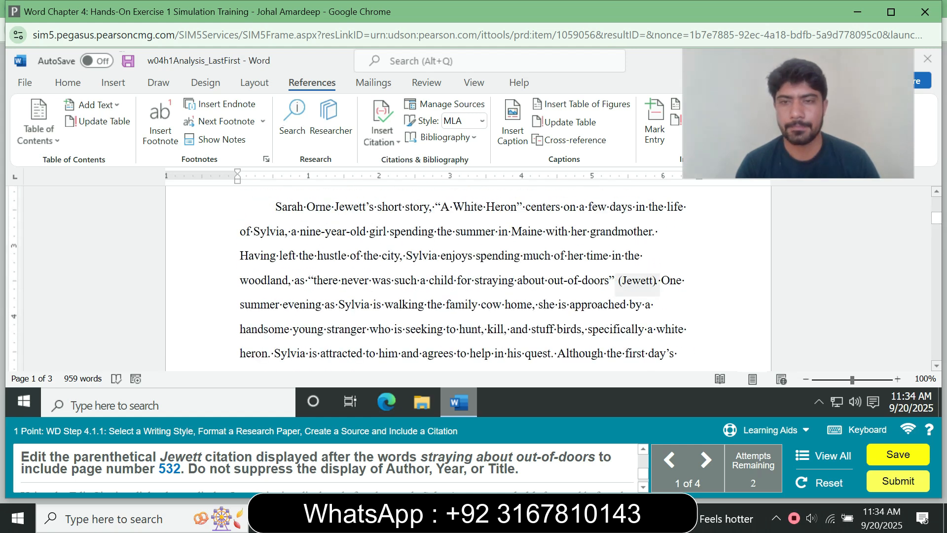
left_click(668, 285)
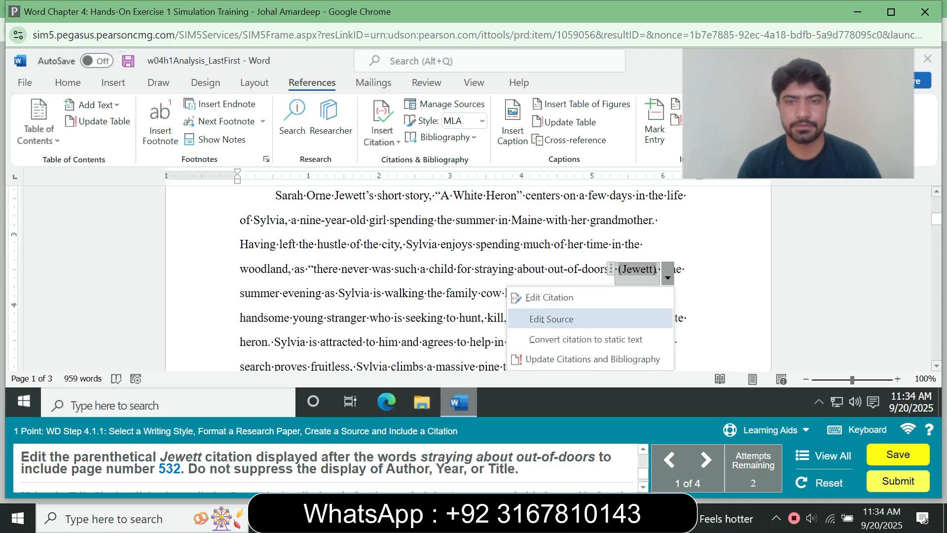
left_click(568, 299)
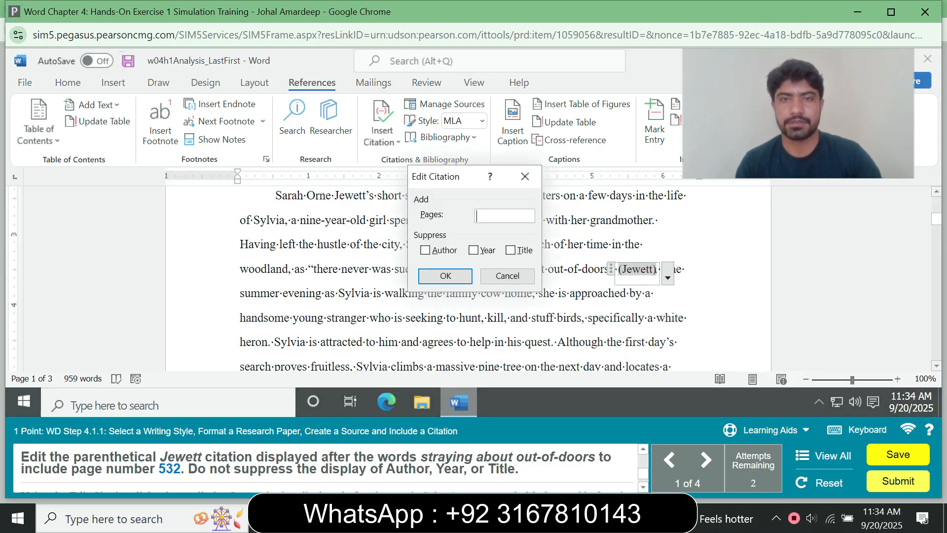
type("532")
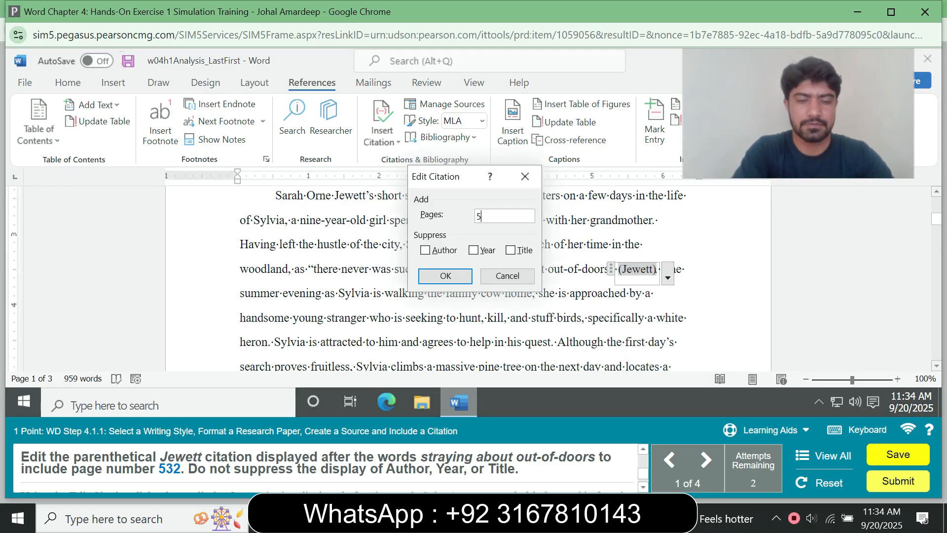
key("Return")
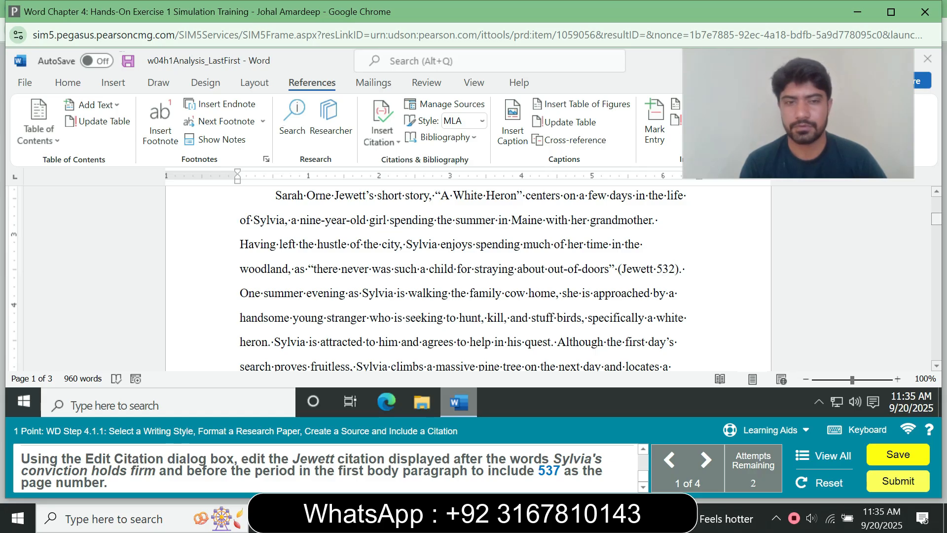
Edit the Jewett citation after "Sylvia's conviction holds firm" in the first body paragraph to include page number 537.
scroll(469, 276, "down", 3)
left_click(370, 284)
left_click(398, 292)
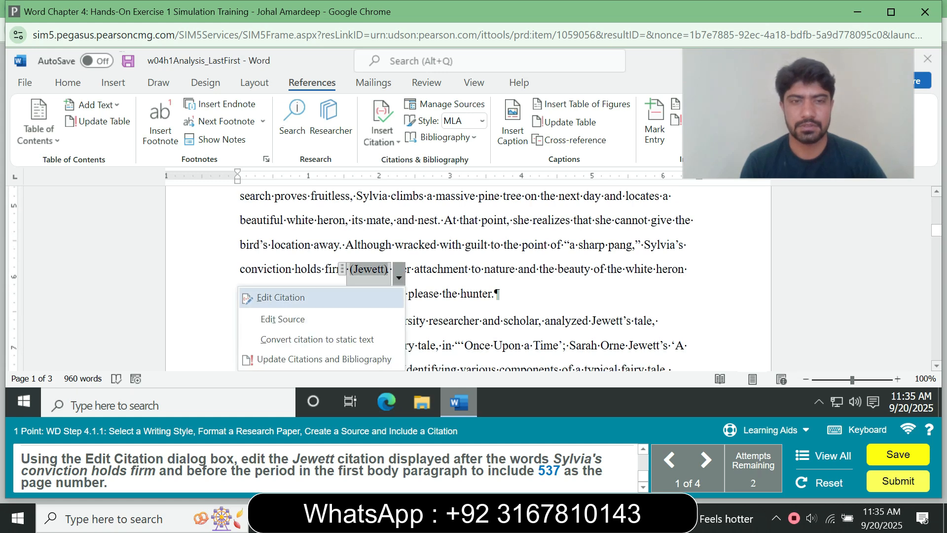
left_click(281, 297)
type("537")
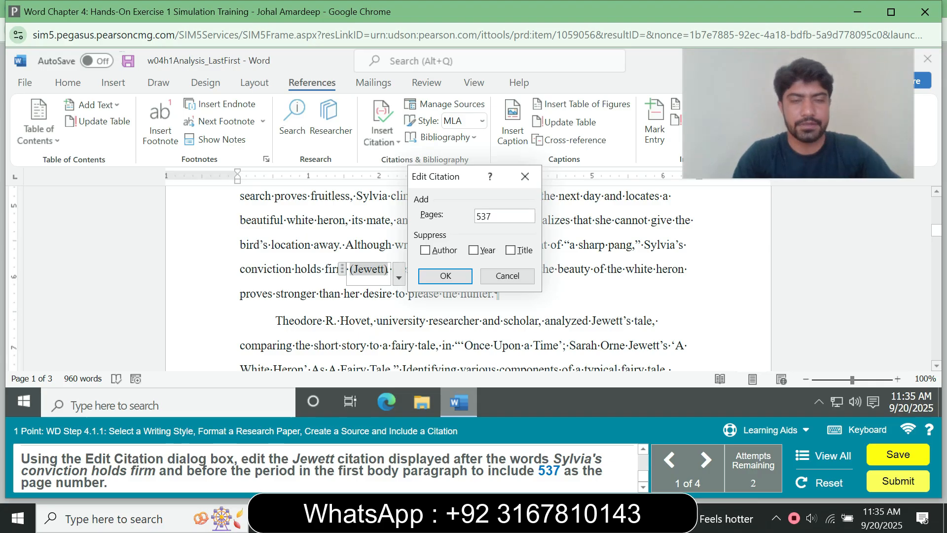
key("Return")
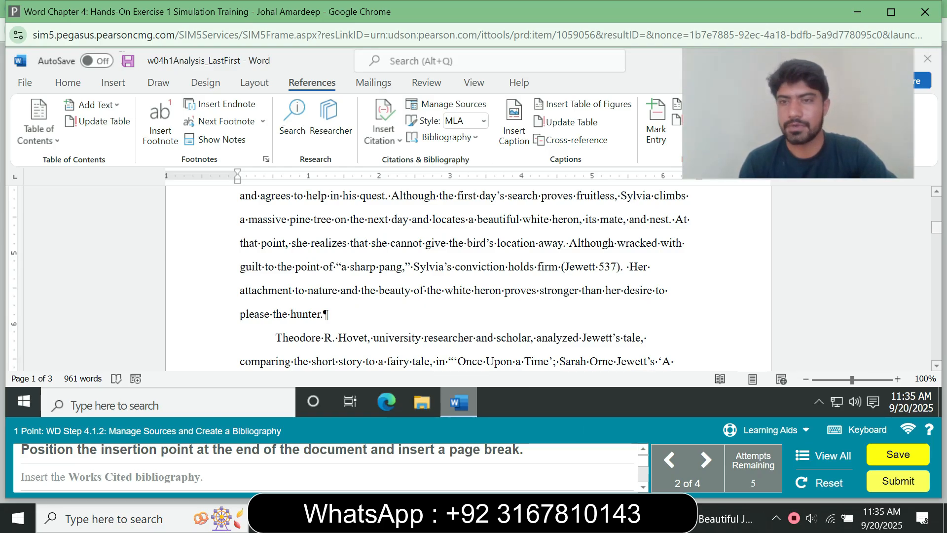
Insert a page break at the end of the document.
scroll(468, 276, "down", 5)
scroll(469, 276, "down", 10)
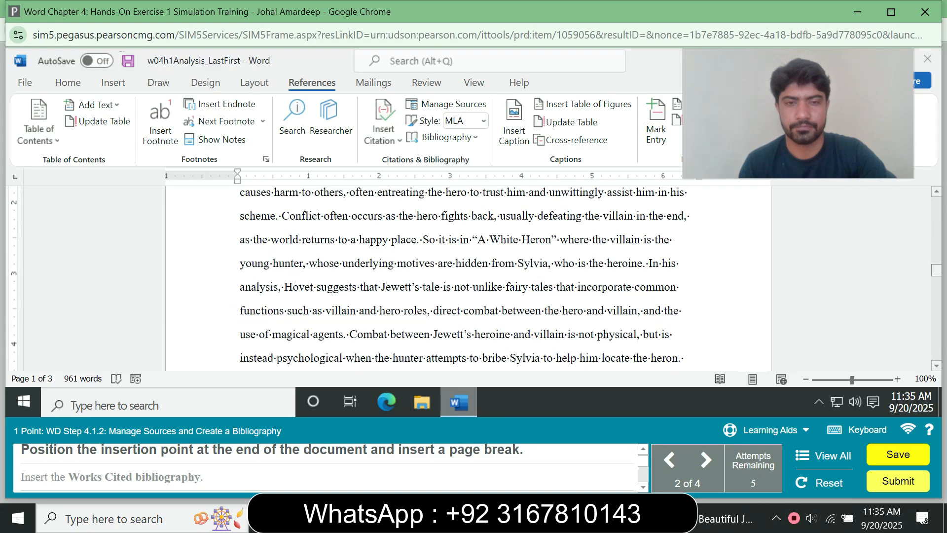
scroll(469, 276, "down", 10)
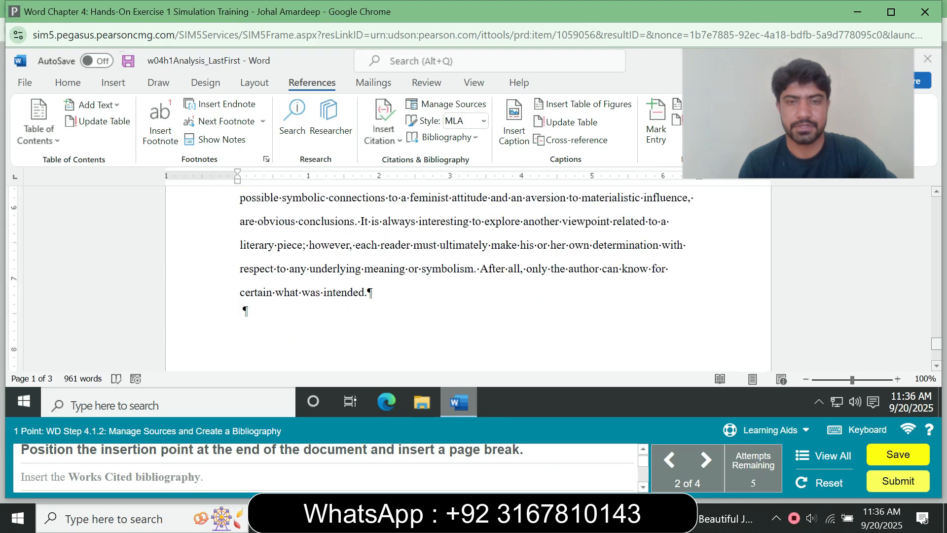
key("ctrl+End")
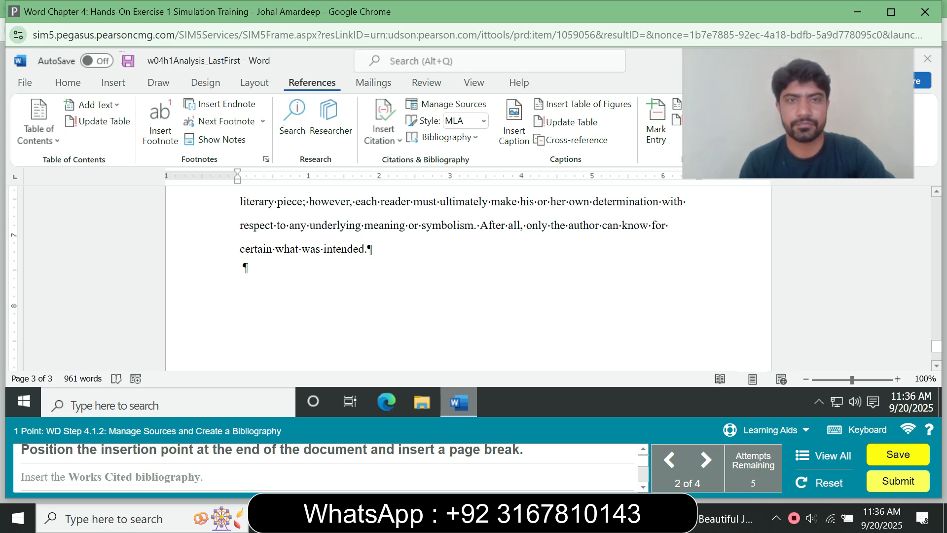
left_click(113, 82)
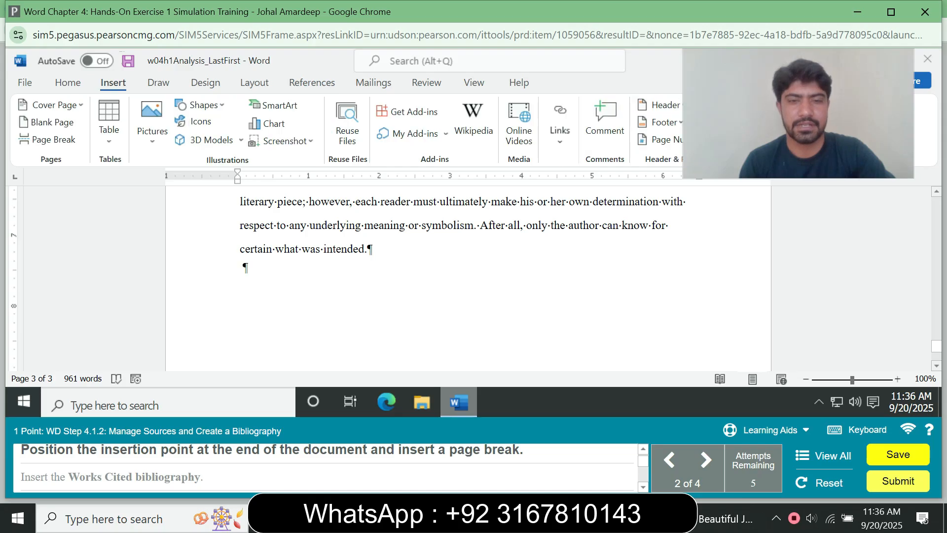
left_click(48, 140)
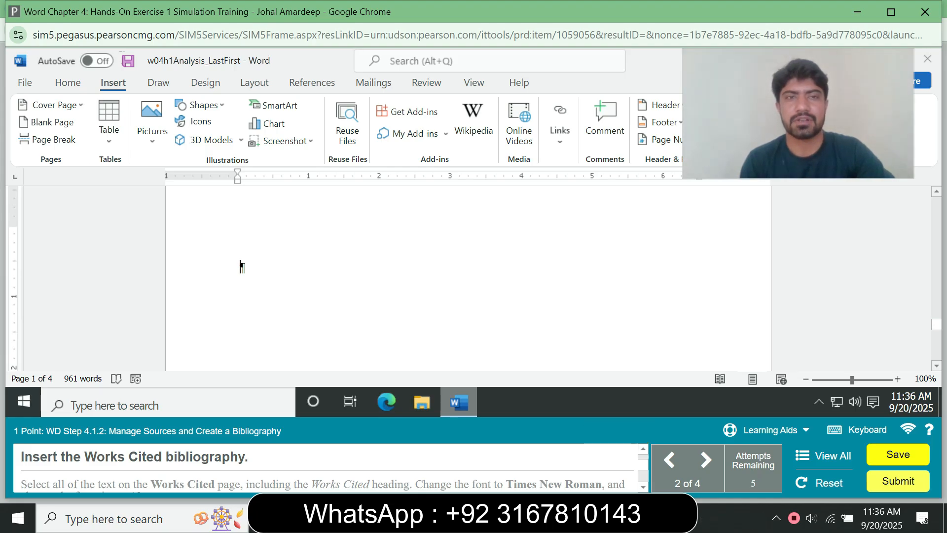
Insert the built-in Works Cited bibliography on the new last page.
left_click(254, 83)
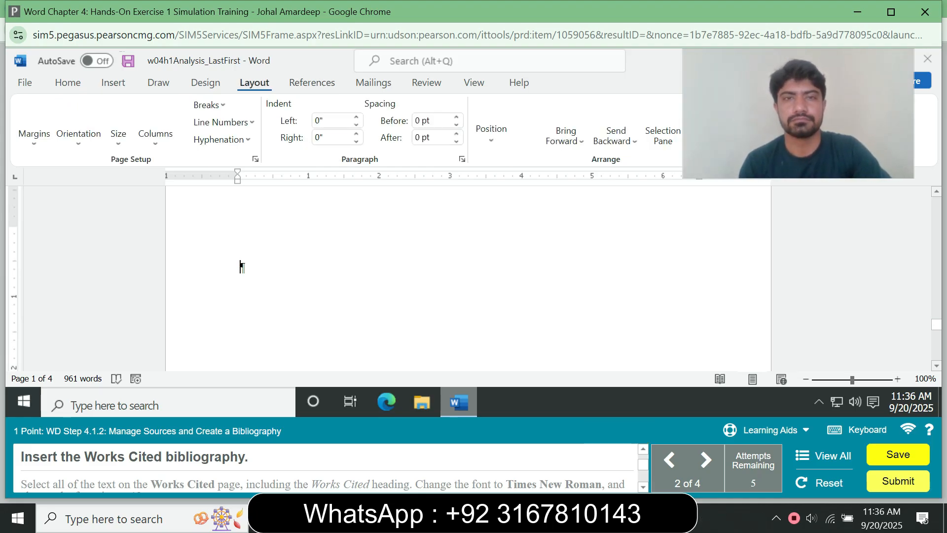
left_click(312, 82)
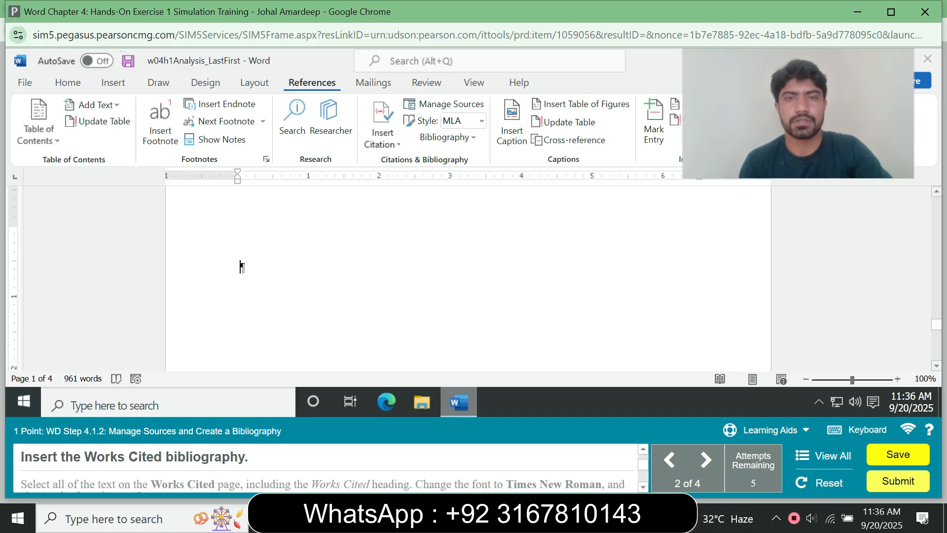
left_click(444, 137)
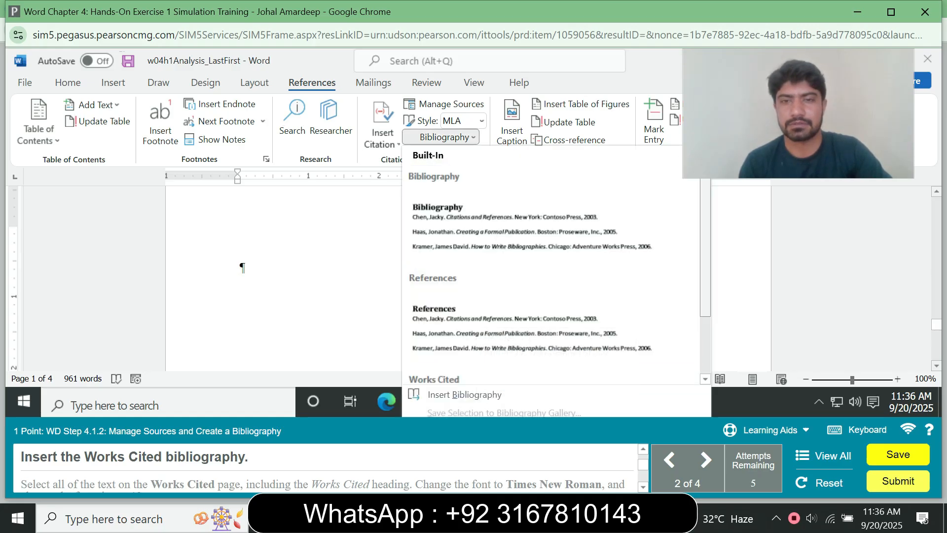
left_click_drag(705, 276, 706, 335)
left_click(552, 335)
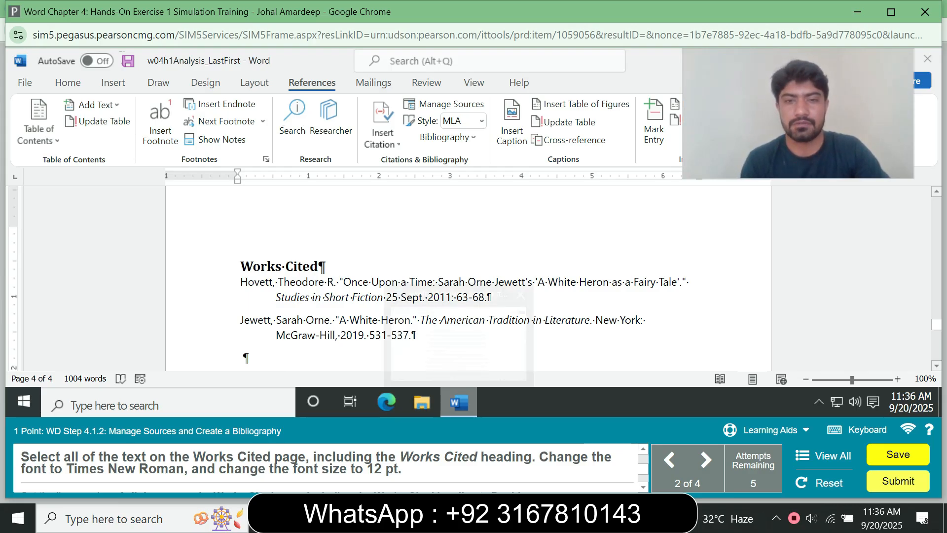
Change all the text on the Works Cited page, including the heading, to Times New Roman at 12 pt.
key("ctrl+a")
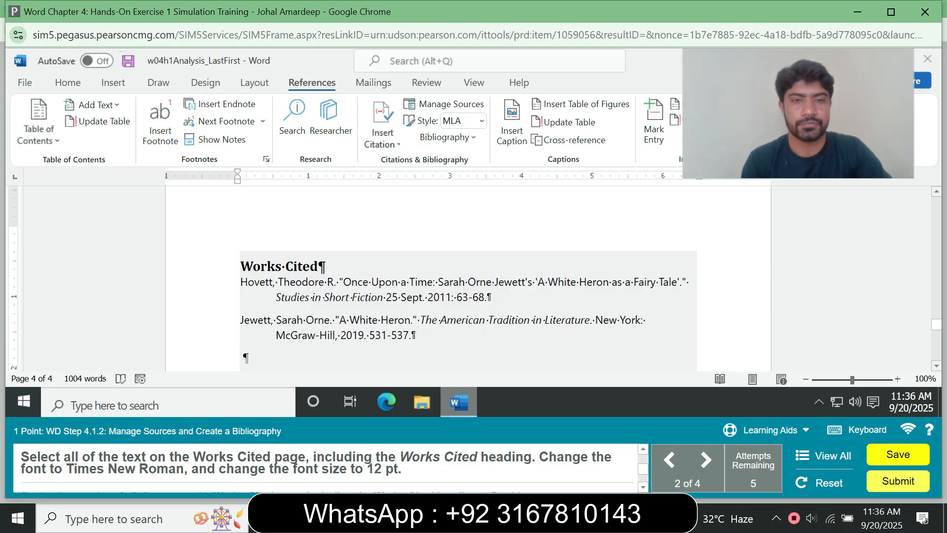
left_click(245, 357)
left_click_drag(936, 324, 936, 328)
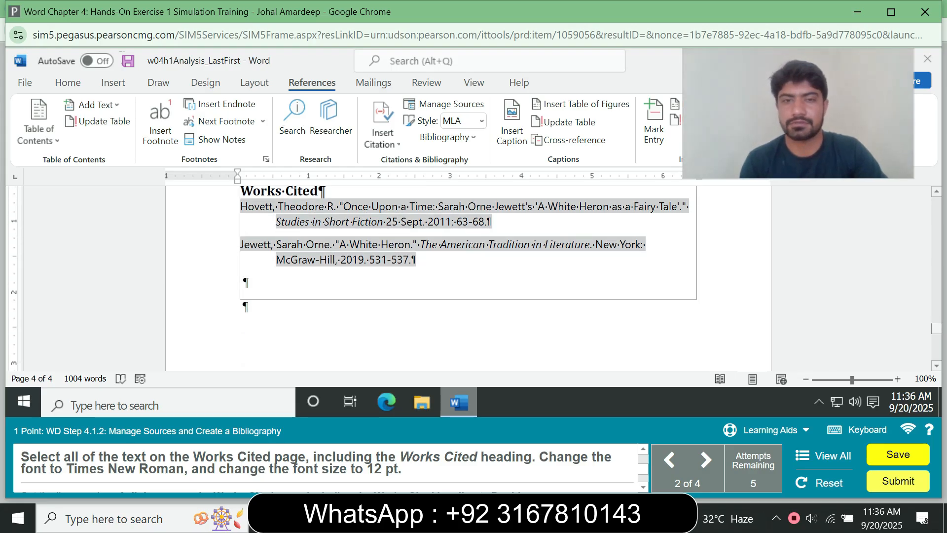
scroll(468, 278, "up", 1)
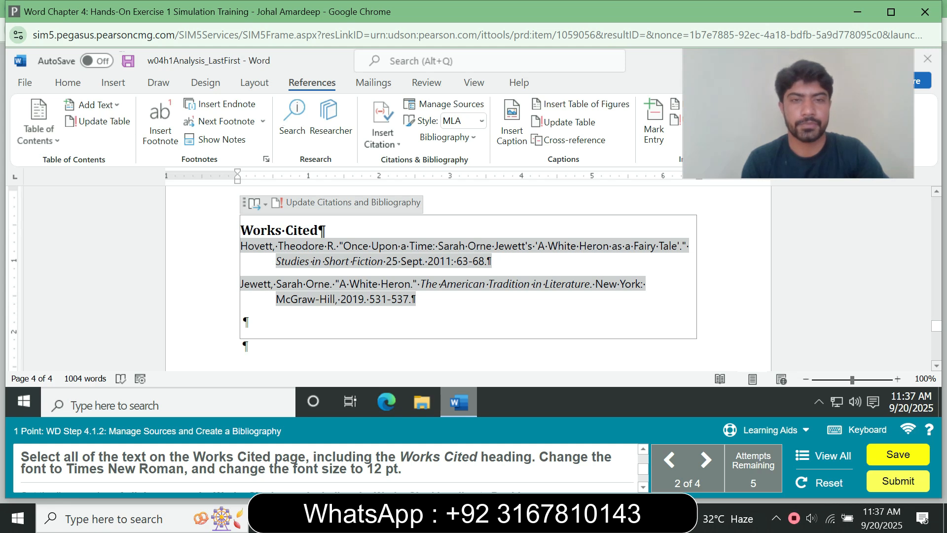
left_click_drag(419, 299, 240, 231)
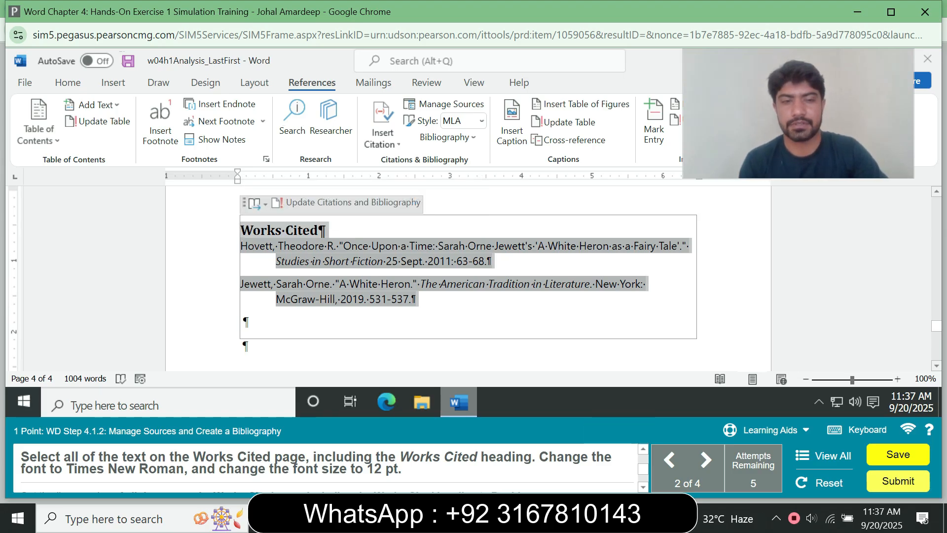
left_click(67, 83)
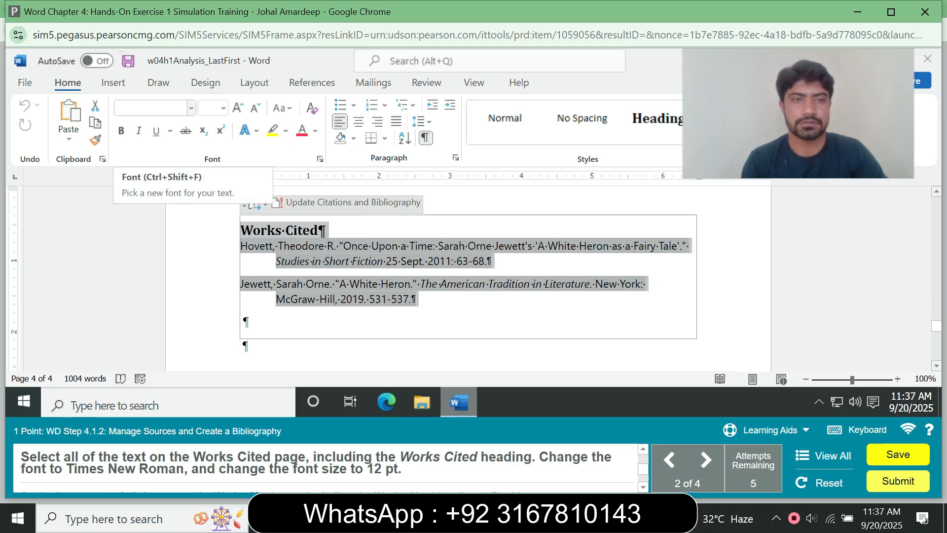
left_click(191, 108)
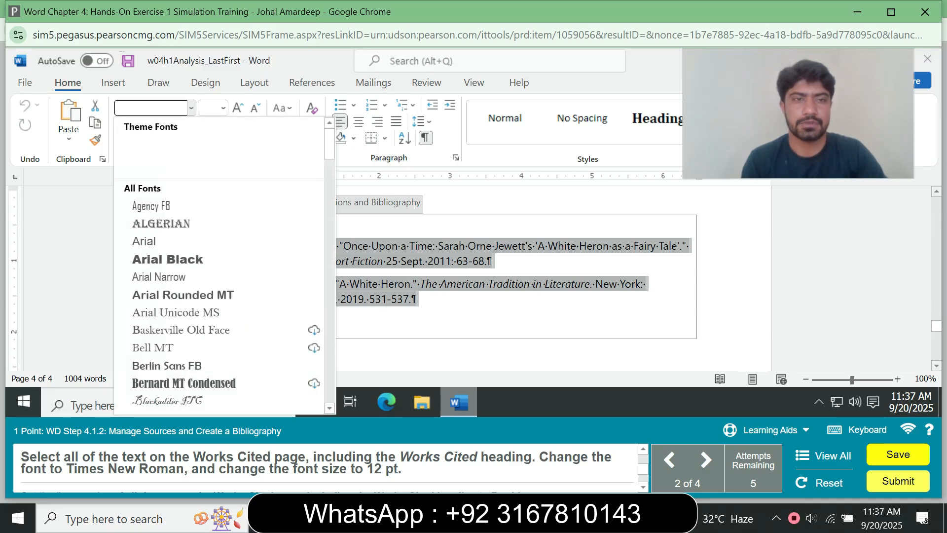
scroll(219, 266, "down", 5)
scroll(220, 266, "down", 8)
scroll(219, 266, "down", 10)
scroll(219, 266, "down", 8)
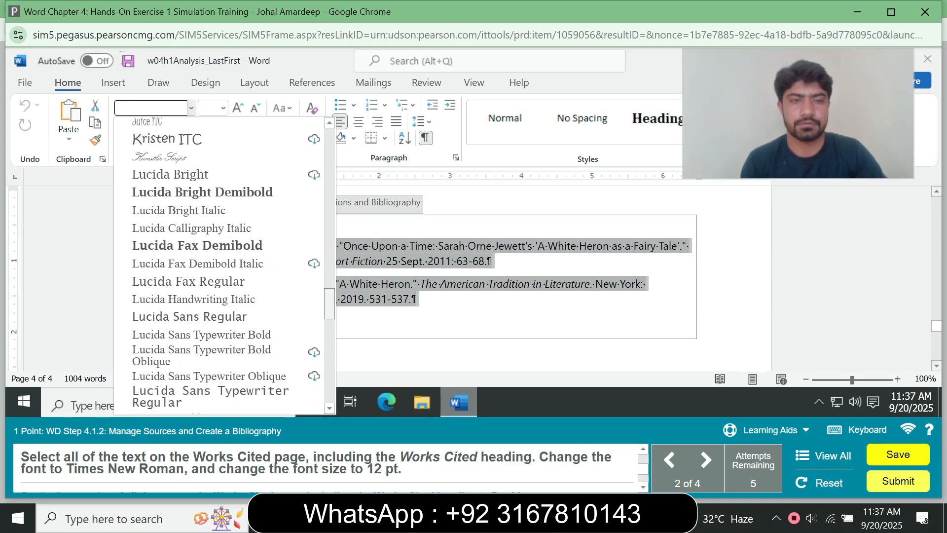
scroll(220, 266, "down", 8)
scroll(220, 266, "down", 9)
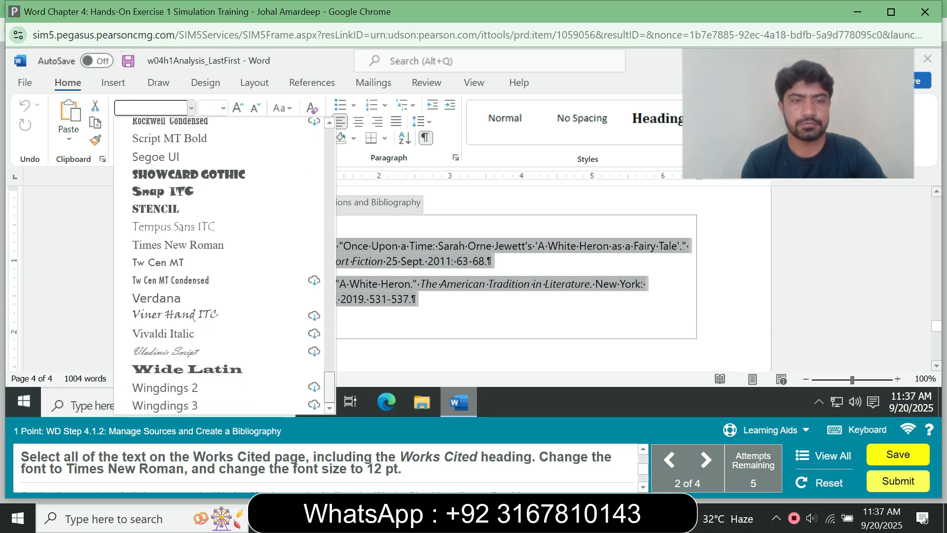
left_click(178, 245)
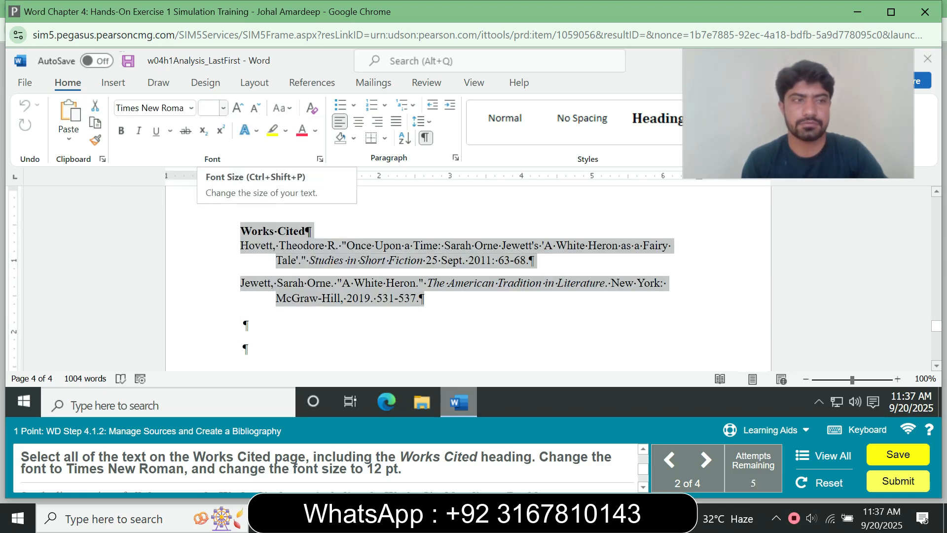
left_click(223, 108)
left_click(210, 195)
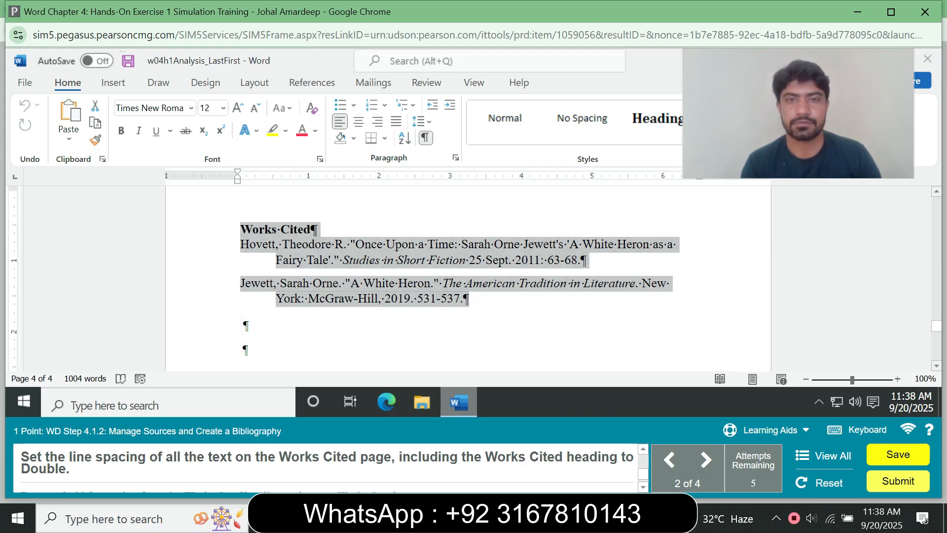
Set the line spacing of the Works Cited heading and its entries to Double.
left_click(456, 158)
left_click(557, 261)
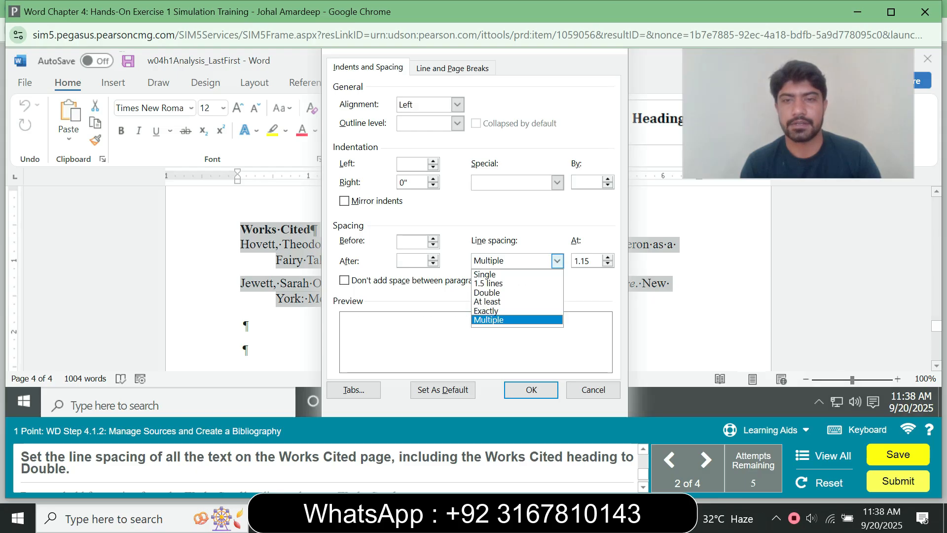
left_click(494, 292)
left_click(531, 389)
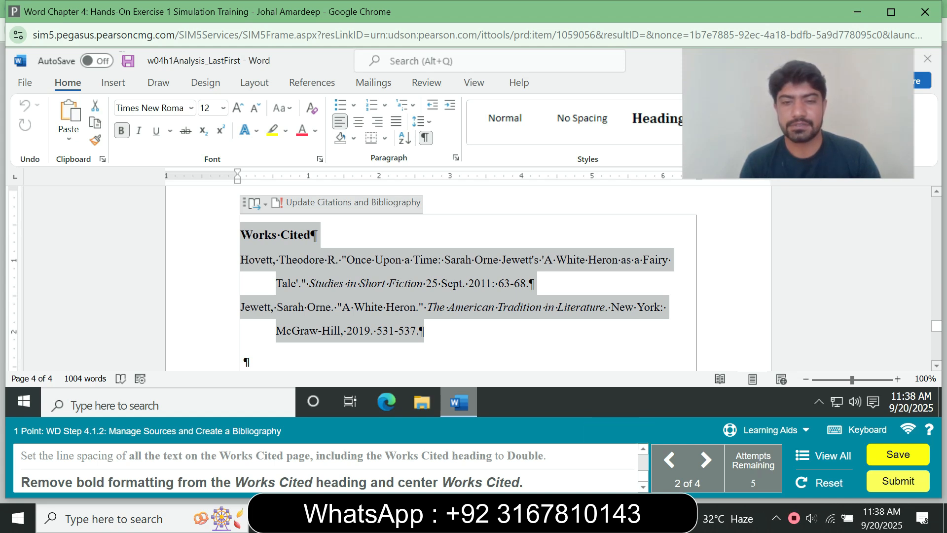
Center the Works Cited heading and remove its bold formatting.
left_click_drag(317, 235, 241, 235)
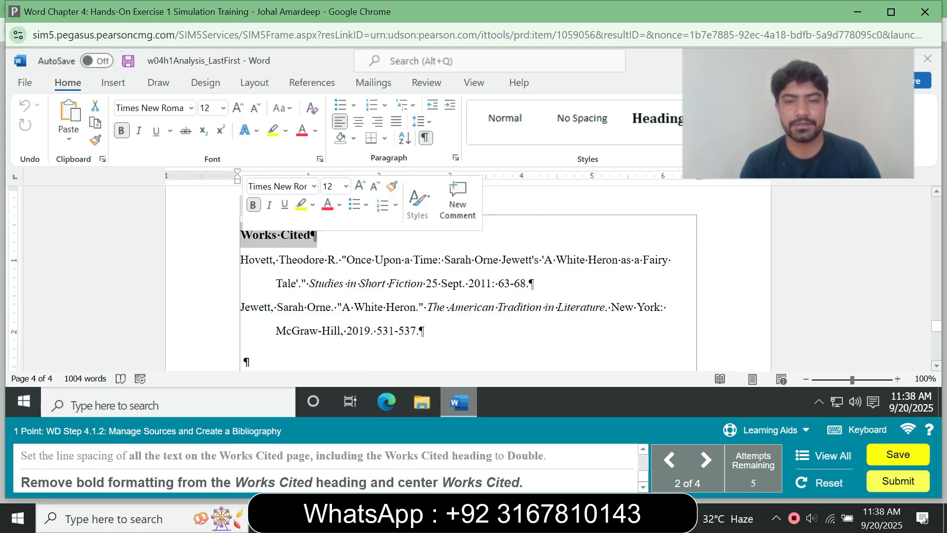
left_click(358, 121)
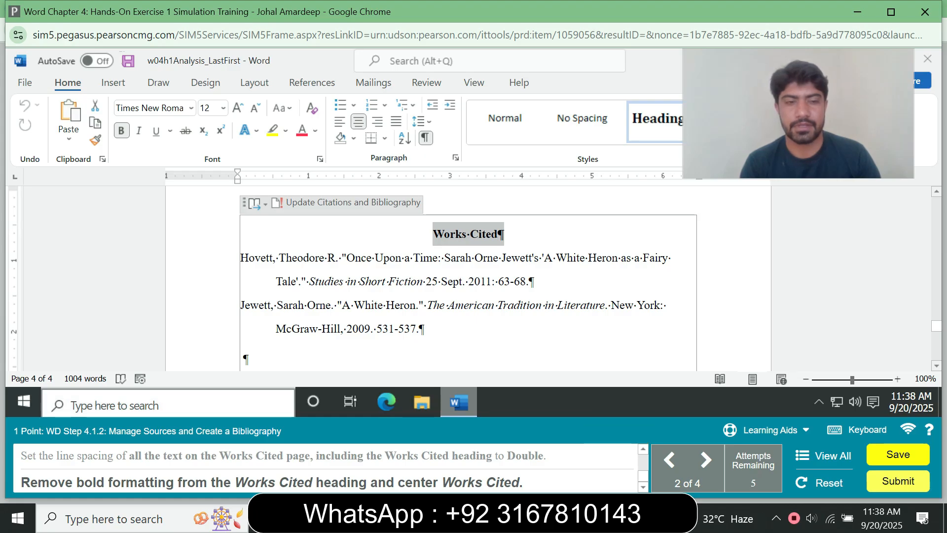
key("ctrl+b")
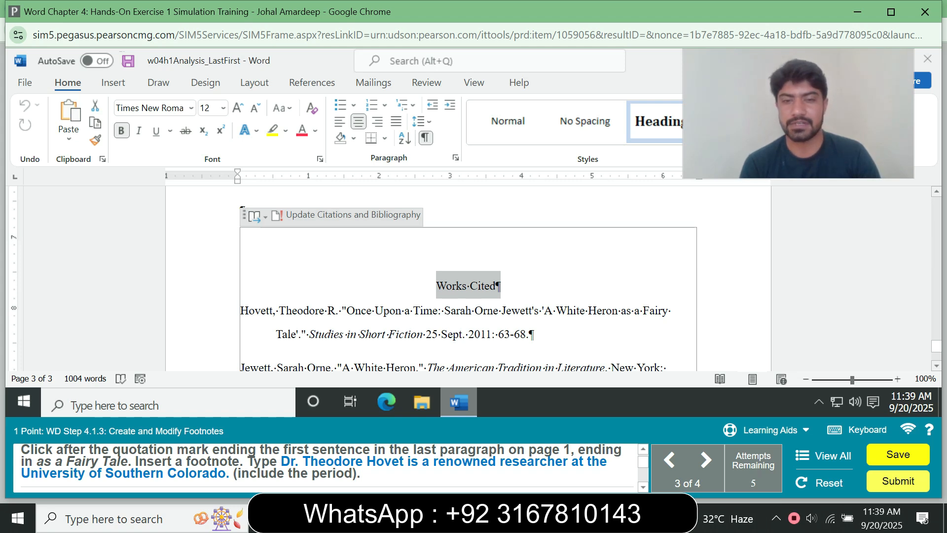
Locate the end of the first sentence in the last paragraph on page 1, which closes with “As A Fairy Tale.”.
scroll(468, 276, "down", 3)
scroll(469, 276, "up", 5)
scroll(468, 276, "up", 6)
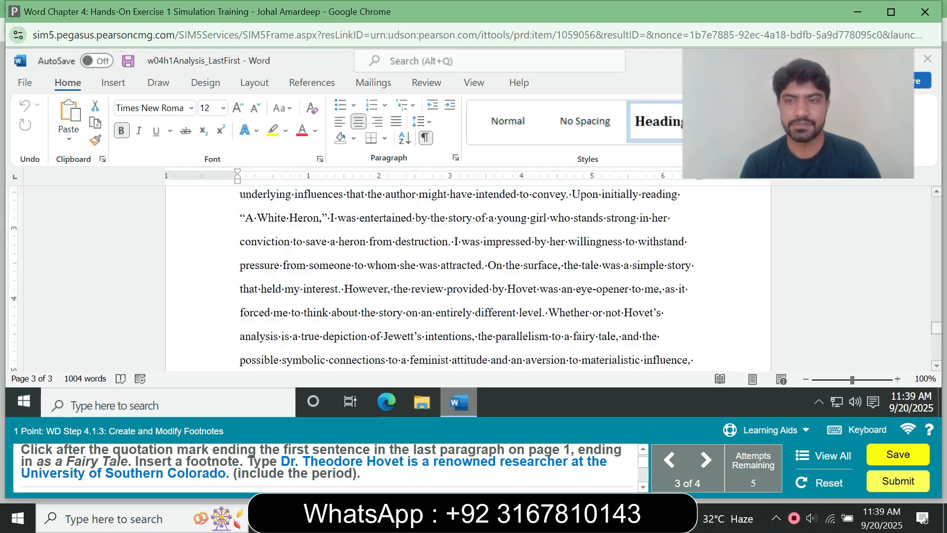
scroll(468, 276, "up", 4)
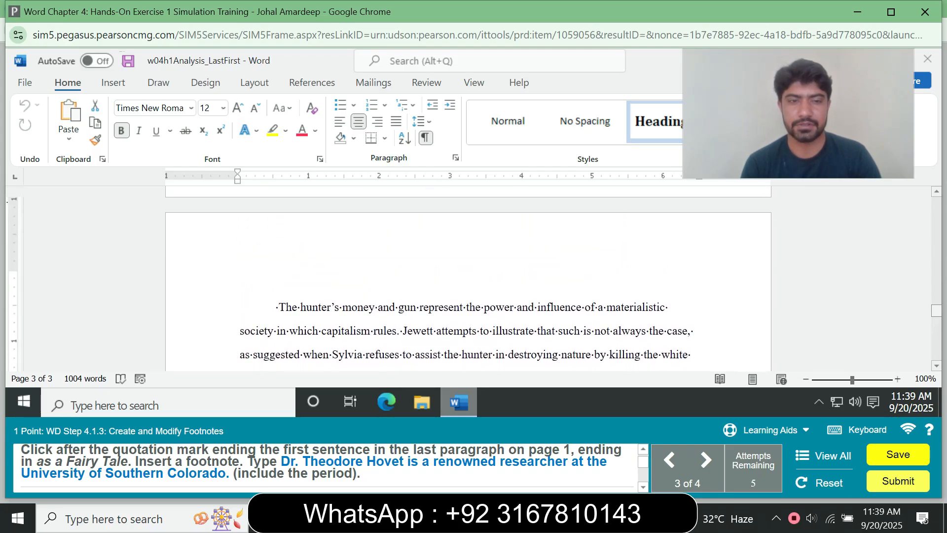
scroll(468, 276, "down", 8)
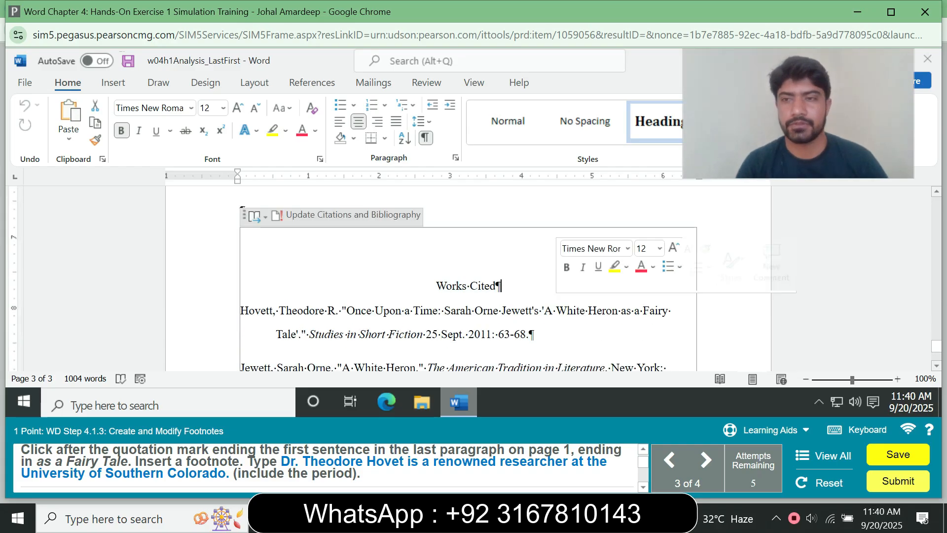
scroll(469, 276, "up", 8)
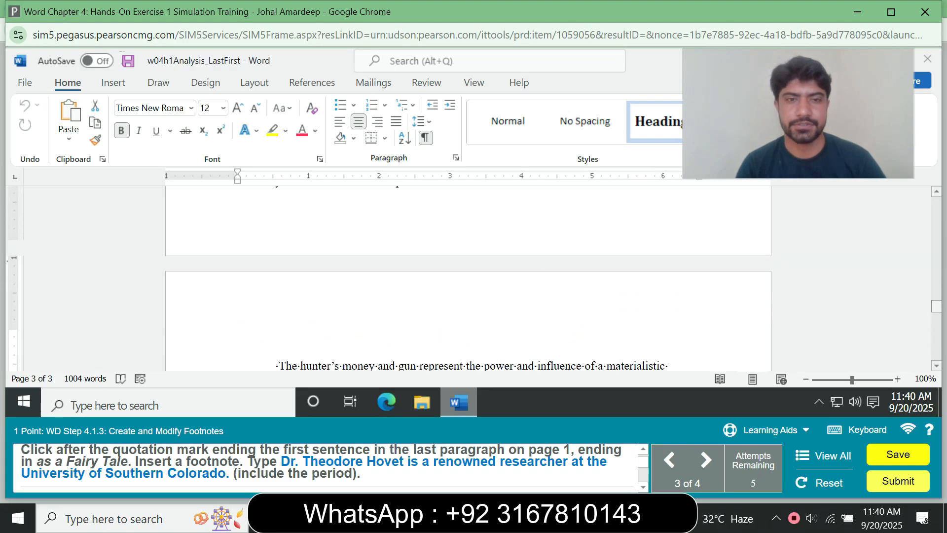
scroll(469, 276, "up", 8)
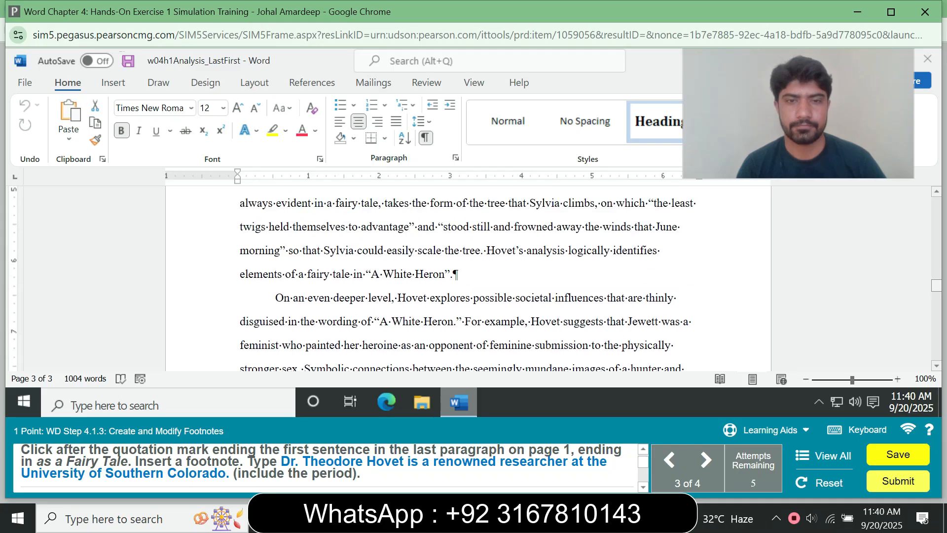
scroll(469, 277, "down", 8)
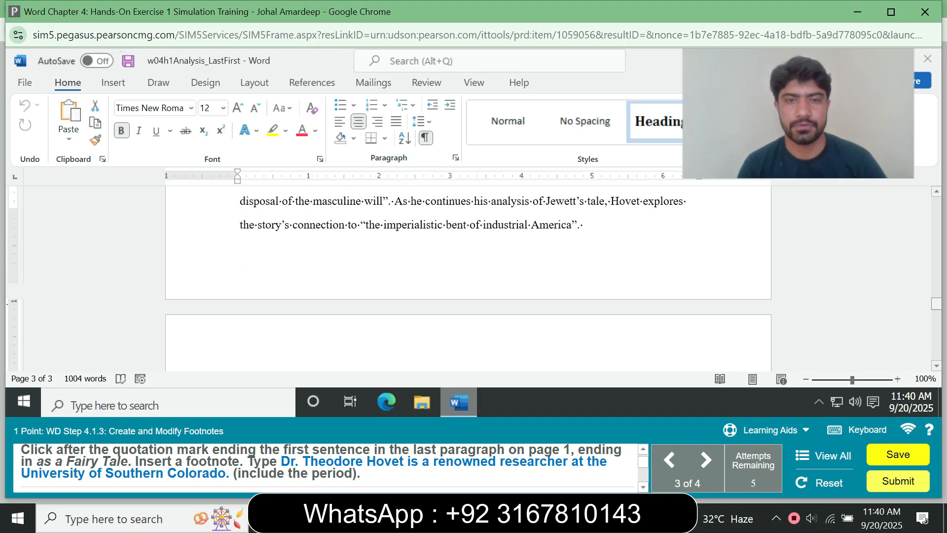
scroll(469, 276, "down", 7)
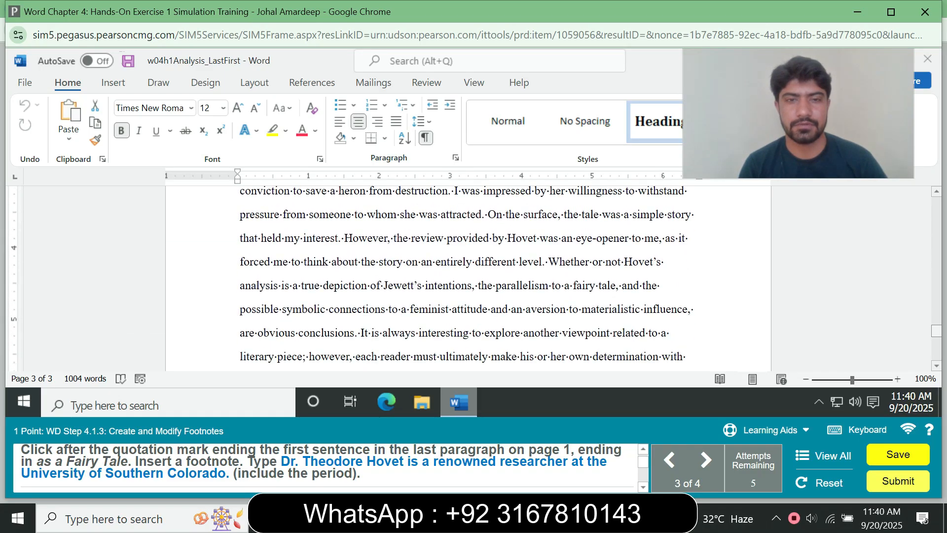
scroll(468, 276, "up", 10)
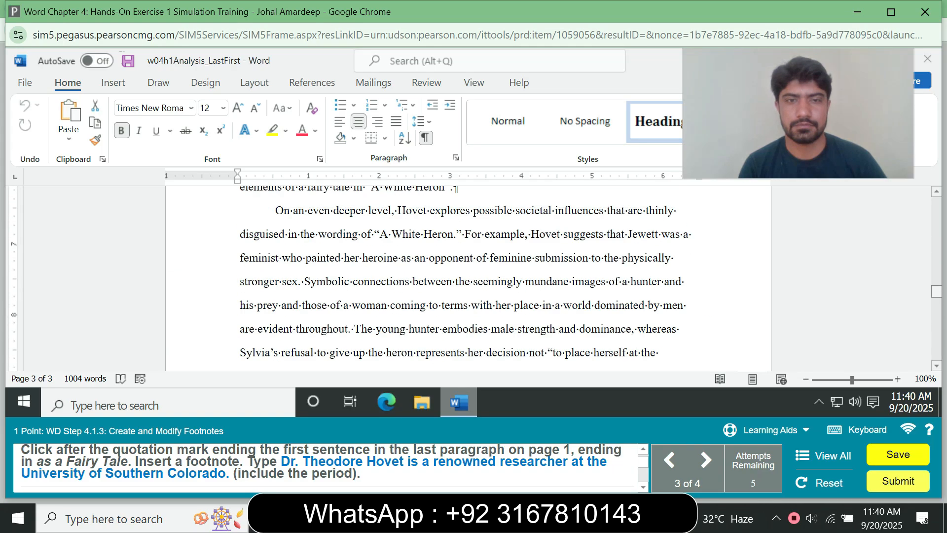
scroll(469, 277, "up", 4)
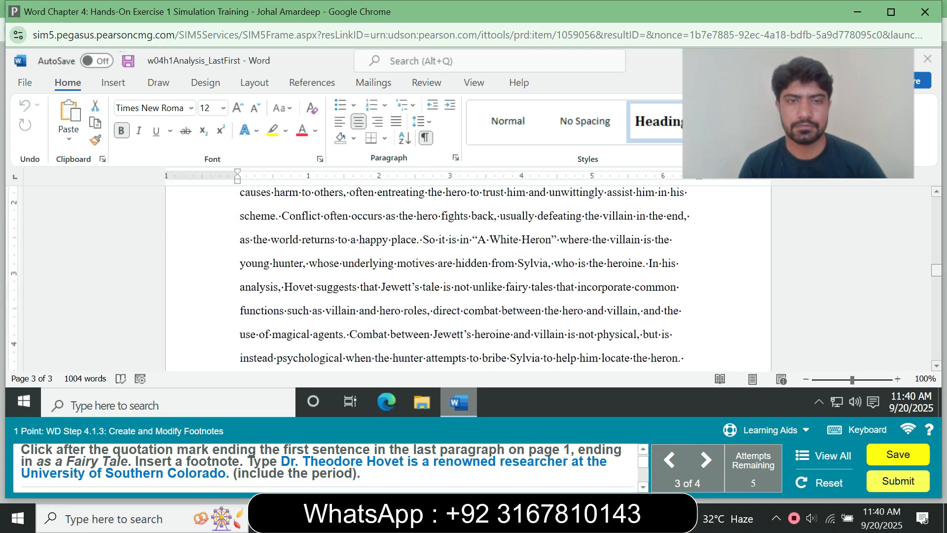
scroll(468, 277, "up", 5)
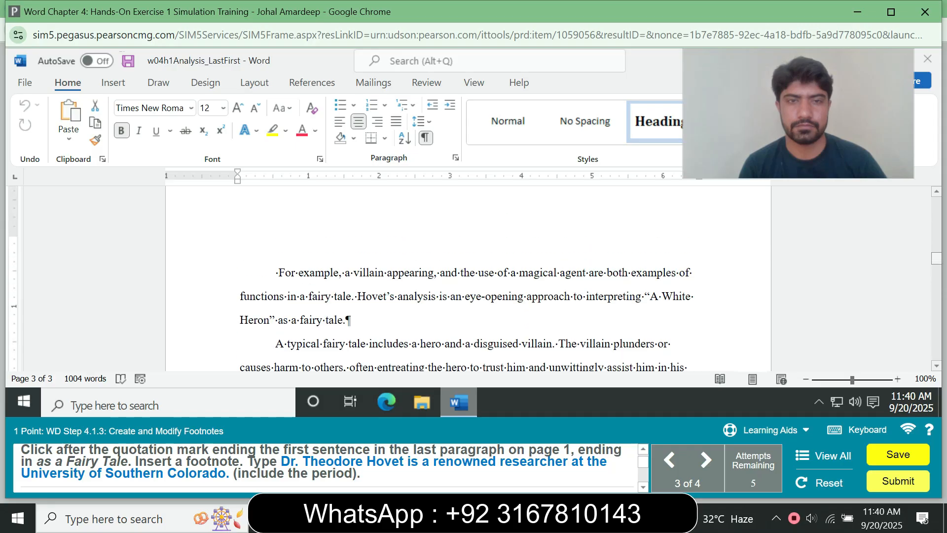
scroll(469, 276, "up", 6)
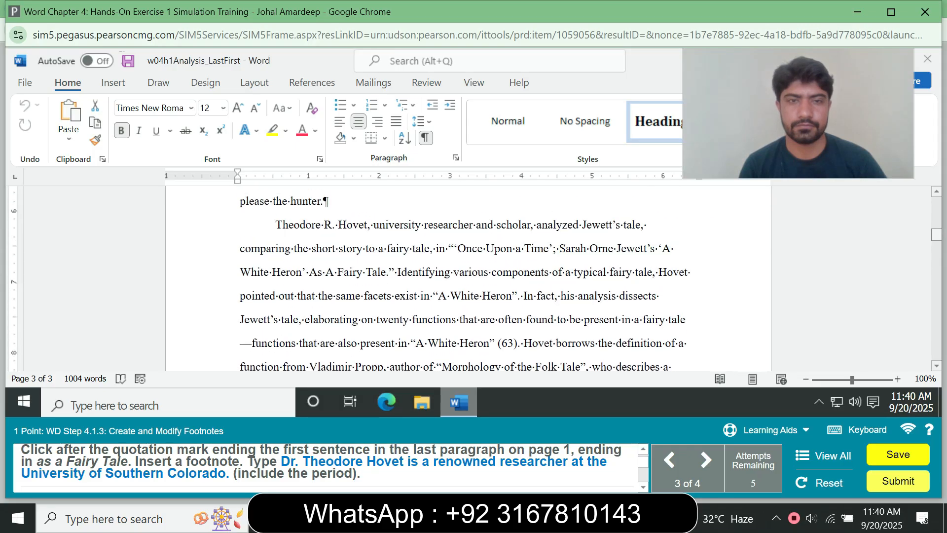
scroll(469, 276, "up", 4)
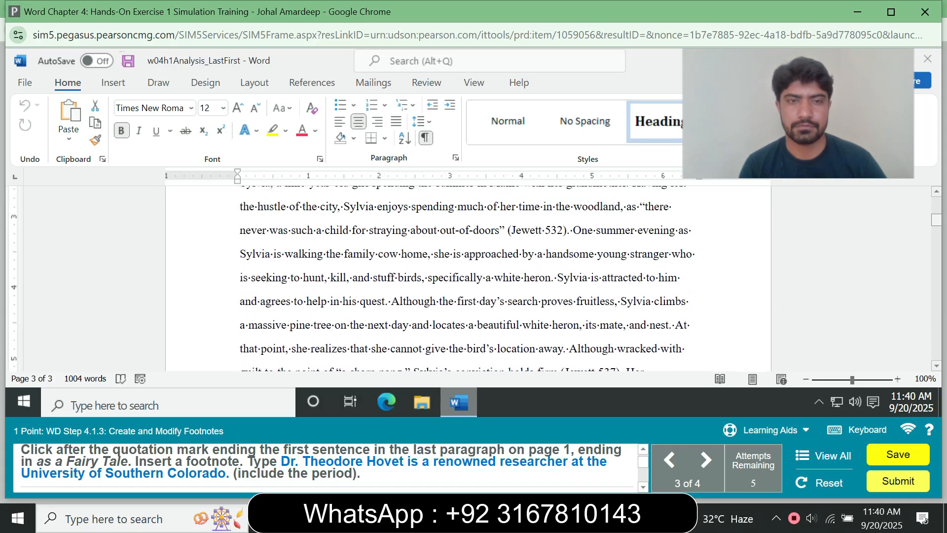
scroll(469, 276, "up", 3)
scroll(469, 276, "down", 8)
scroll(468, 276, "down", 3)
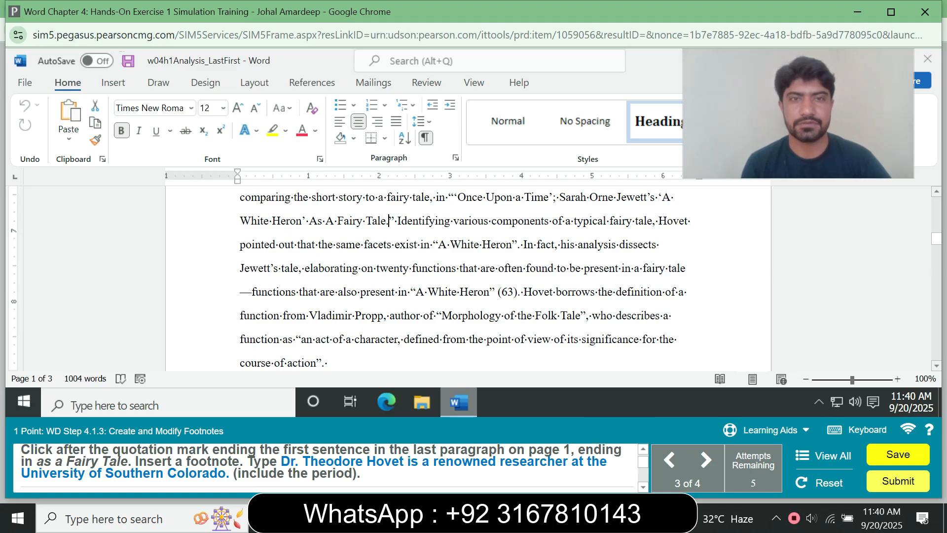
Insert a footnote directly after the closing quotation mark of “As A Fairy Tale.” in the last paragraph on page 1.
left_click(312, 83)
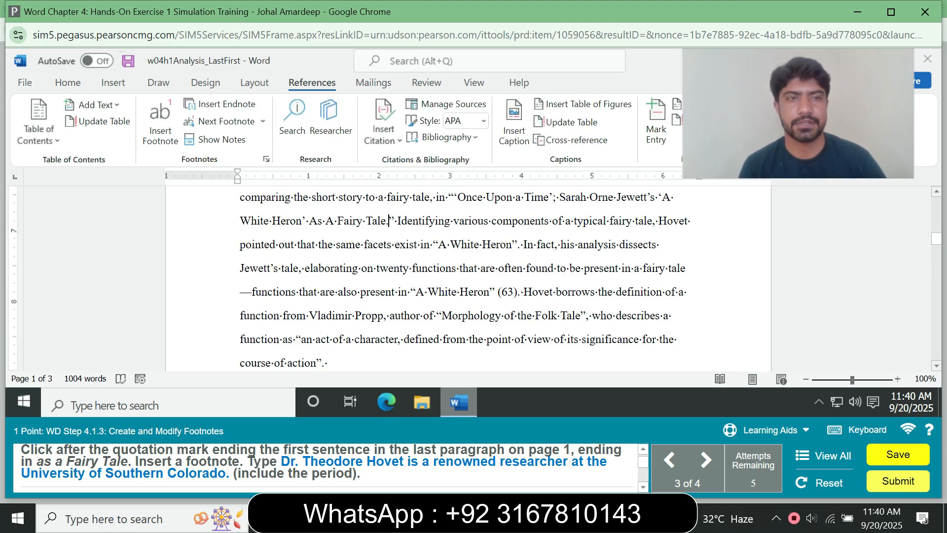
left_click(160, 122)
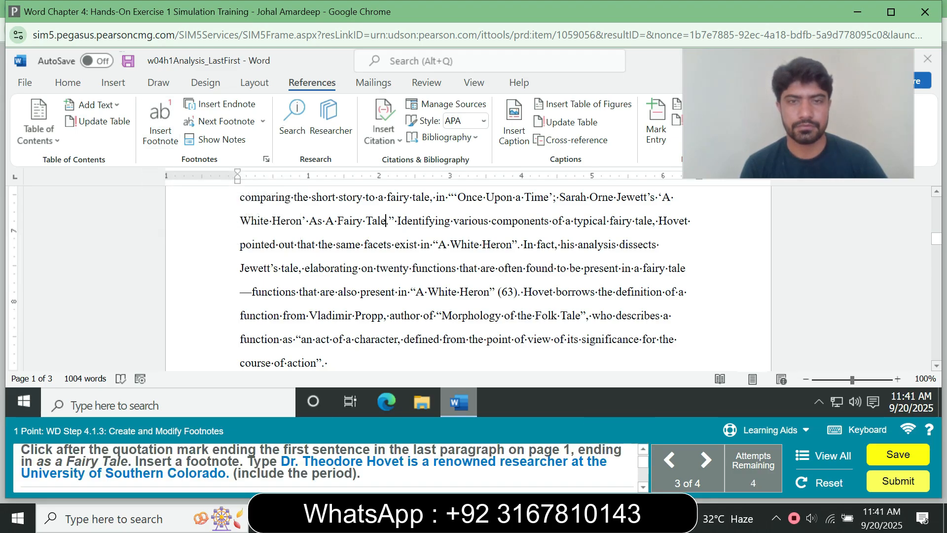
left_click(161, 123)
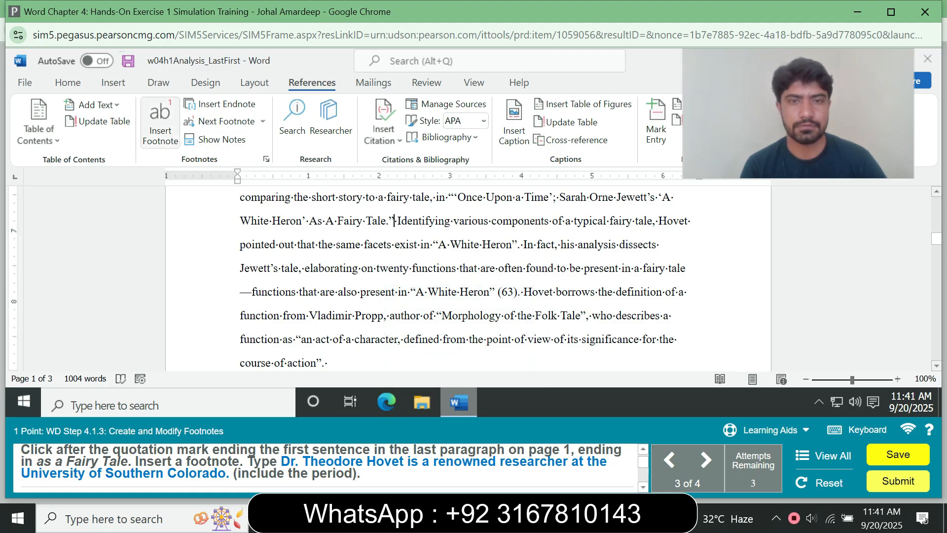
left_click(160, 124)
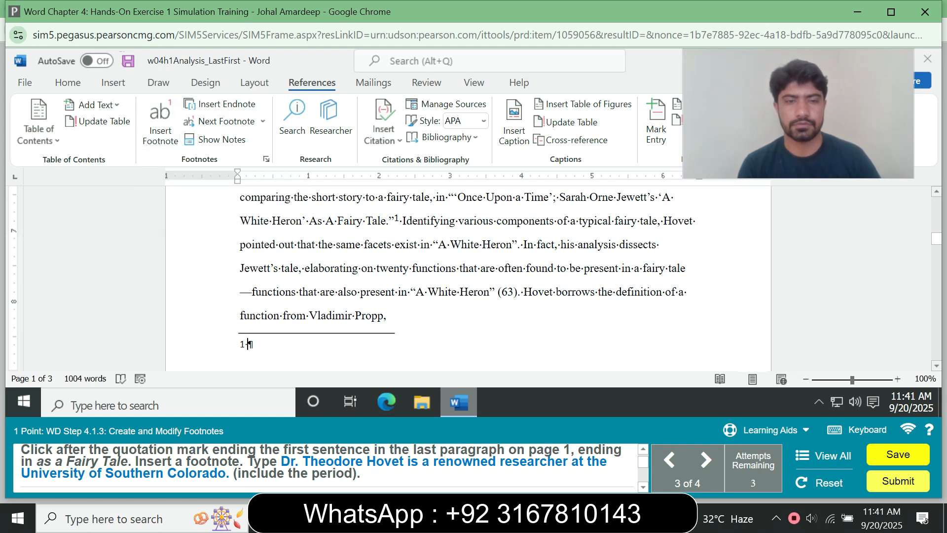
Fill in the page 1 footnote with the named doctor's full name followed by “is a renowned researcher at the University of Southern Colorado.”.
type("Dr.")
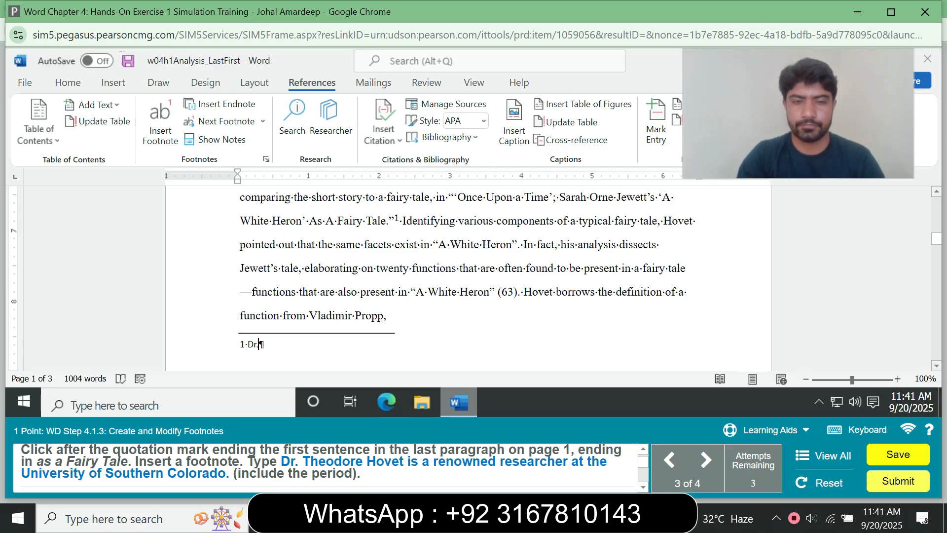
type(" T")
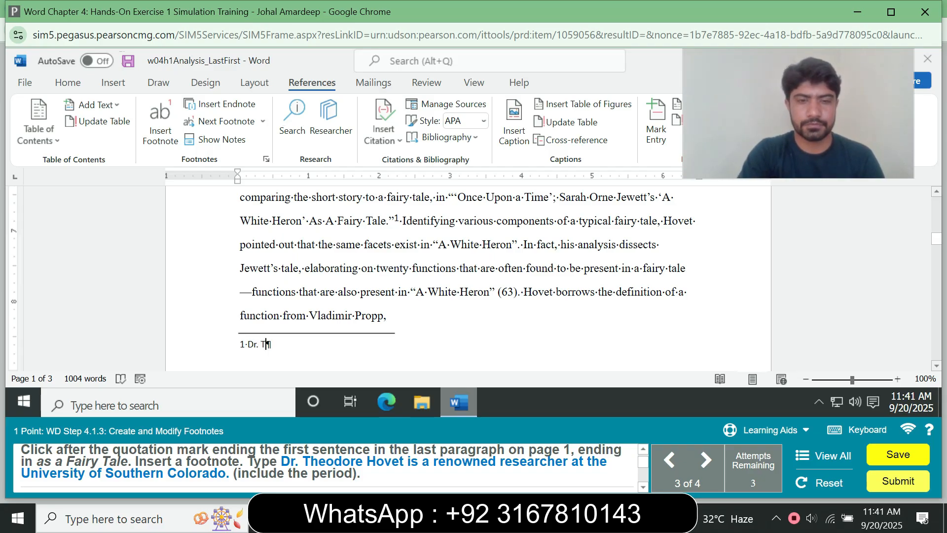
type("he")
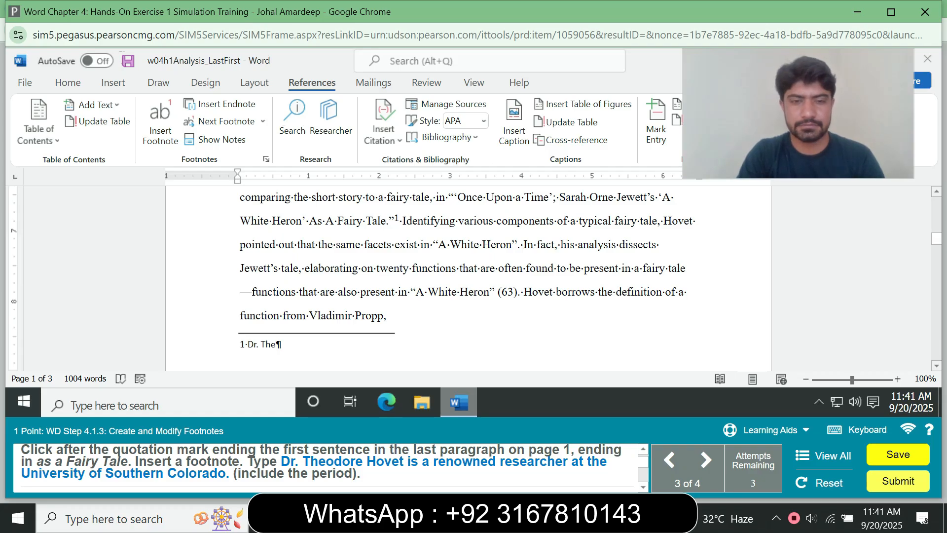
type("o")
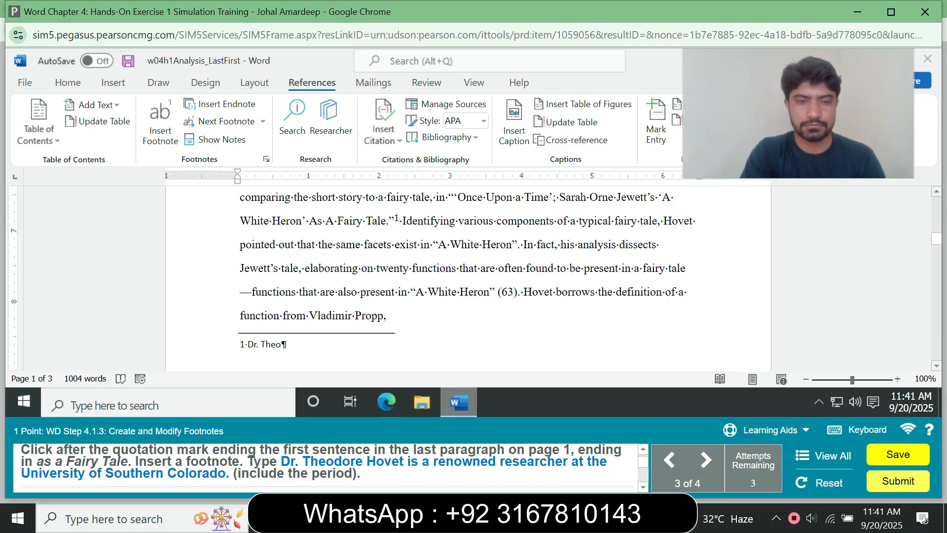
type("dore")
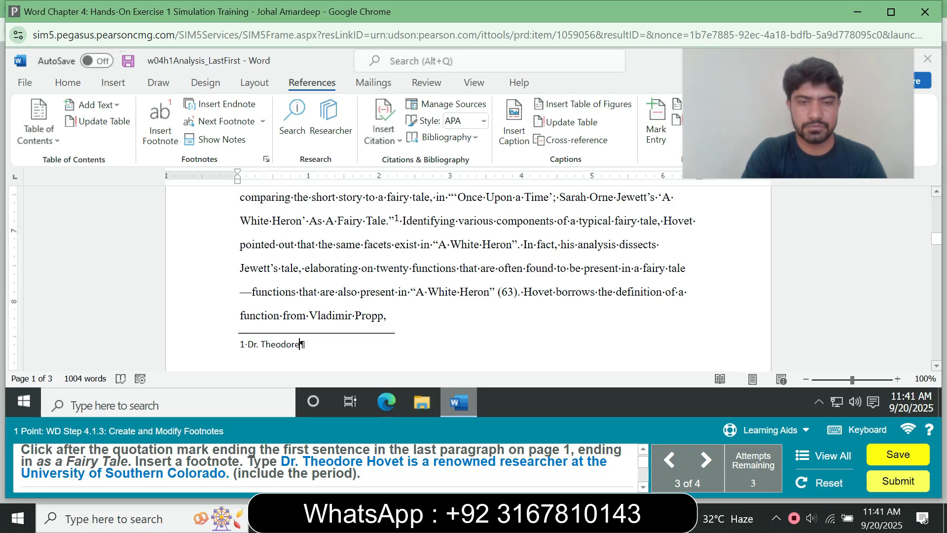
type(" Hov")
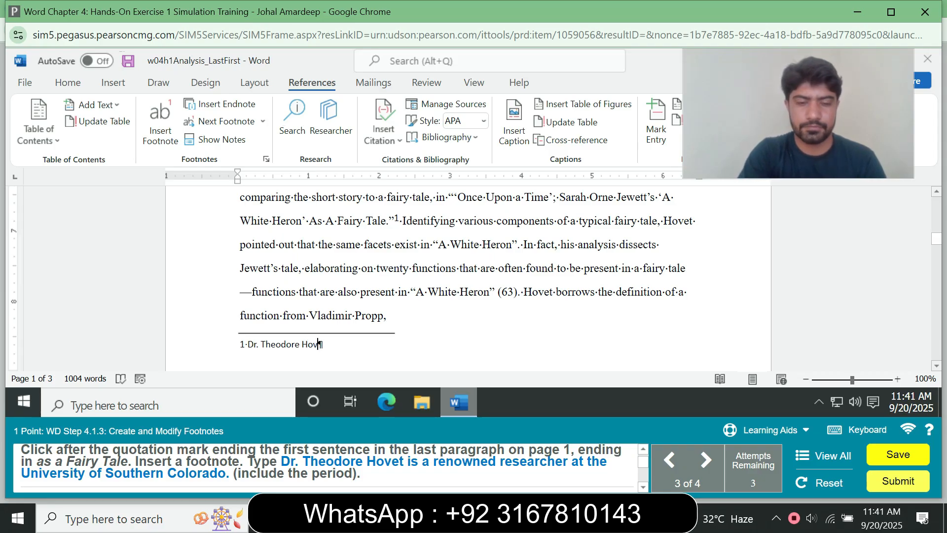
type("et is ")
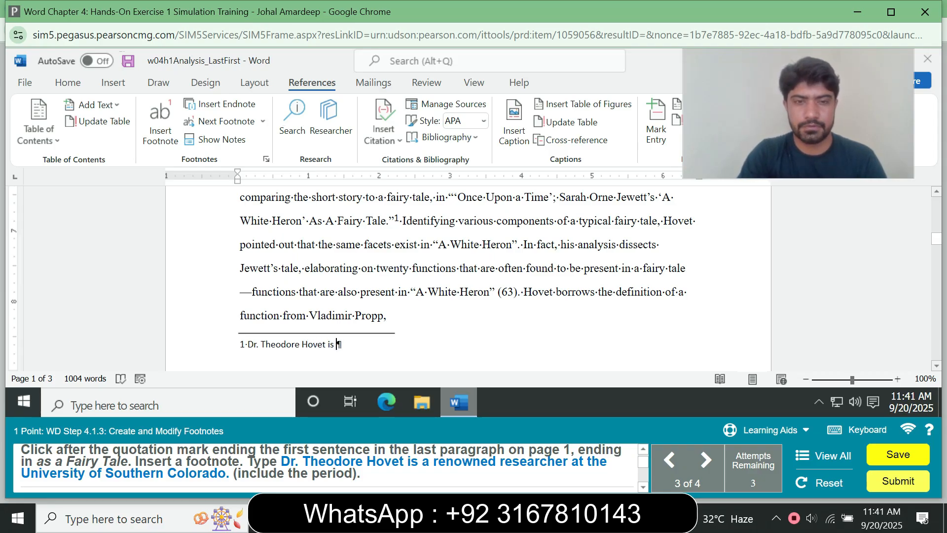
type("a re")
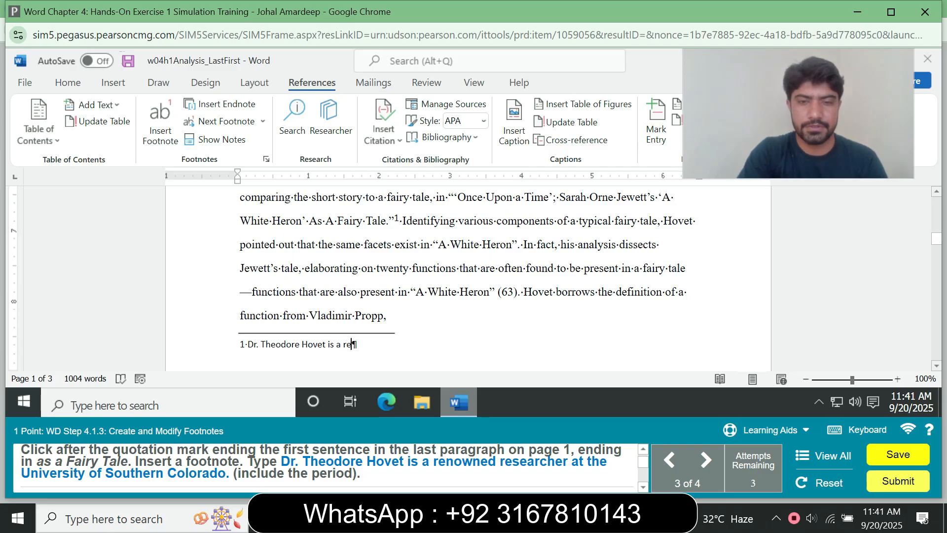
type("n")
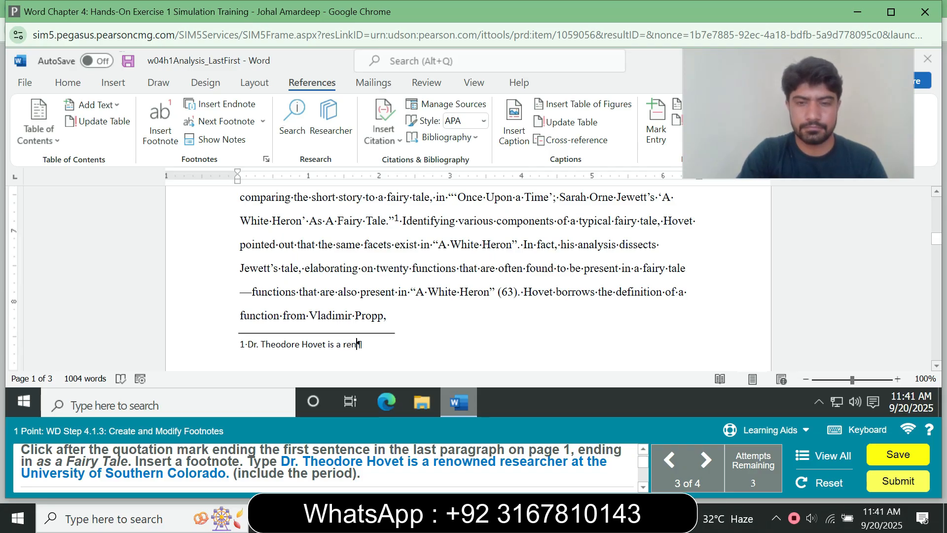
type("owned")
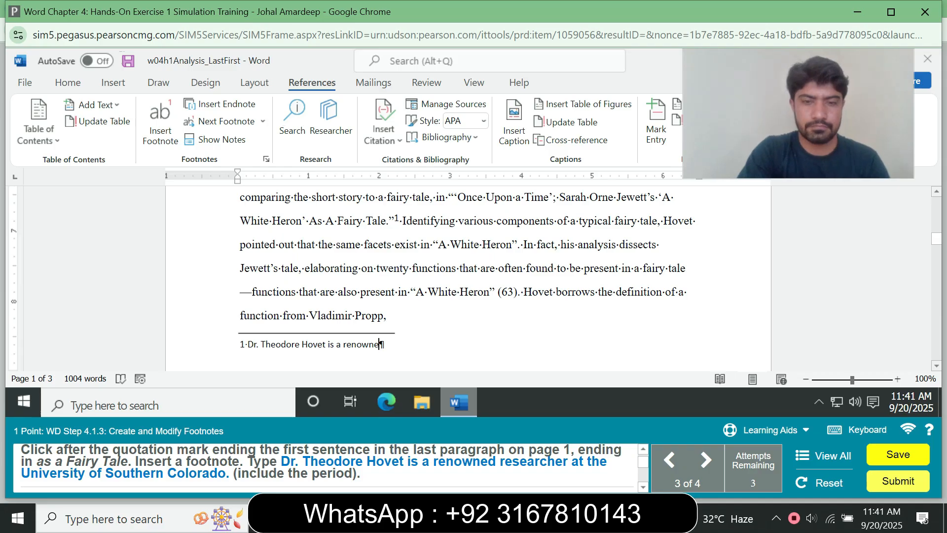
type(" re")
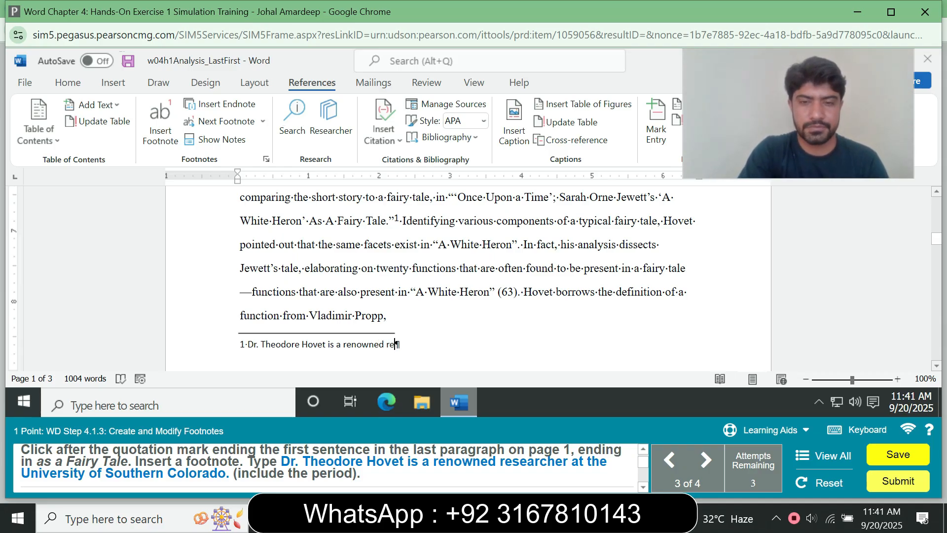
type("search")
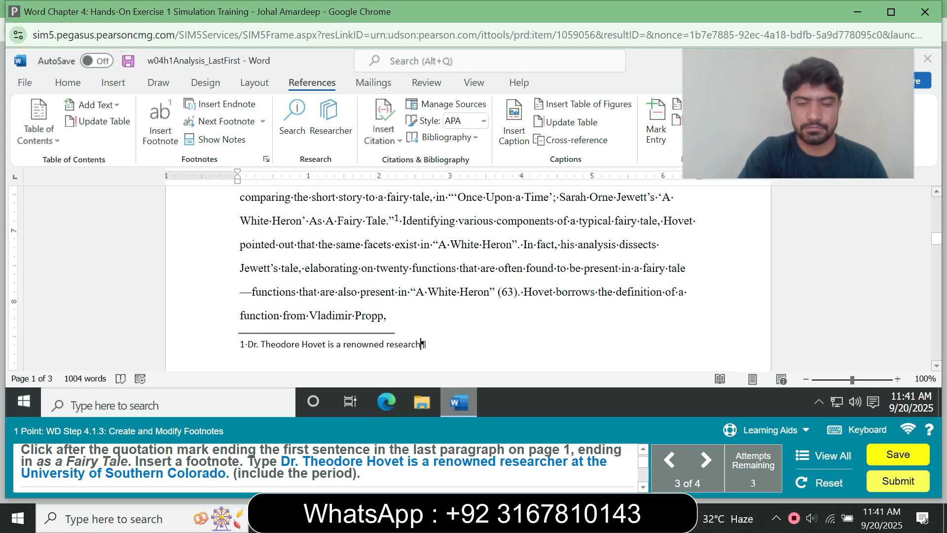
type("er at ")
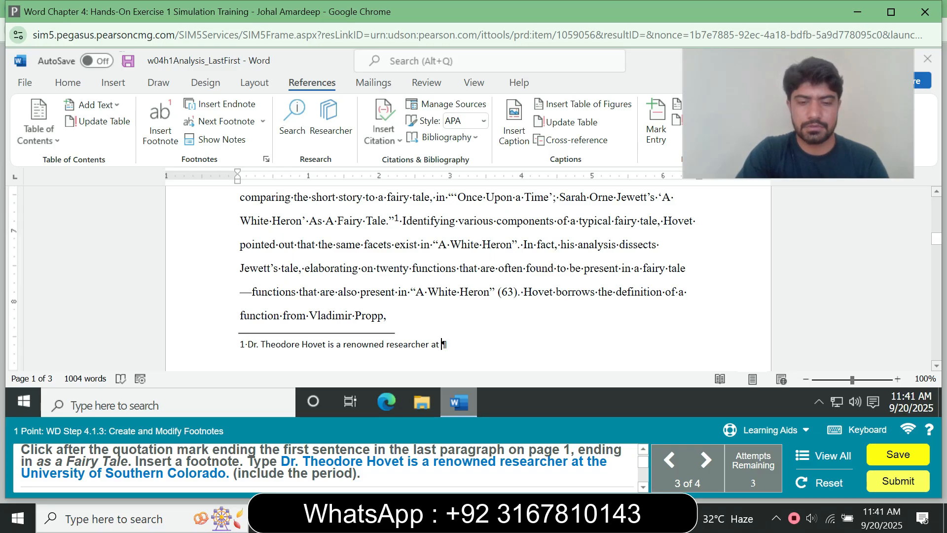
type("the U")
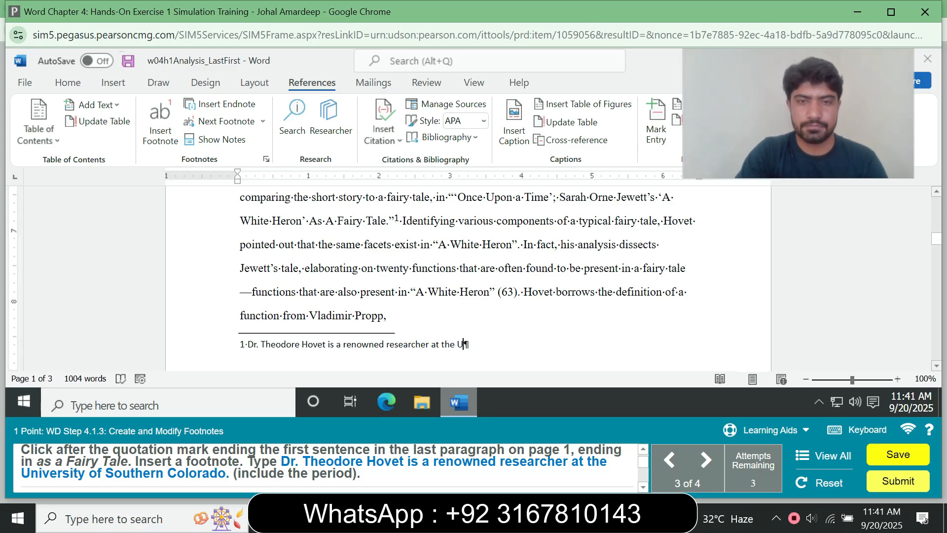
type("niv")
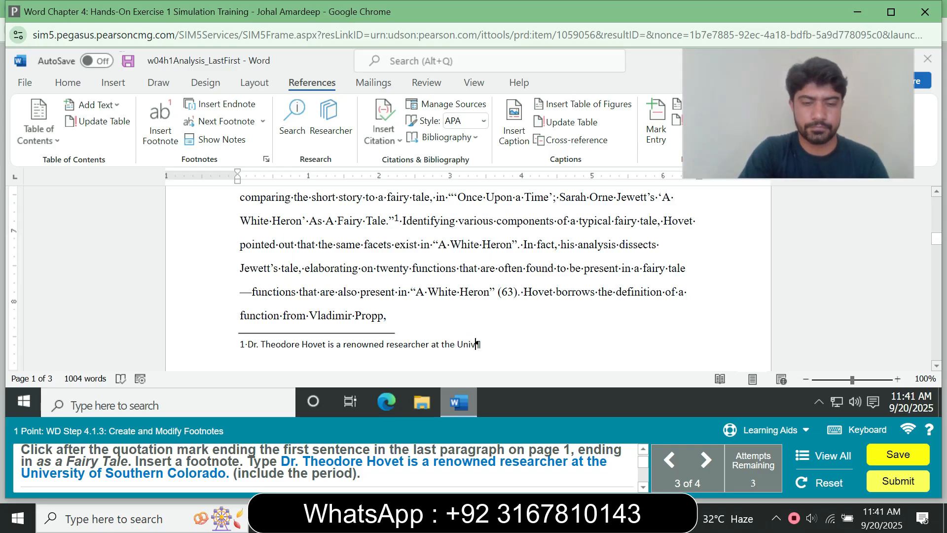
type("ersity ")
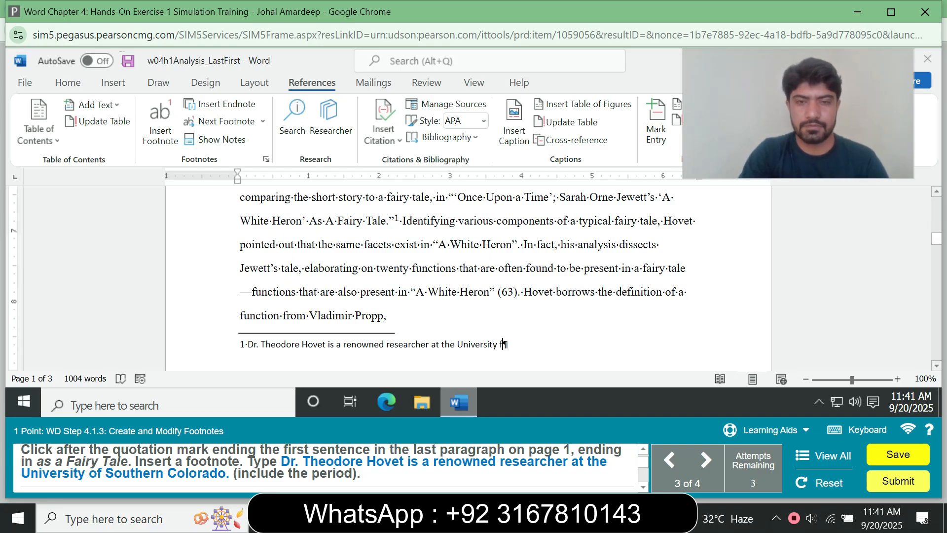
type("of S")
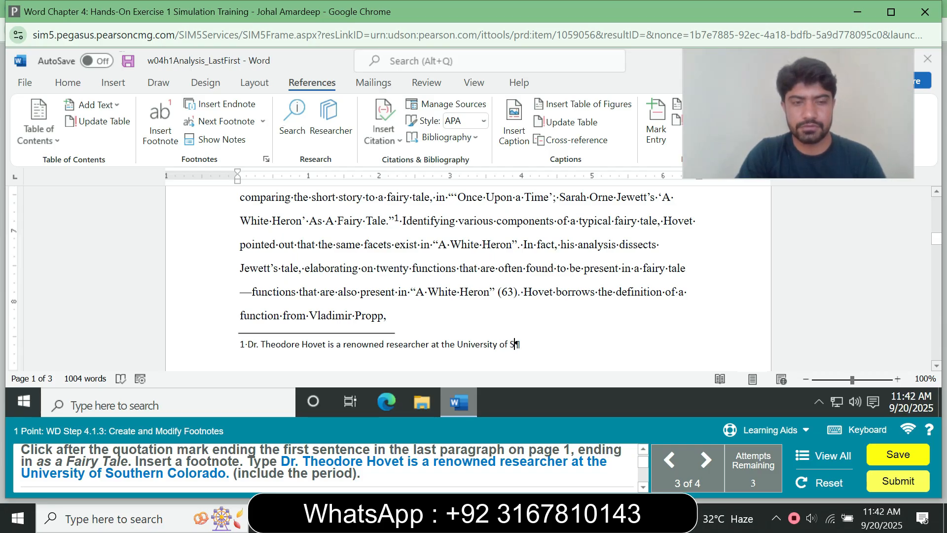
type("out")
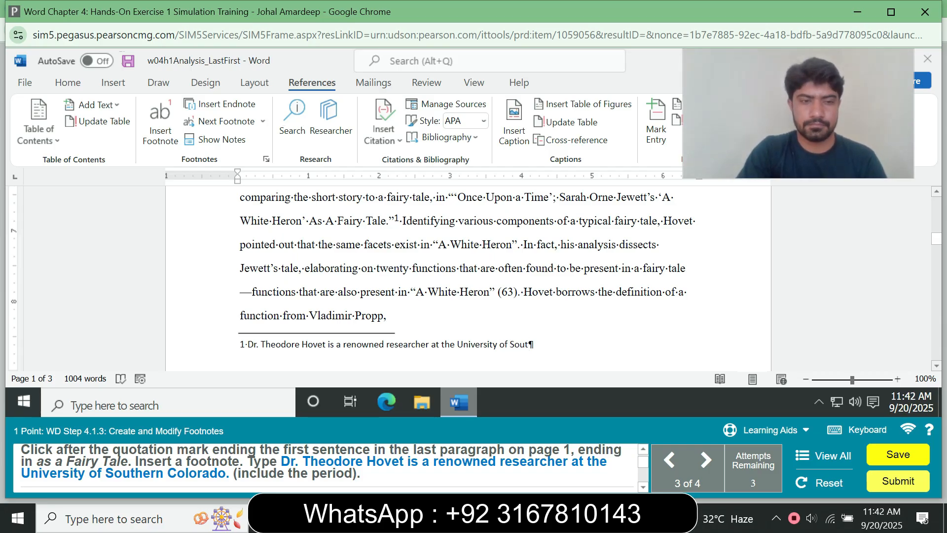
type("hern ")
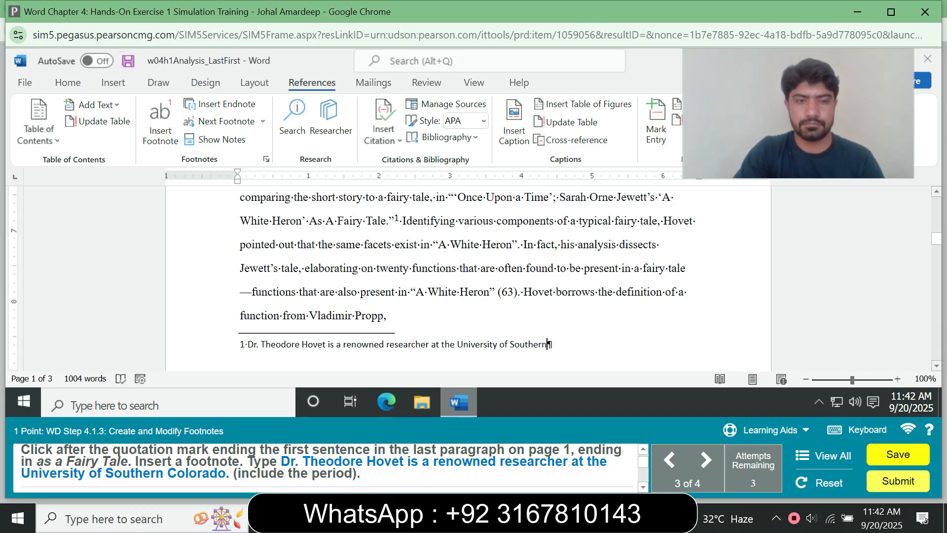
type("Co")
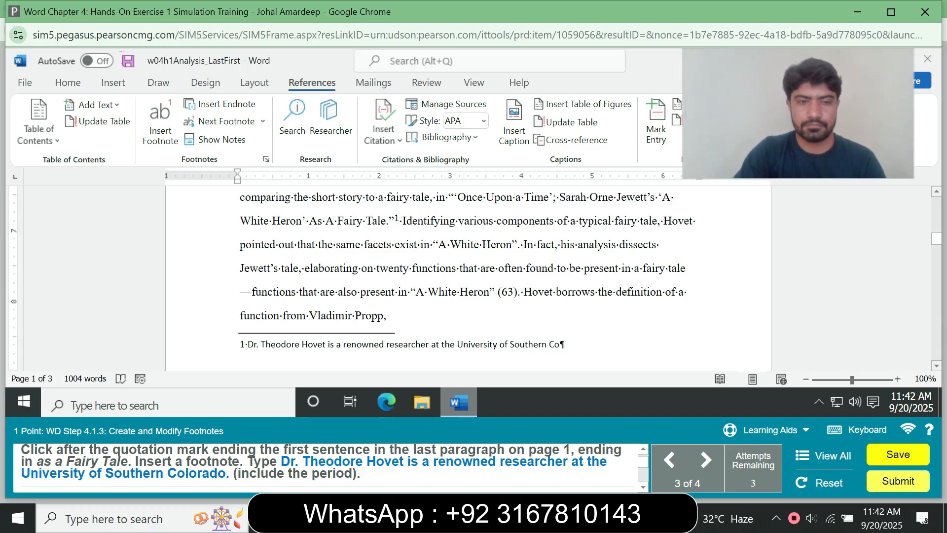
type("lo")
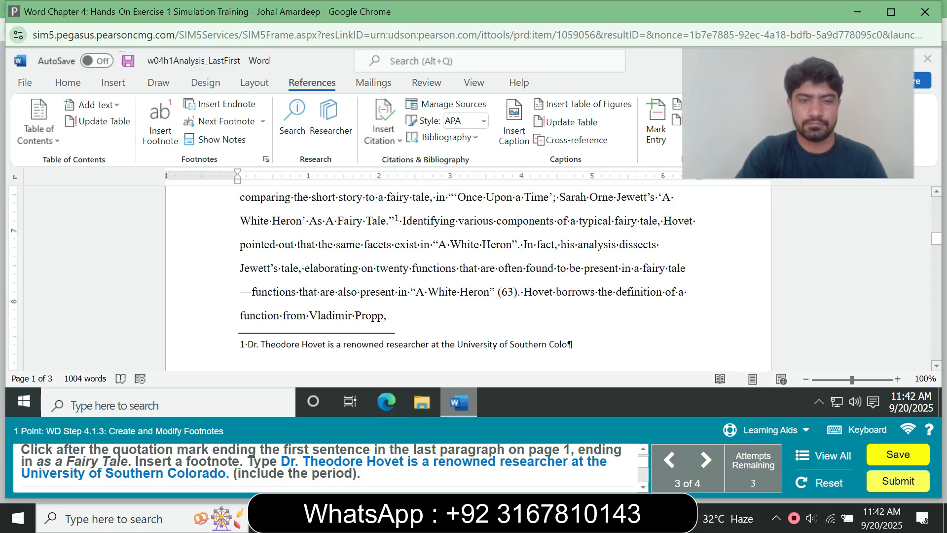
type("r")
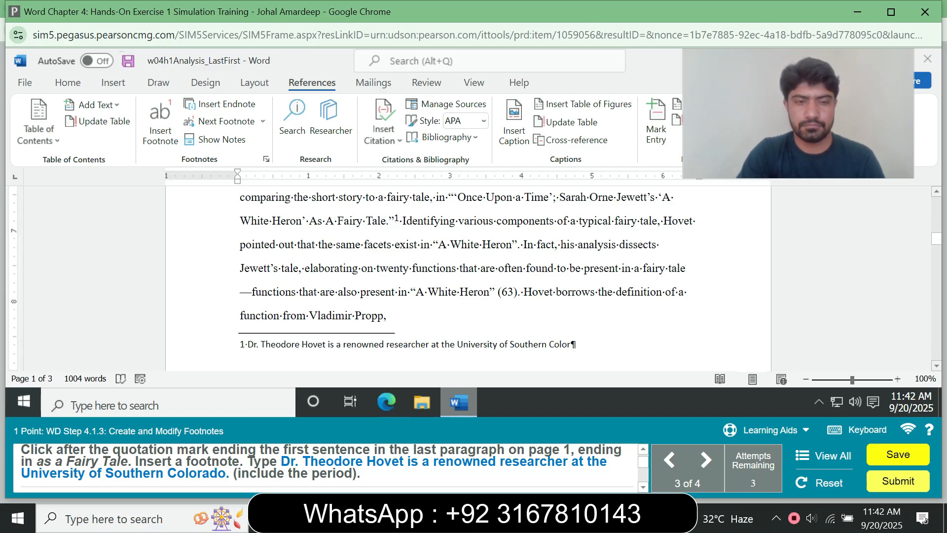
type("ado.")
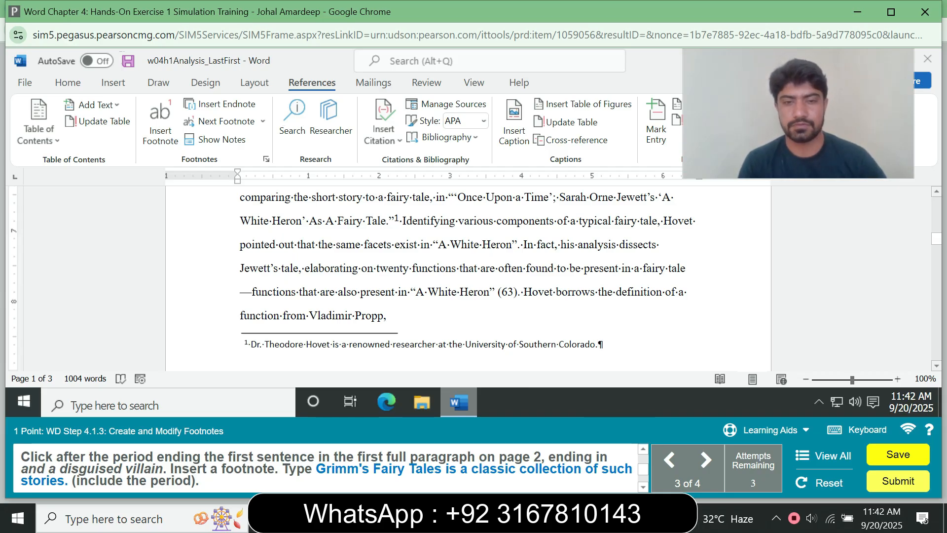
Look through pages 1 and 2 for the first full paragraph on page 2, whose first sentence ends in “and a disguised villain.”.
left_click_drag(936, 239, 936, 264)
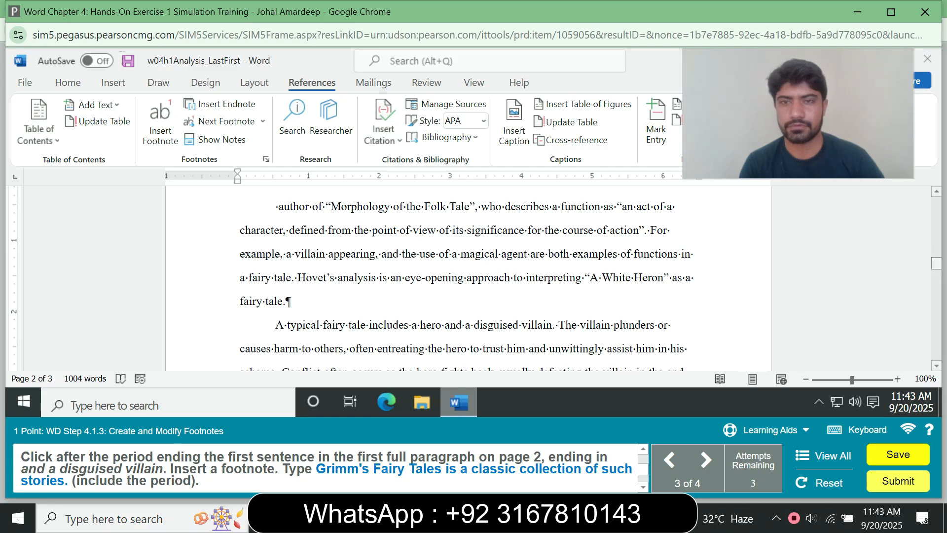
scroll(469, 279, "down", 4)
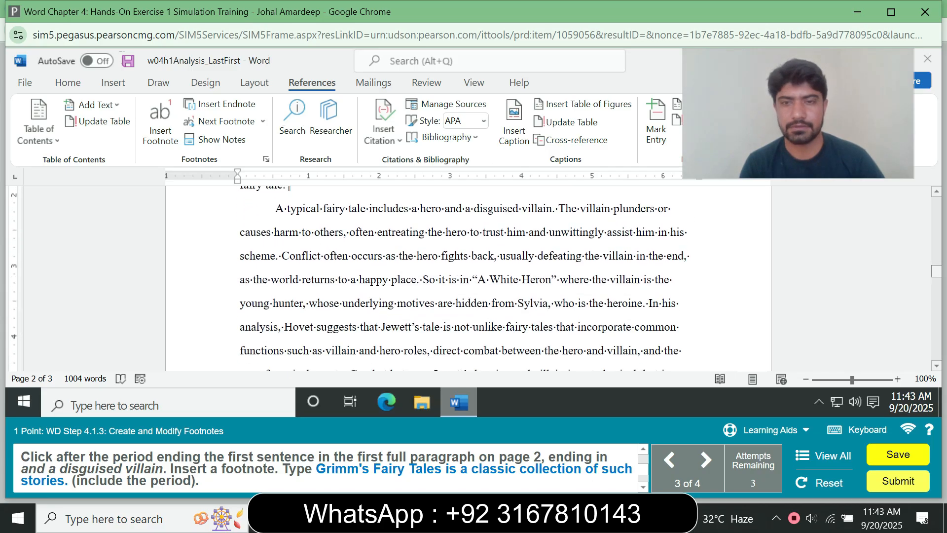
scroll(468, 278, "down", 3)
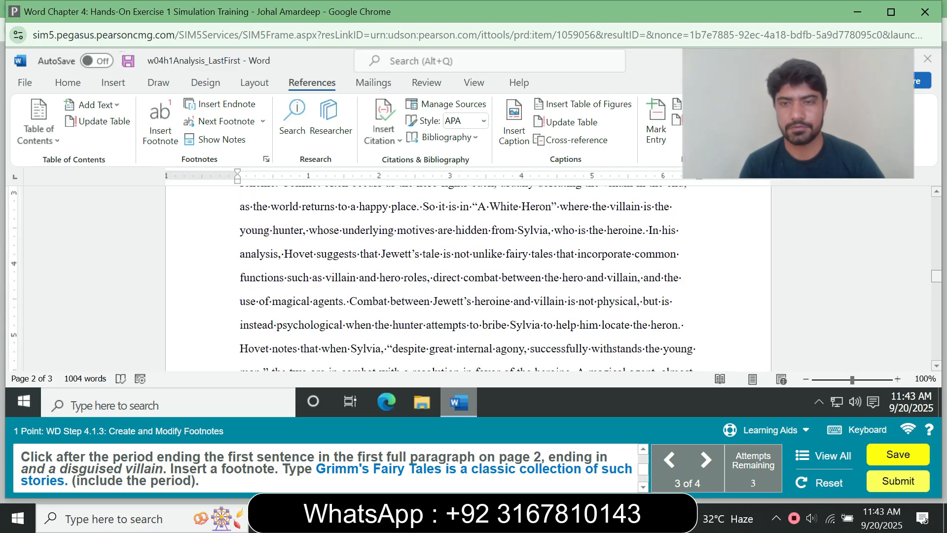
scroll(469, 278, "down", 1)
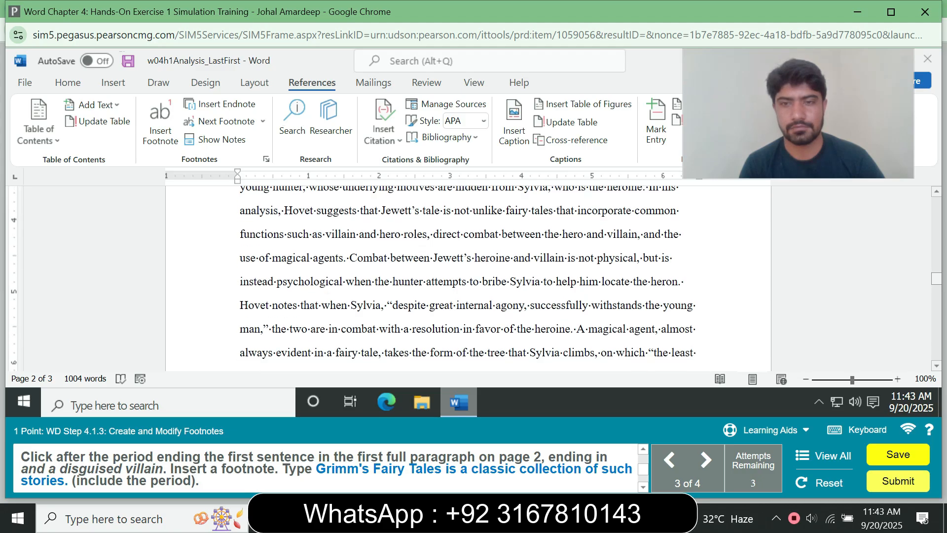
scroll(468, 278, "down", 5)
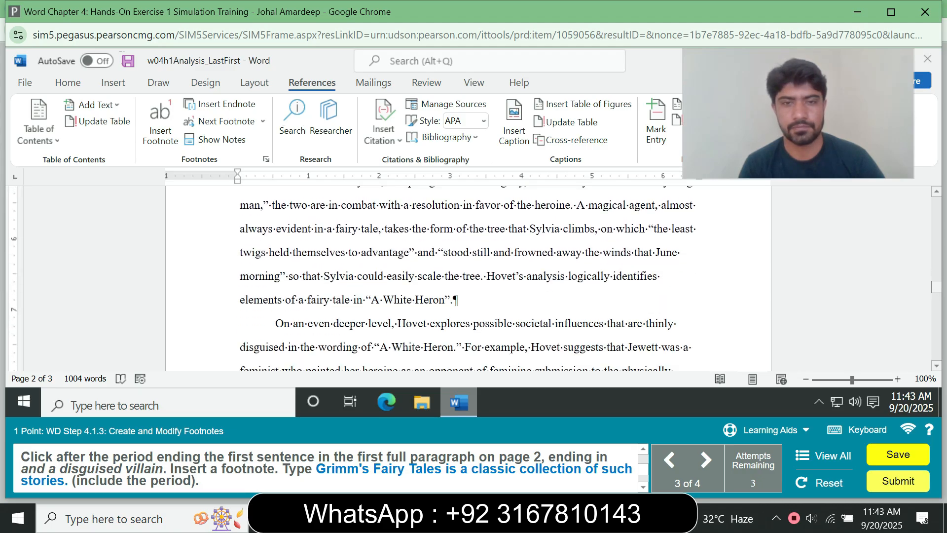
scroll(468, 279, "down", 1)
scroll(468, 278, "down", 1)
scroll(469, 279, "down", 7)
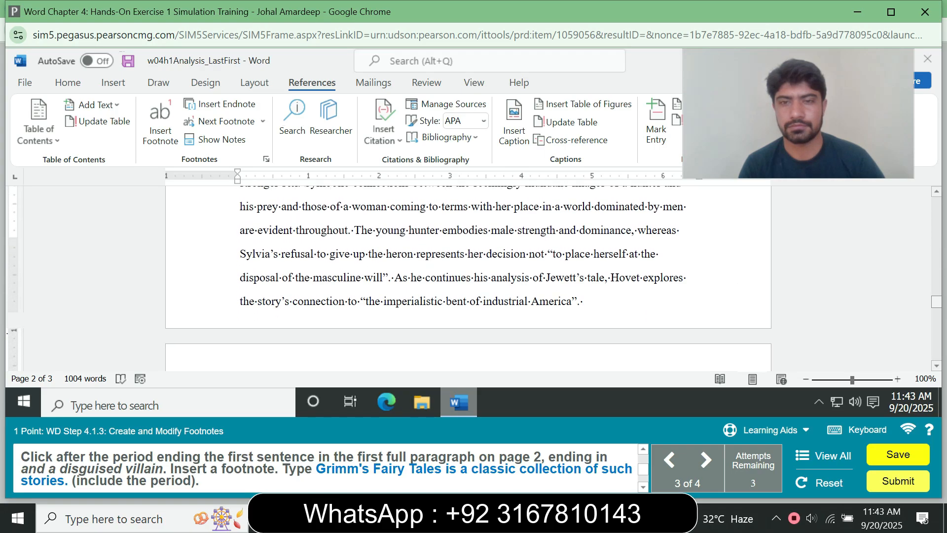
scroll(469, 279, "down", 4)
scroll(468, 279, "up", 8)
scroll(469, 279, "up", 5)
scroll(468, 279, "up", 6)
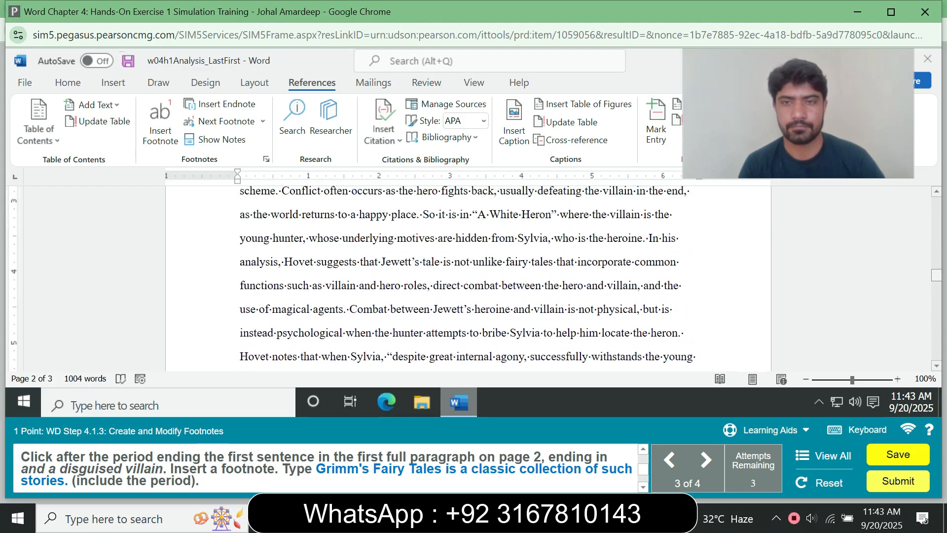
scroll(468, 278, "up", 1)
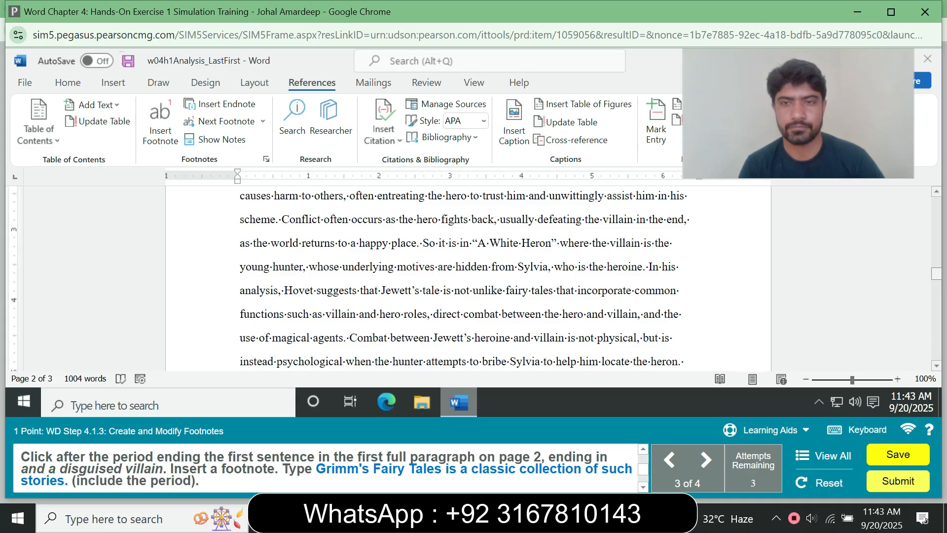
scroll(468, 279, "up", 5)
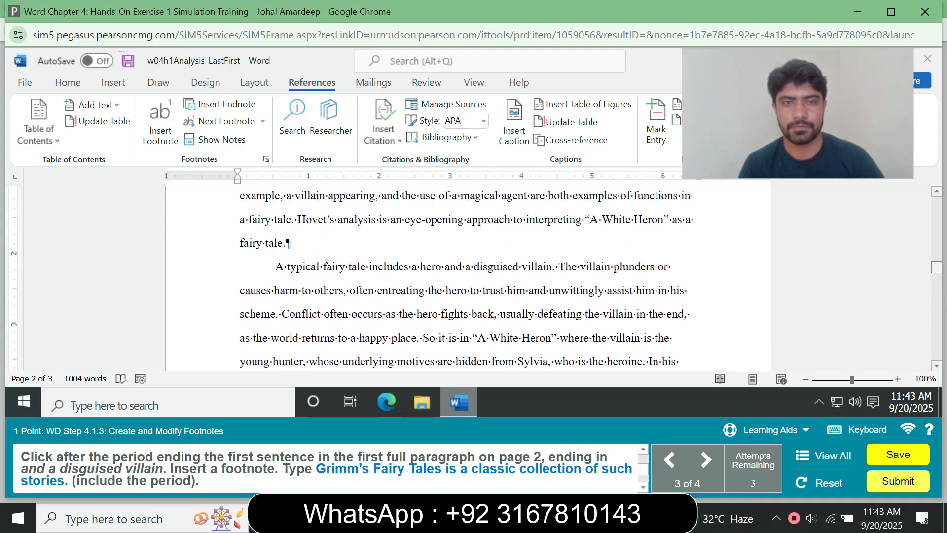
scroll(468, 278, "up", 1)
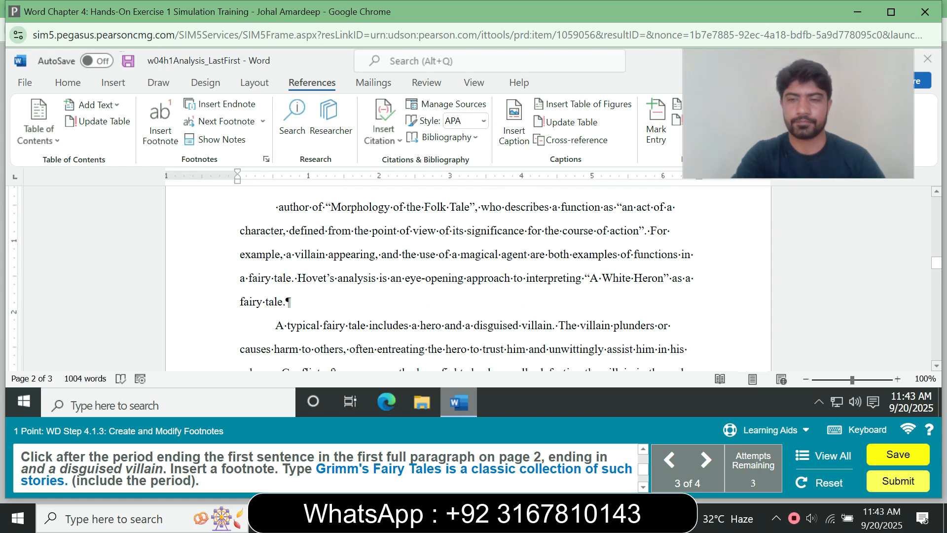
scroll(468, 279, "up", 10)
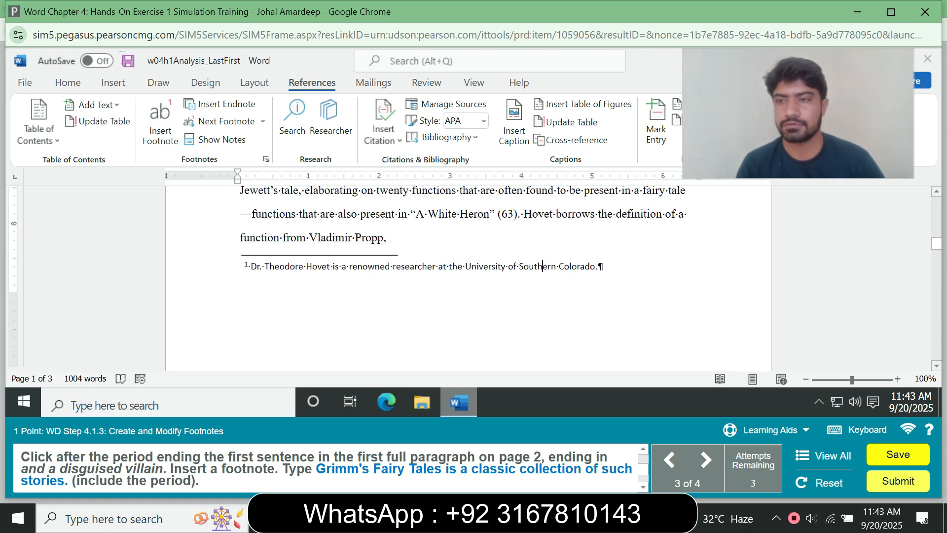
scroll(468, 278, "up", 10)
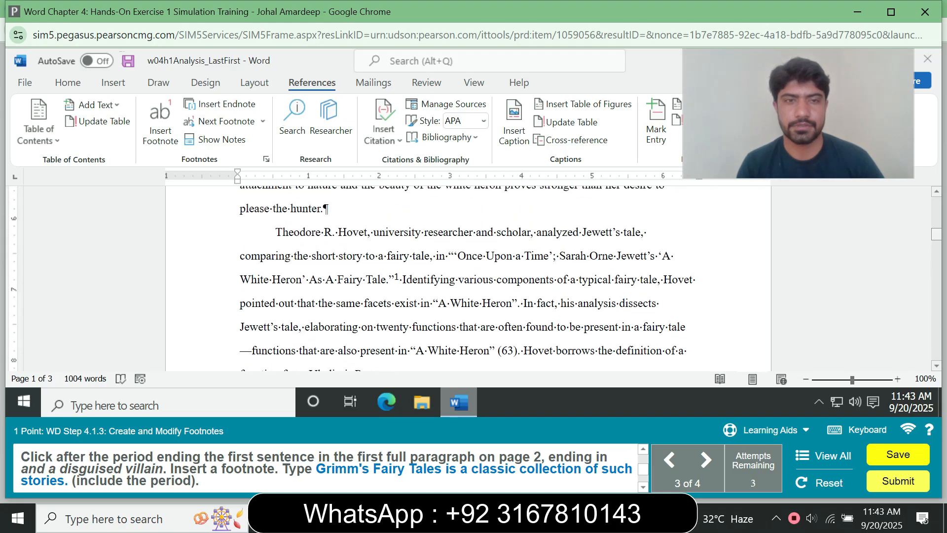
scroll(469, 278, "up", 5)
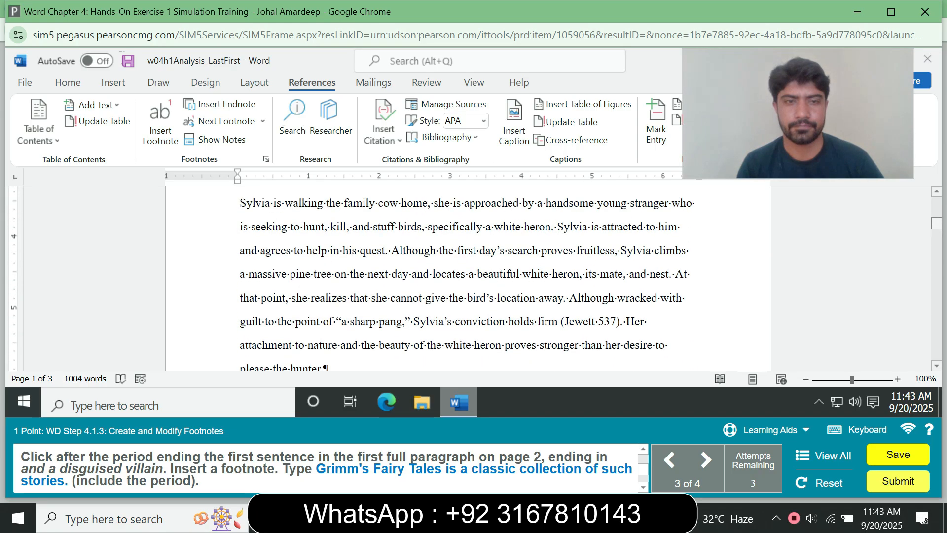
scroll(469, 279, "up", 6)
Insert a footnote directly after the period of “and a disguised villain.” in the first full paragraph on page 2.
scroll(468, 279, "down", 14)
scroll(468, 278, "down", 8)
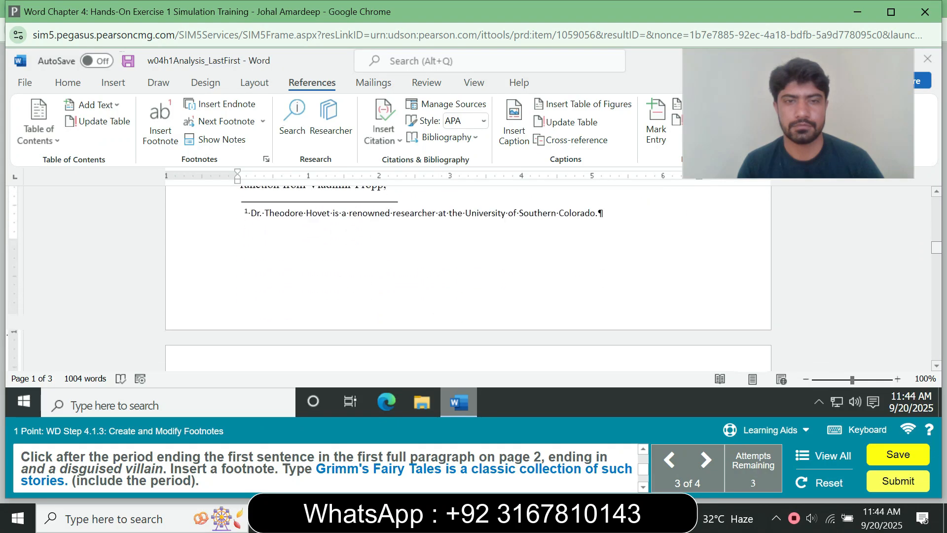
scroll(469, 279, "down", 2)
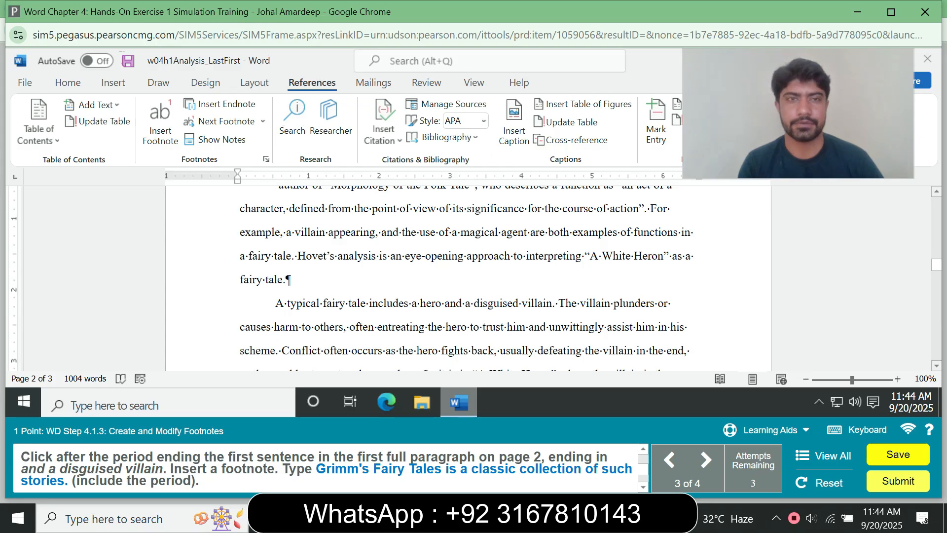
left_click(161, 121)
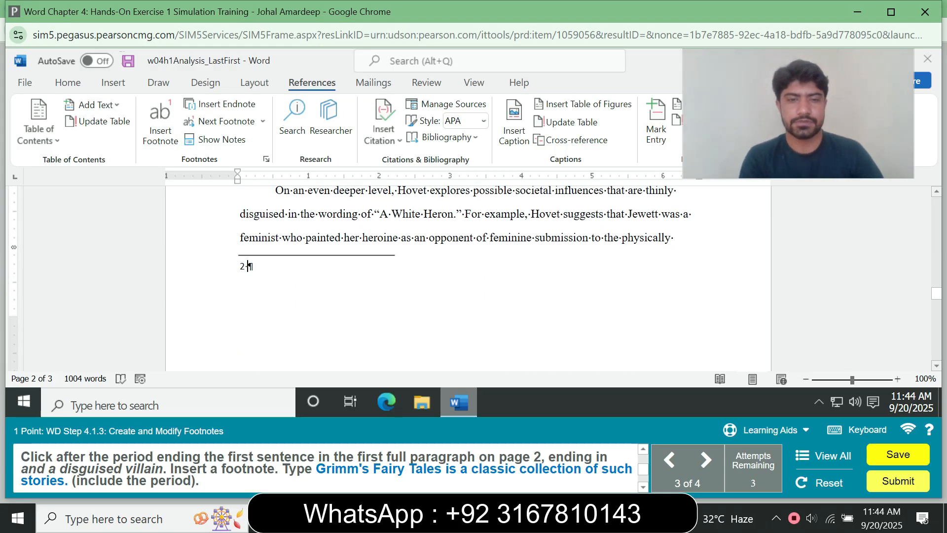
Fill in the page 2 footnote with “Grimm's Fairy Tales is a classic collection of such stories.”.
type("Gr")
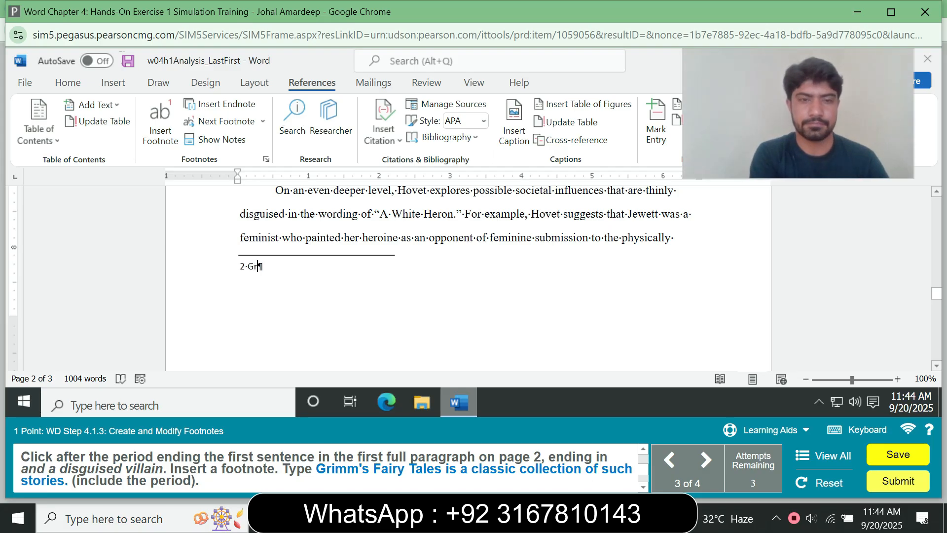
type("imm")
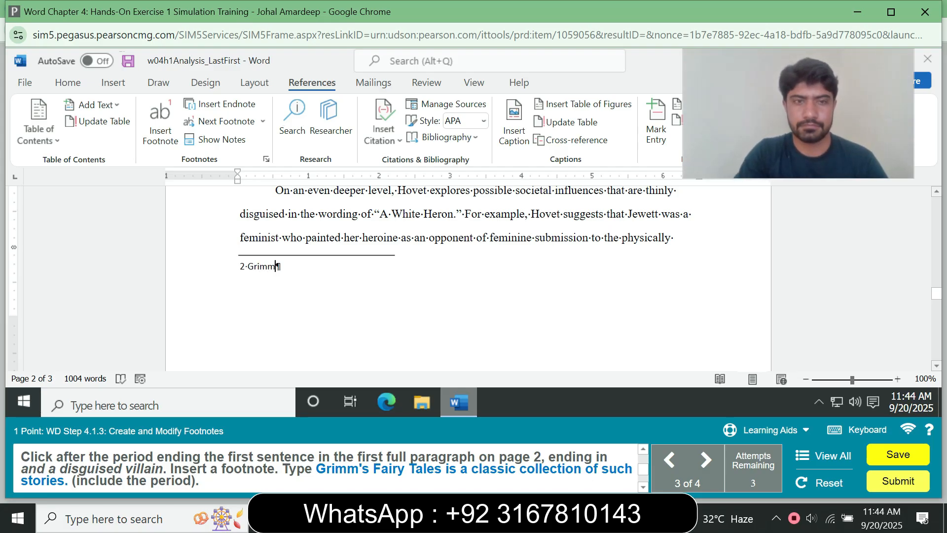
type("'s F")
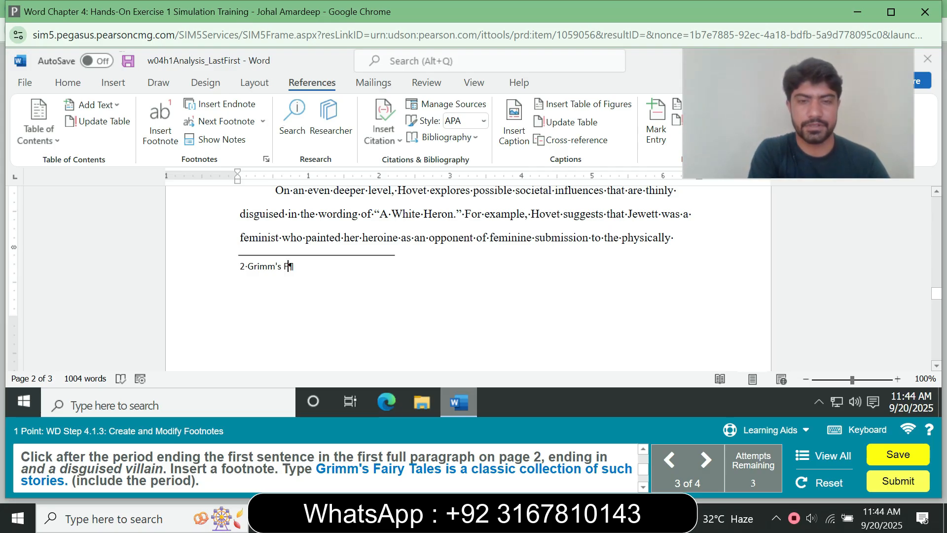
type("air")
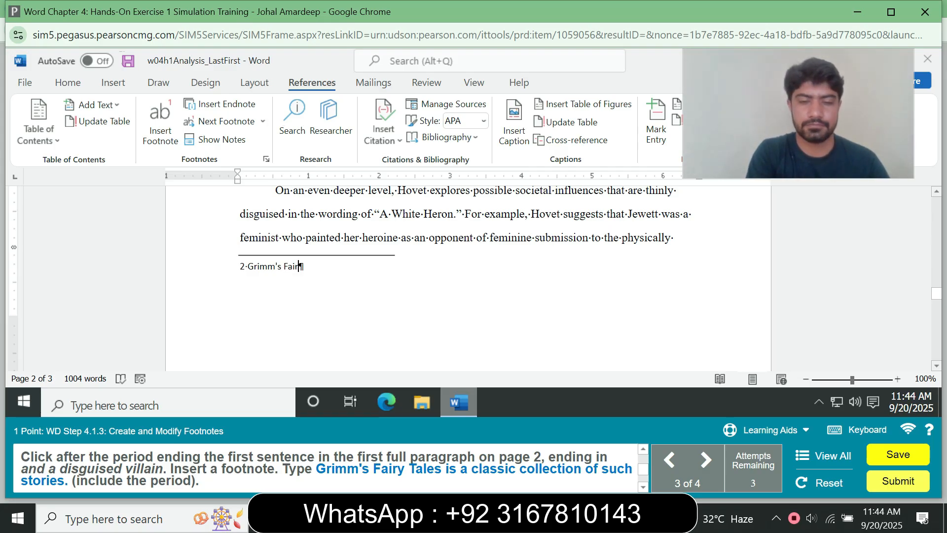
type("y T")
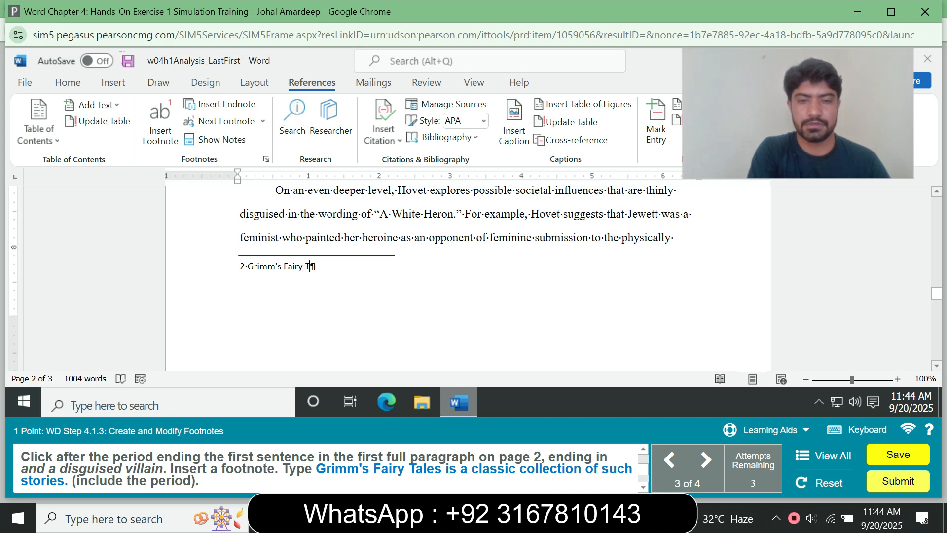
type("ales")
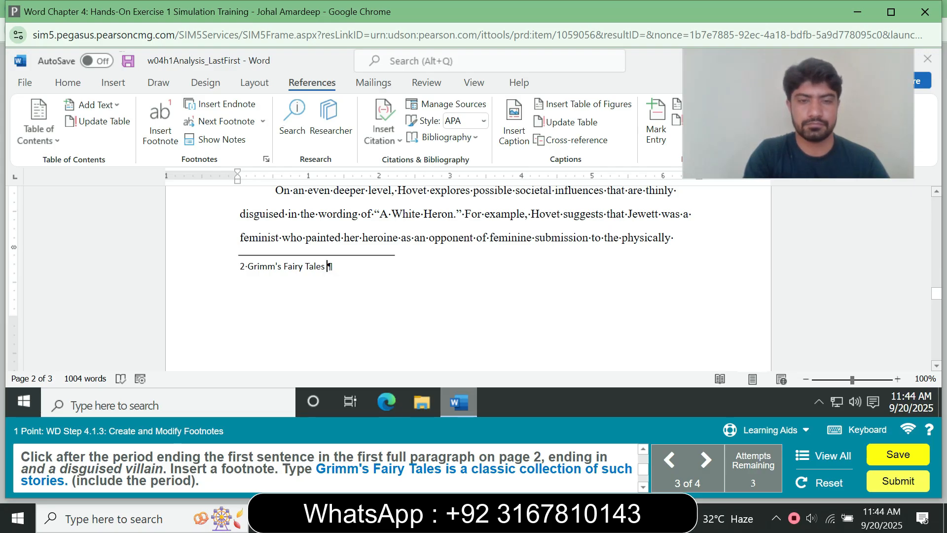
type(" is a")
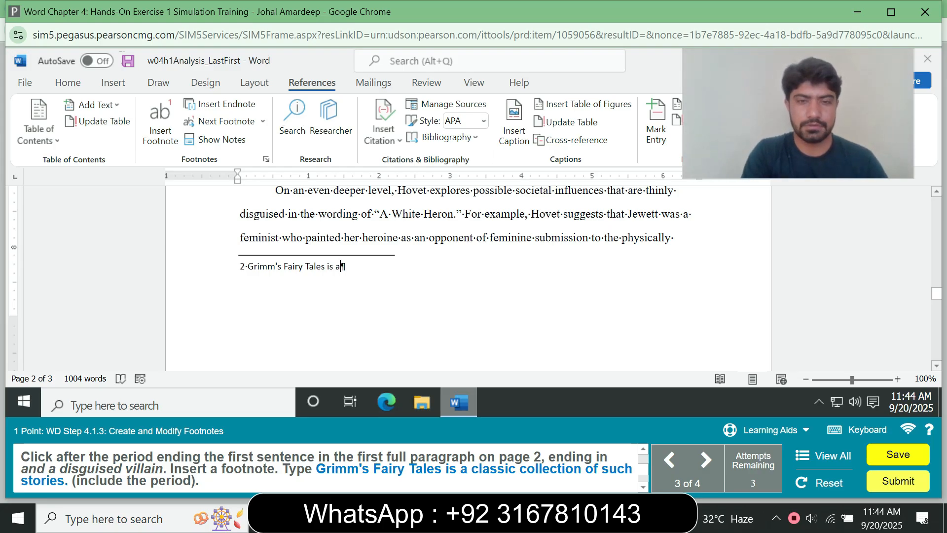
type(" c")
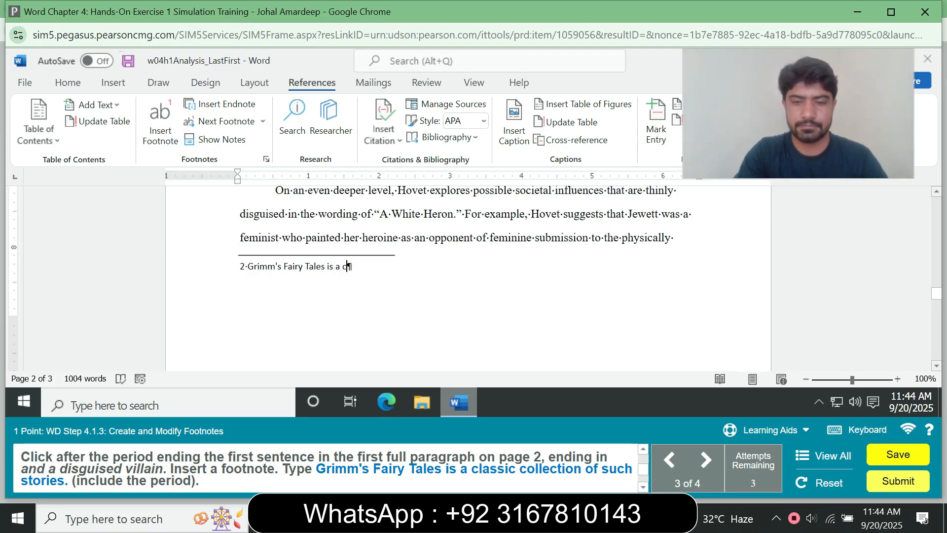
type("lassic col")
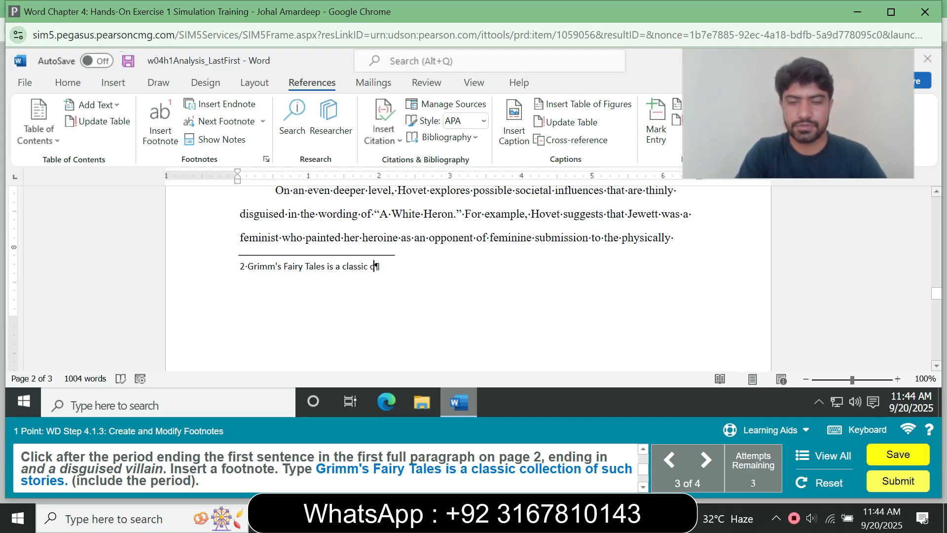
type("lec")
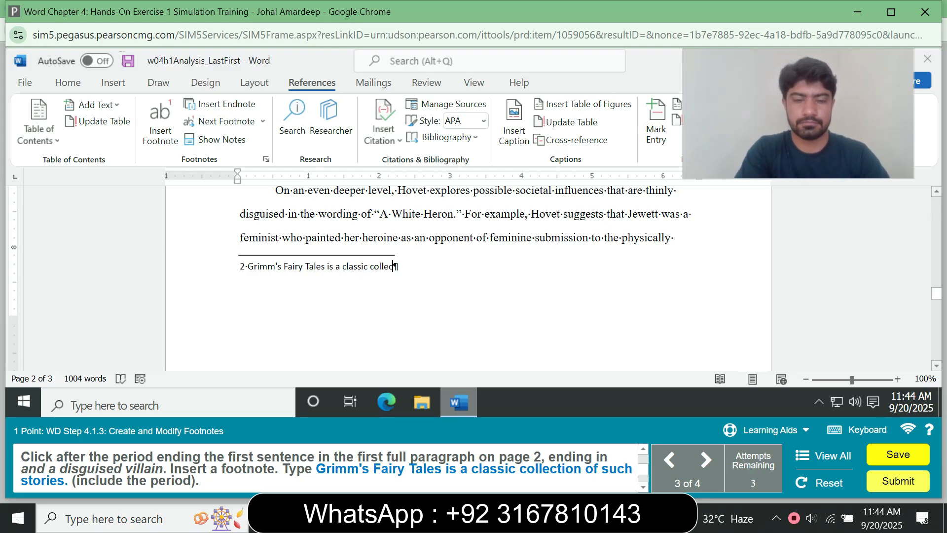
type("tion ")
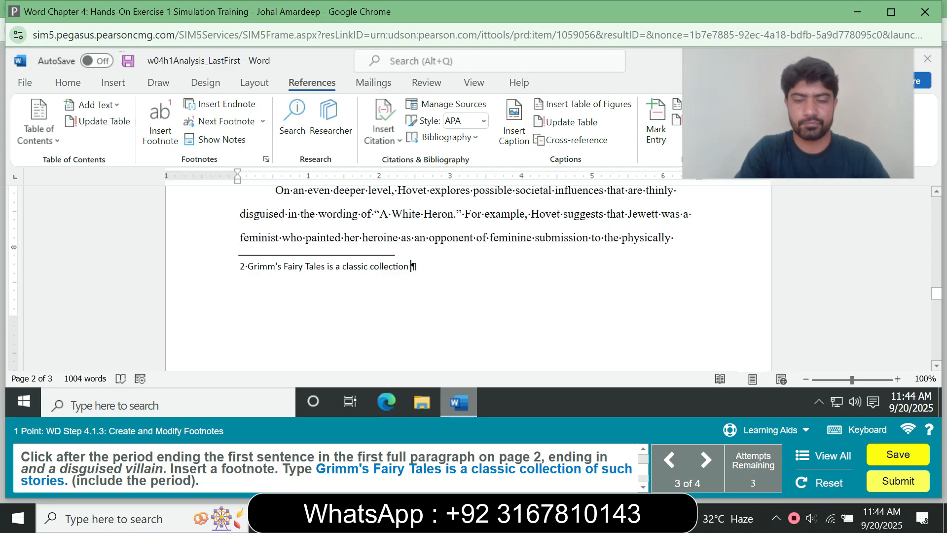
type("of su")
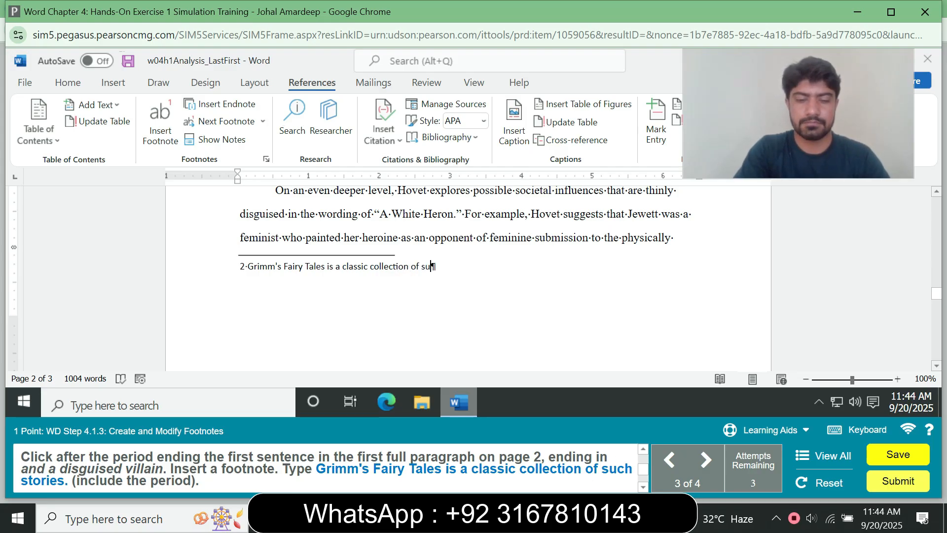
type("ch sto")
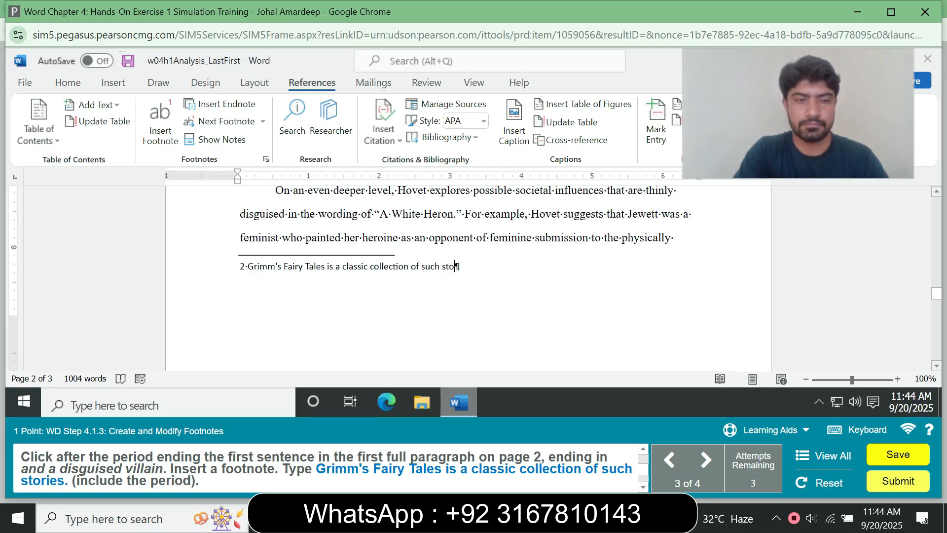
type("ries.")
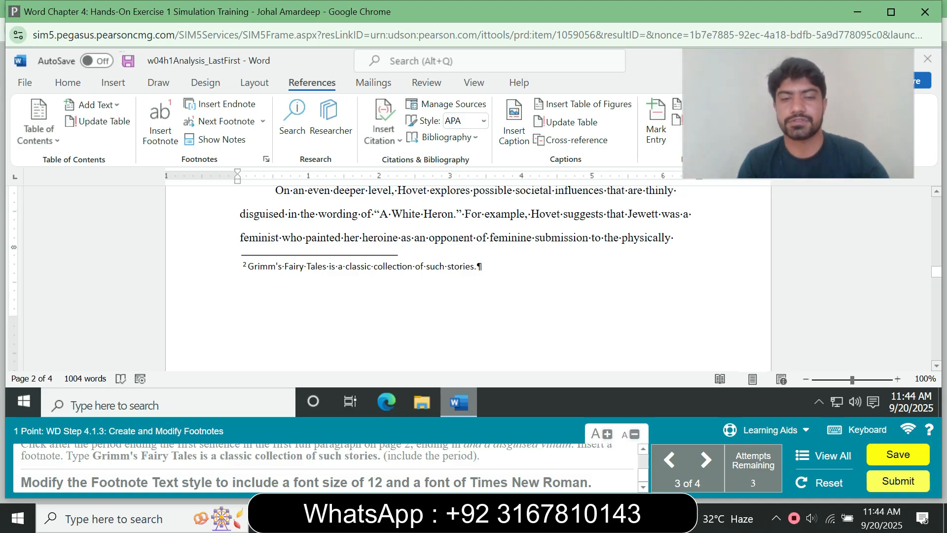
Open the Footnote Text style for modification from the page 2 footnote and set its font size to 12.
right_click(444, 266)
left_click(468, 175)
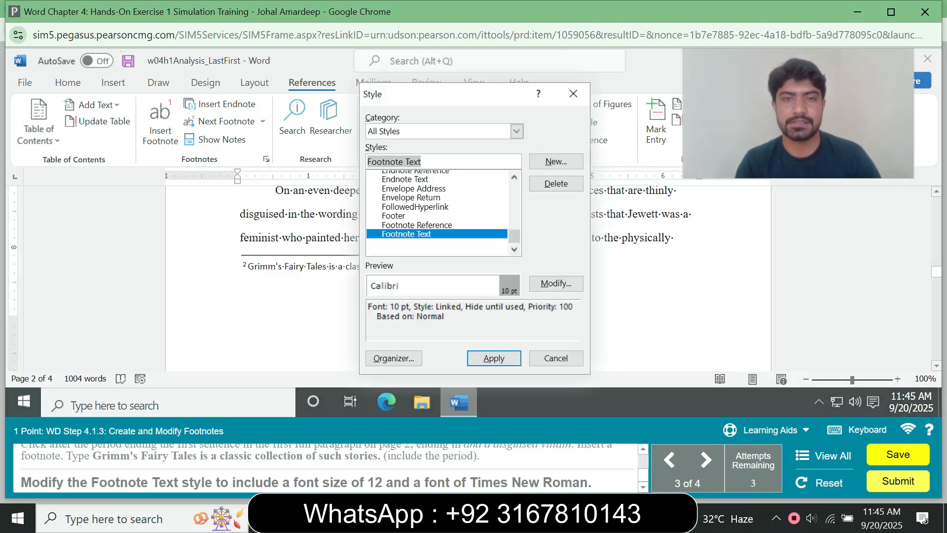
left_click(556, 283)
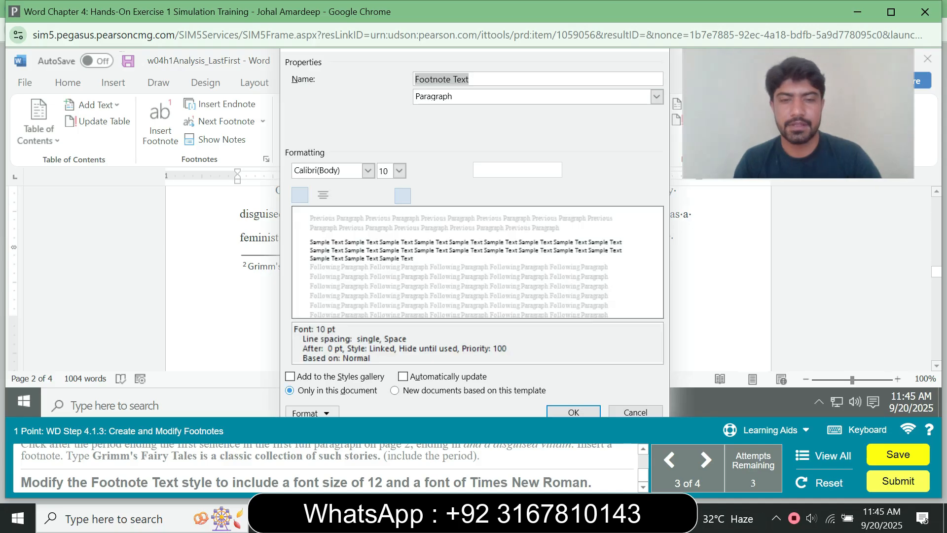
left_click(399, 171)
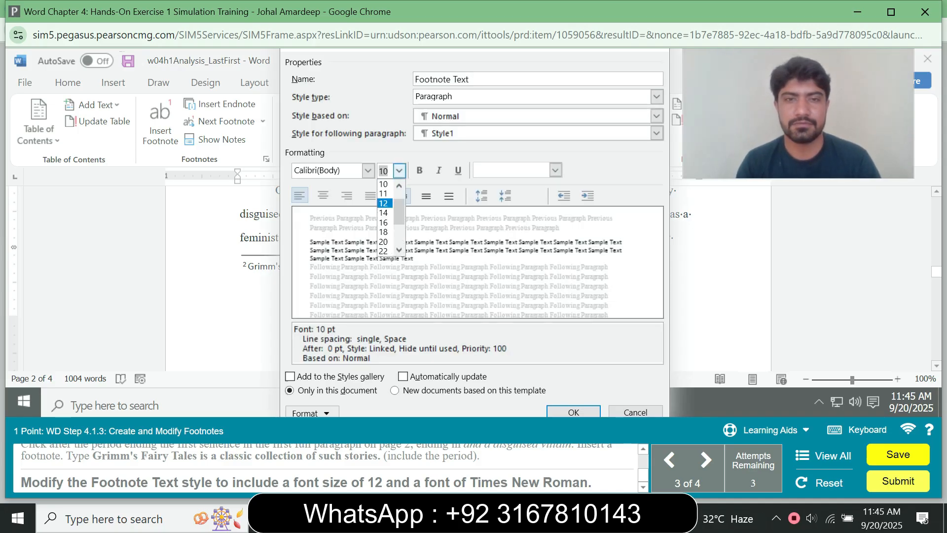
left_click(384, 203)
Set the Footnote Text style's font to Times New Roman.
left_click(367, 170)
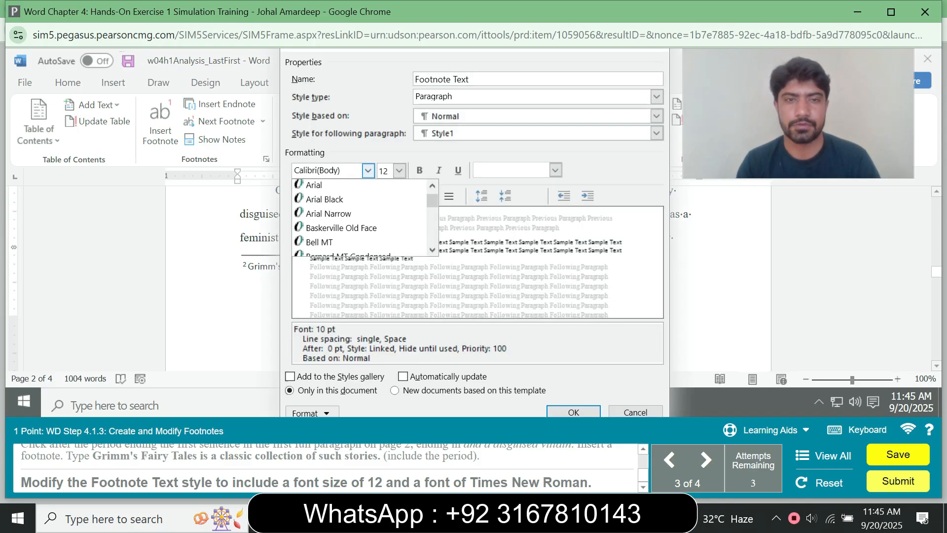
scroll(360, 217, "down", 5)
scroll(359, 217, "down", 15)
scroll(360, 217, "down", 6)
left_click(340, 225)
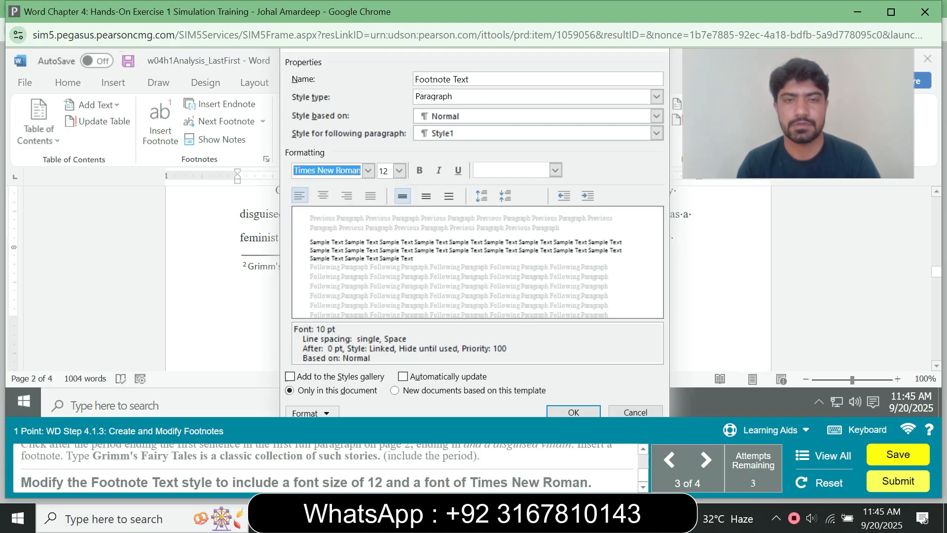
Confirm the Footnote Text style modification and close the style dialogs.
left_click(574, 412)
left_click(493, 358)
left_click(555, 358)
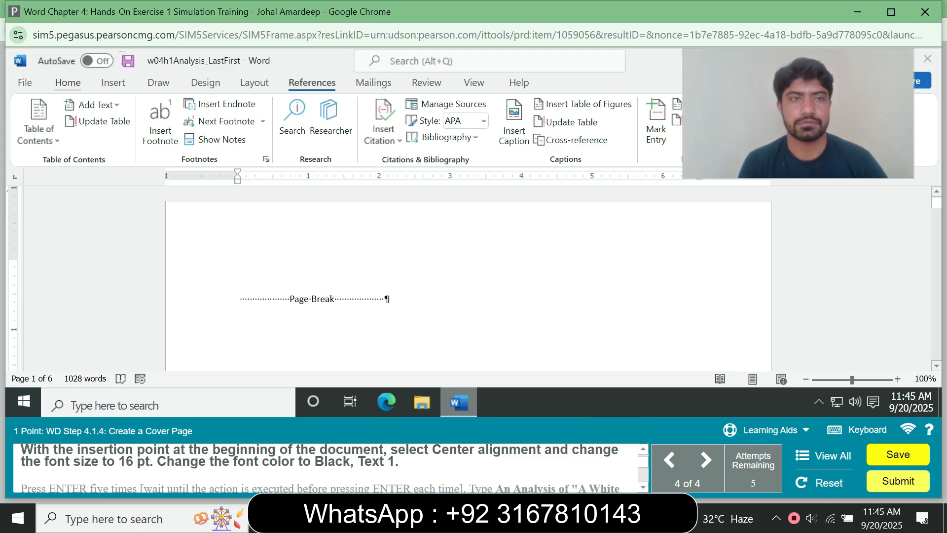
Center the insertion point's paragraph at the beginning of the document and set the font to 16 pt in Black, Text 1.
left_click(68, 82)
key("ctrl+e")
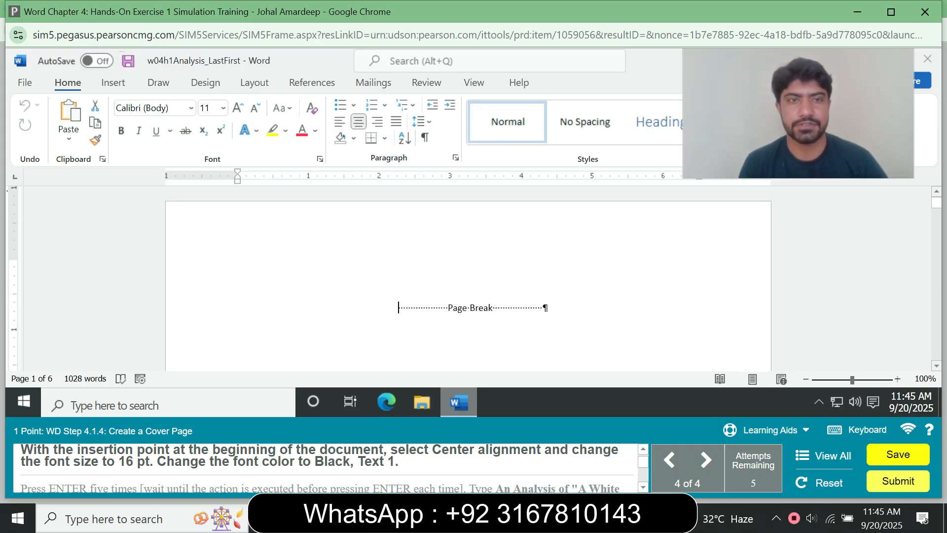
left_click(223, 108)
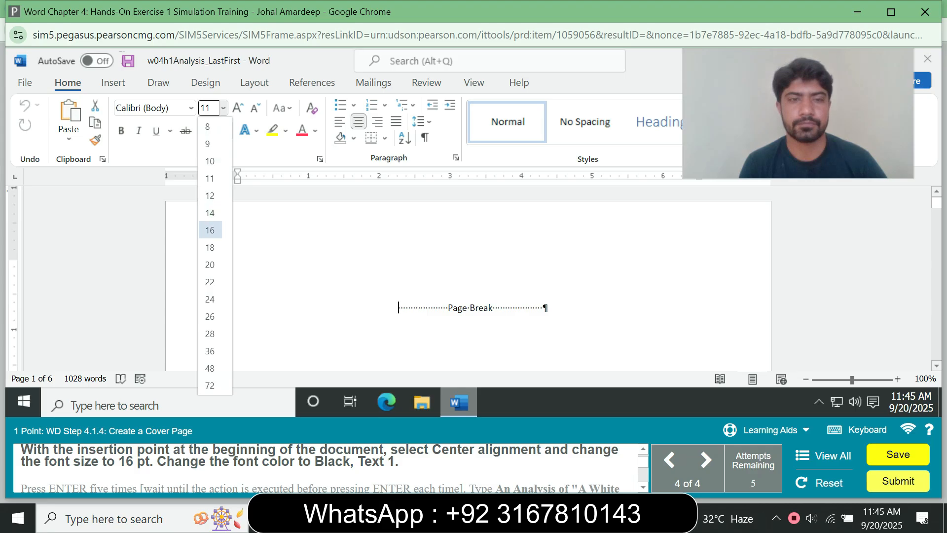
left_click(210, 229)
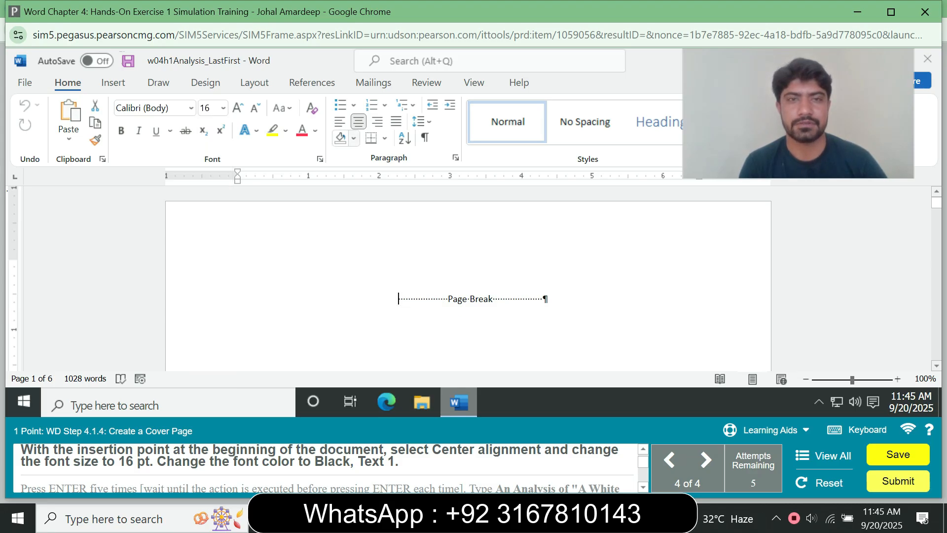
left_click(315, 130)
left_click(313, 190)
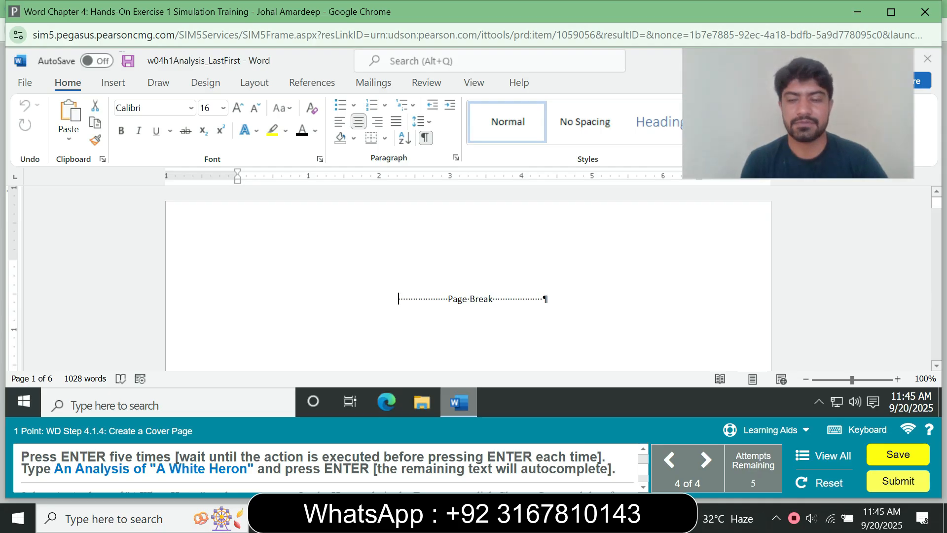
Add five blank paragraphs before the page break at the beginning of the document.
key("Return")
key("Return")
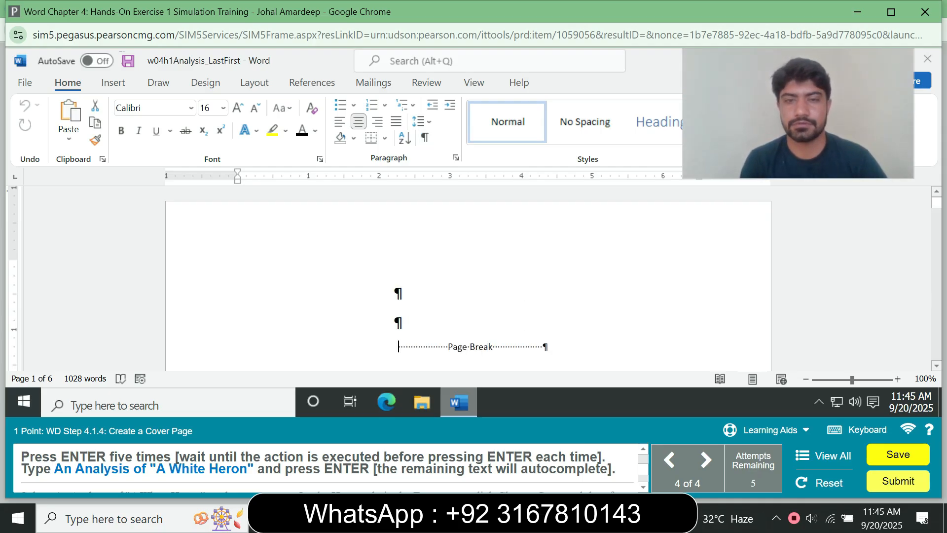
key("Return")
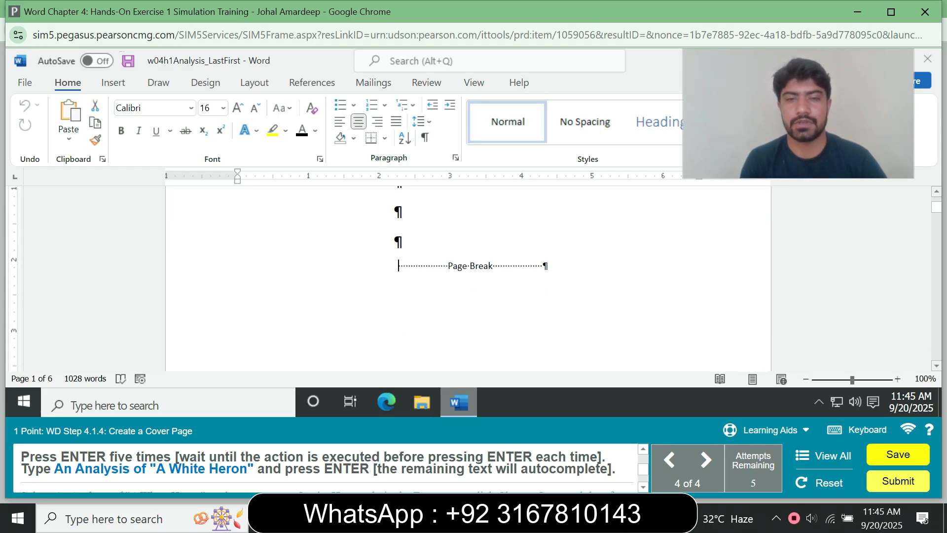
key("Return")
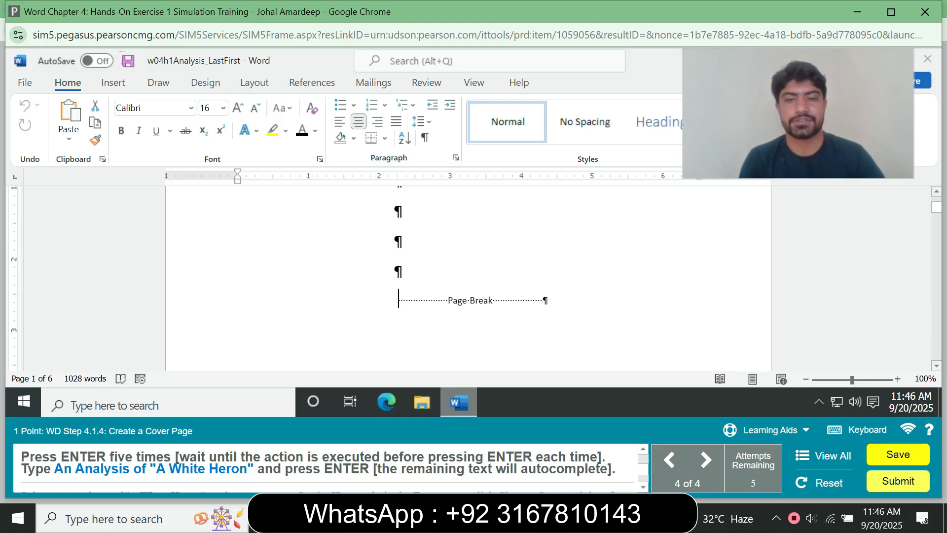
Enter the cover page title An Analysis of "A White Heron" before the page break and end the paragraph.
type("An Ana")
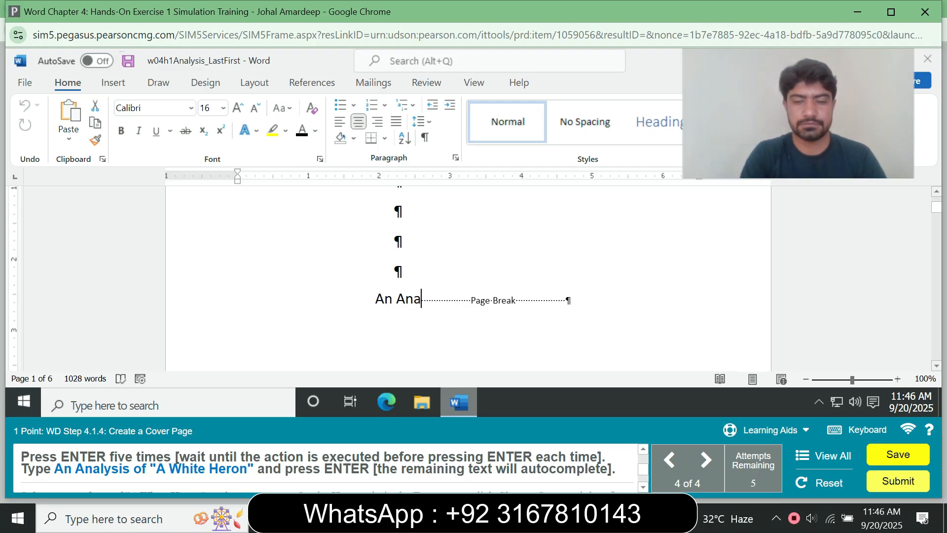
type("lysis of")
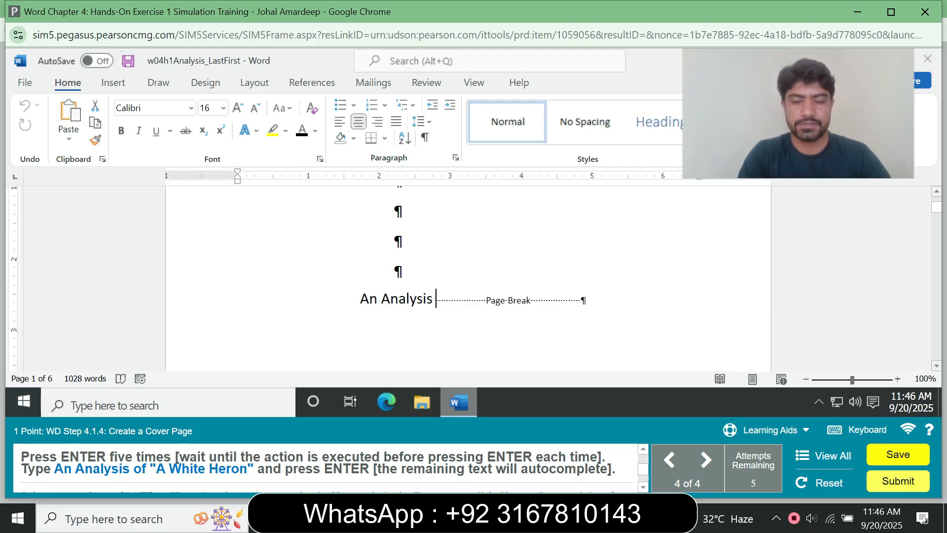
type(" \"")
key("BackSpace")
type("\"")
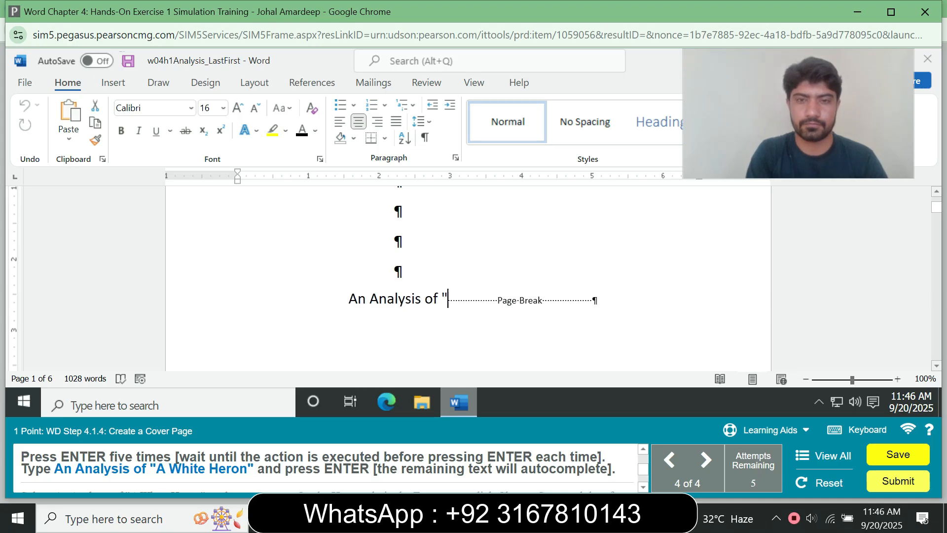
type("A ")
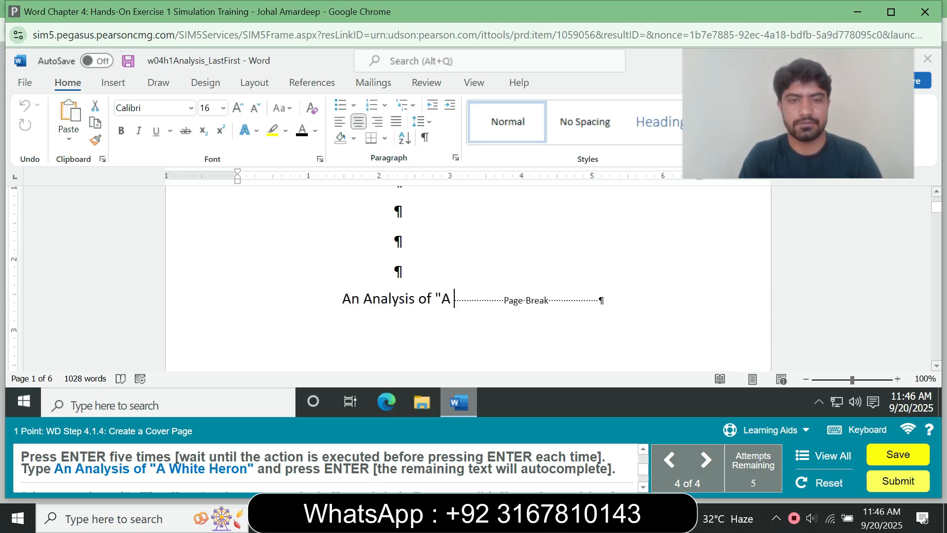
type("Whi")
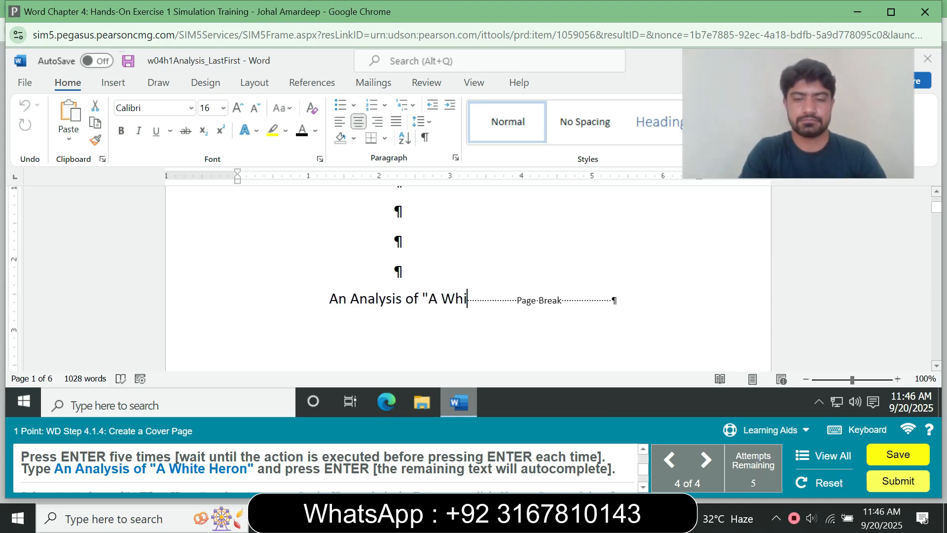
type("te H")
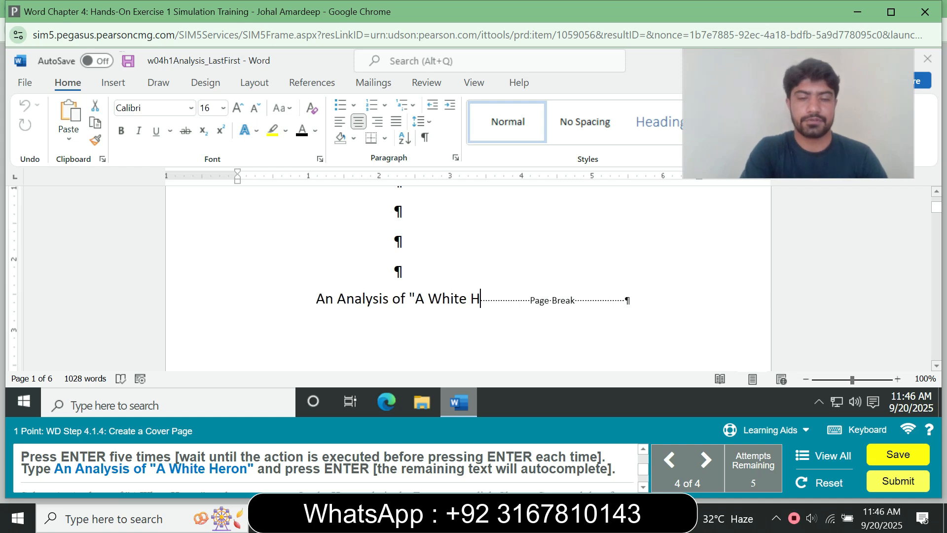
type("eron\"")
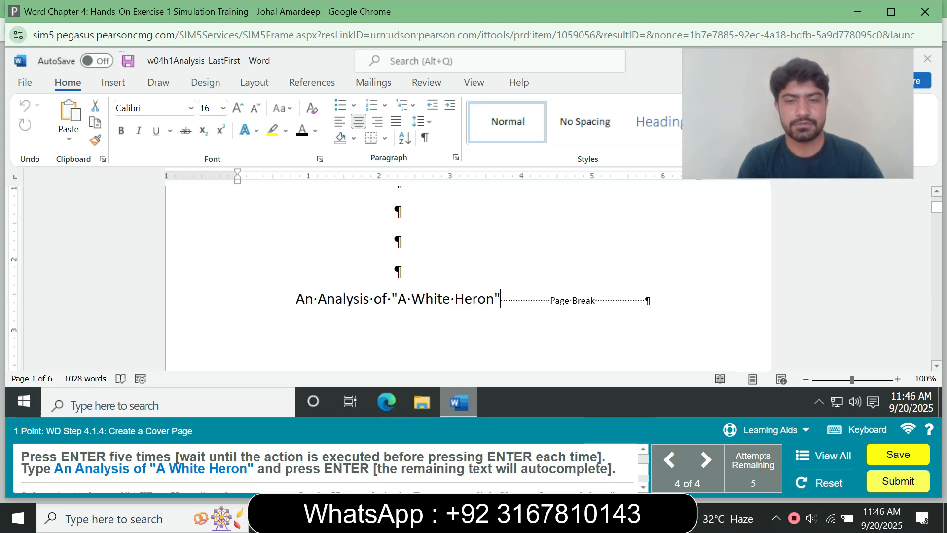
key("Return")
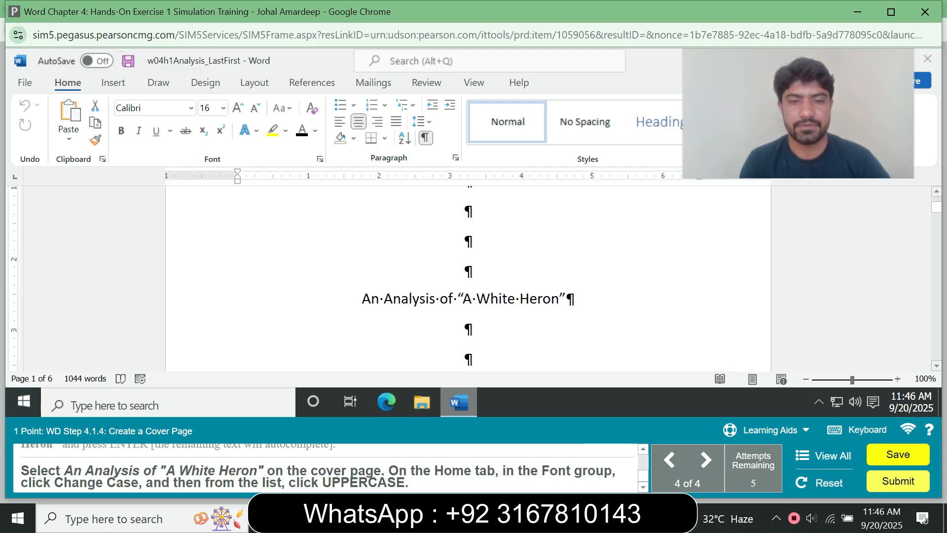
Change the cover page title An Analysis of "A White Heron" to UPPERCASE and submit the finished assignment.
left_click_drag(362, 298, 575, 299)
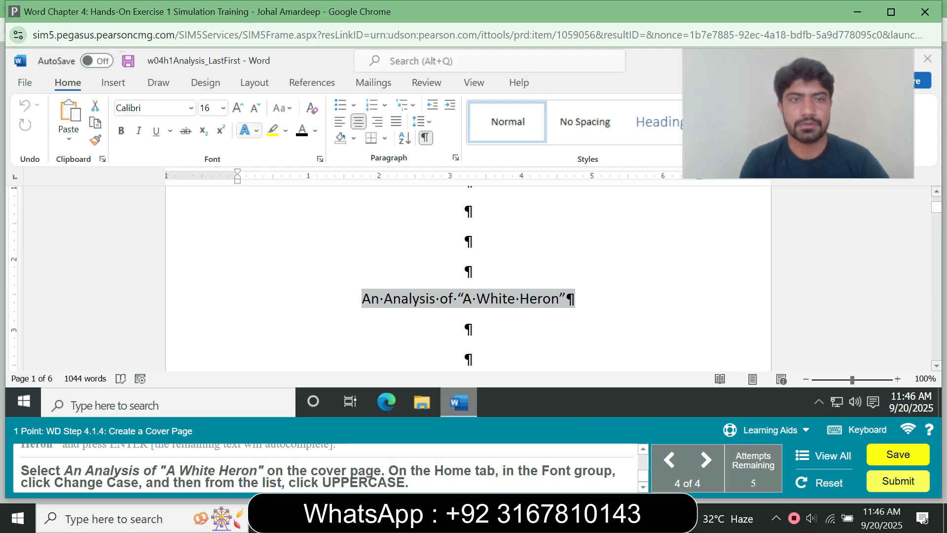
left_click(282, 108)
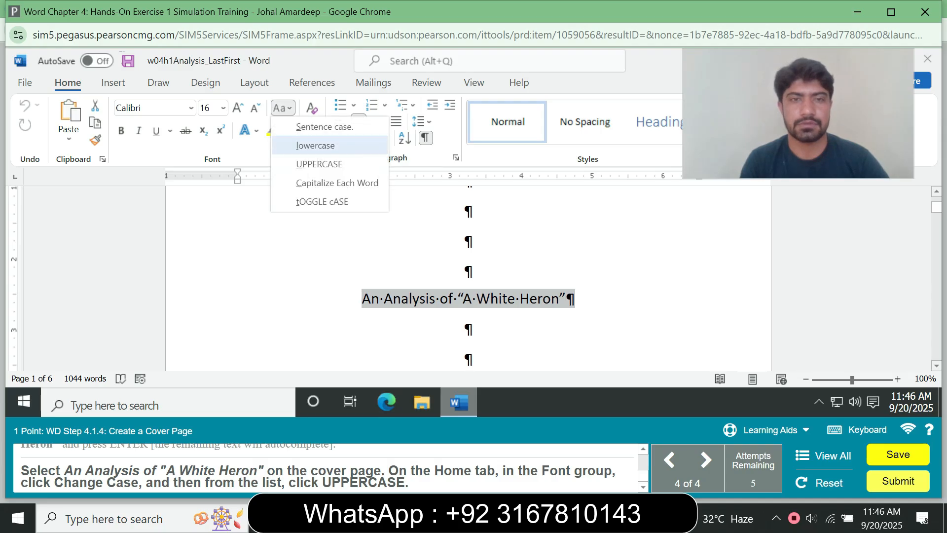
left_click(315, 163)
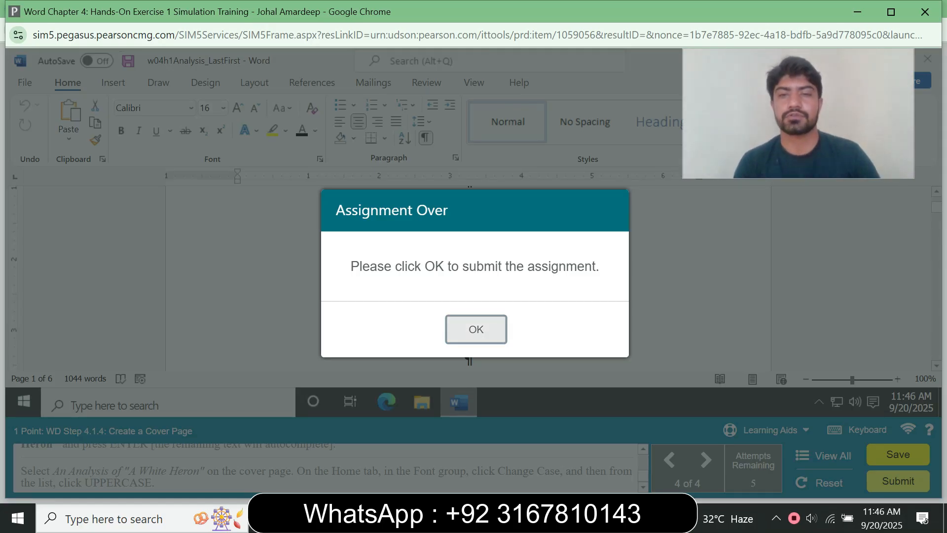
left_click(476, 328)
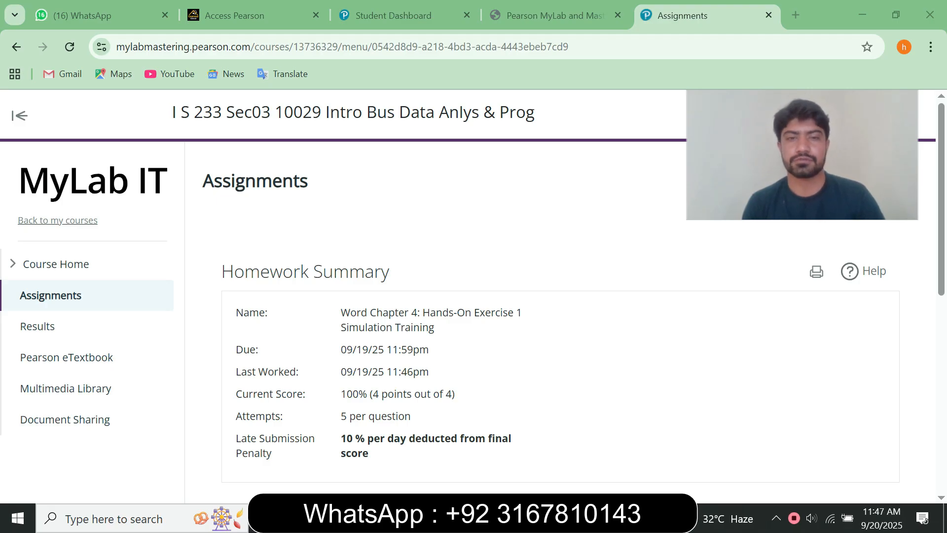
Review the assignment name and the current score in the Homework Summary.
left_click_drag(350, 313, 435, 327)
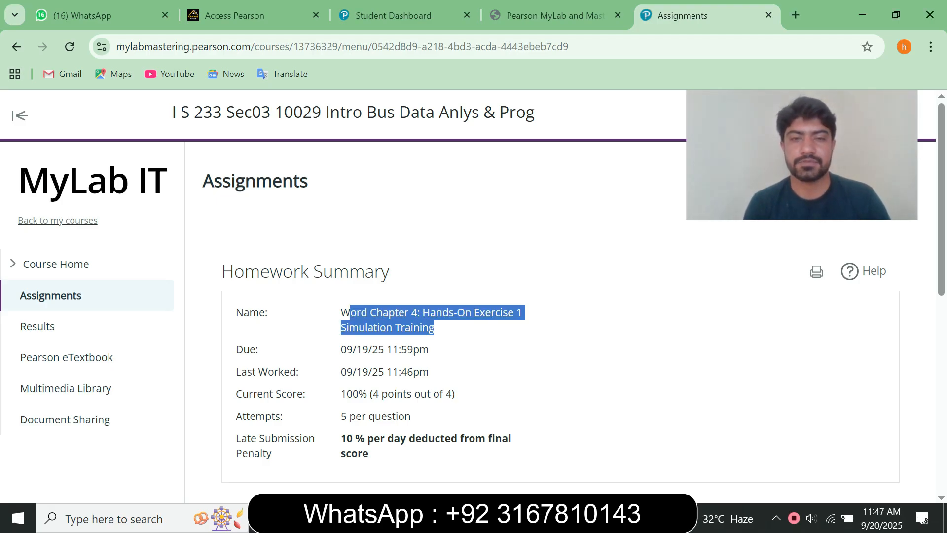
left_click(435, 328)
left_click_drag(339, 394, 457, 394)
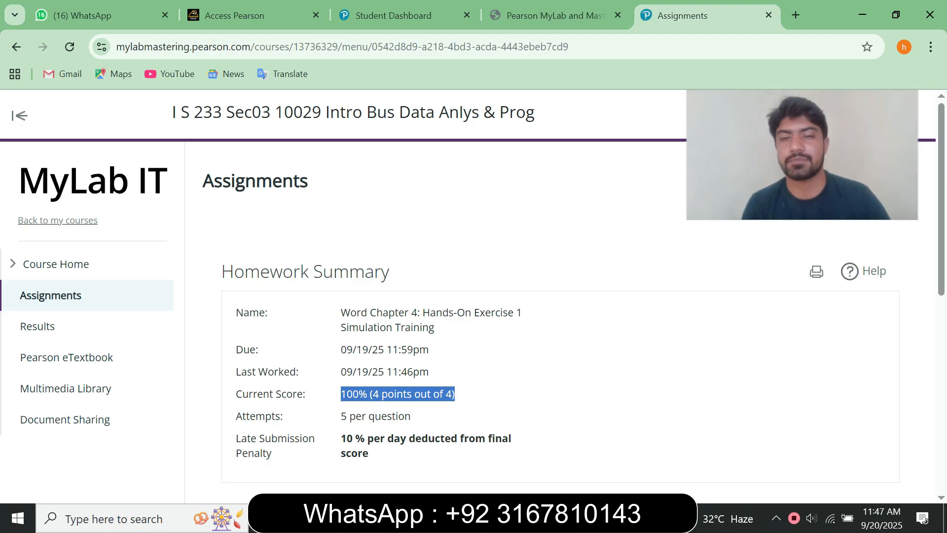
left_click(456, 394)
left_click_drag(802, 155, 625, 199)
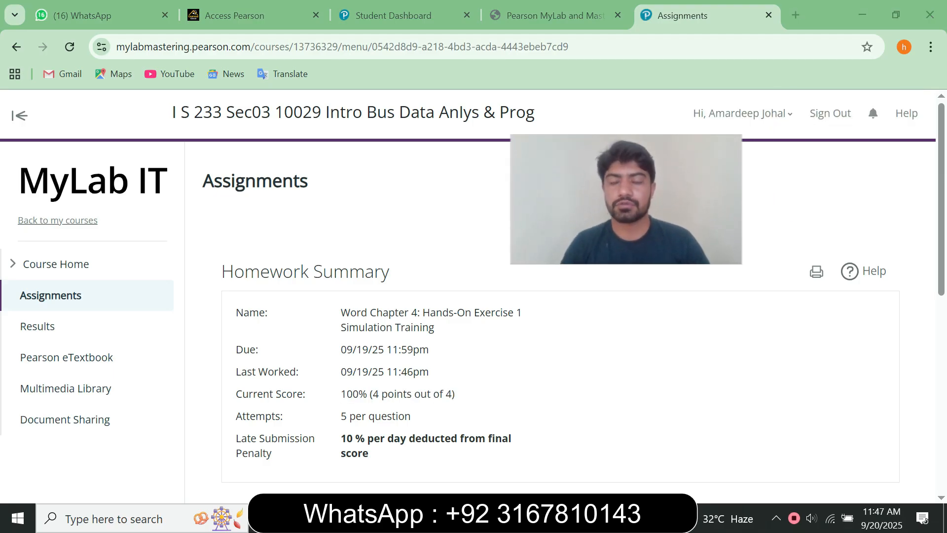